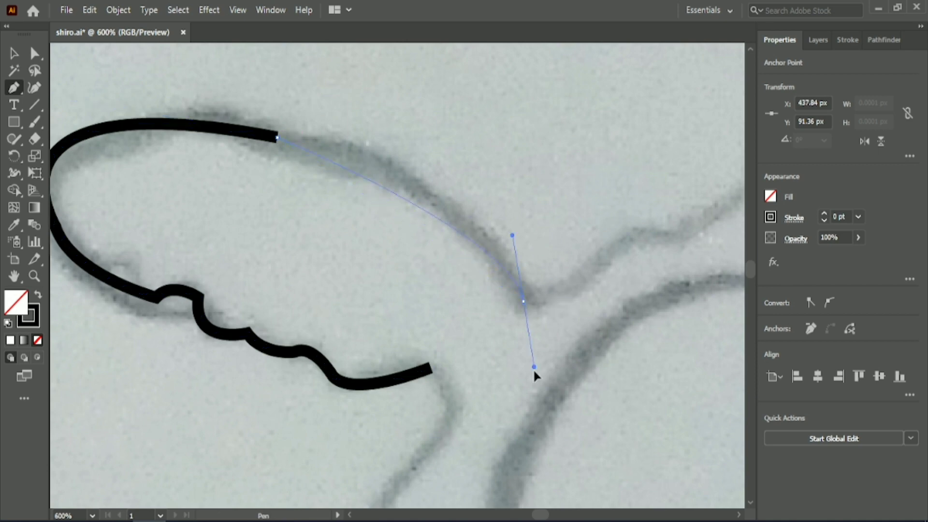
- Continue the head outline with the Pen tool from the left ear's inner base to the first bump, ending in a corner point
{"action": "scroll", "coordinate": [561, 357], "scroll_direction": "down", "scroll_amount": 6}
{"action": "scroll", "coordinate": [584, 330], "scroll_direction": "up", "scroll_amount": 3}
{"action": "scroll", "coordinate": [553, 358], "scroll_direction": "down", "scroll_amount": 2}
{"action": "scroll", "coordinate": [554, 362], "scroll_direction": "down", "scroll_amount": 3}
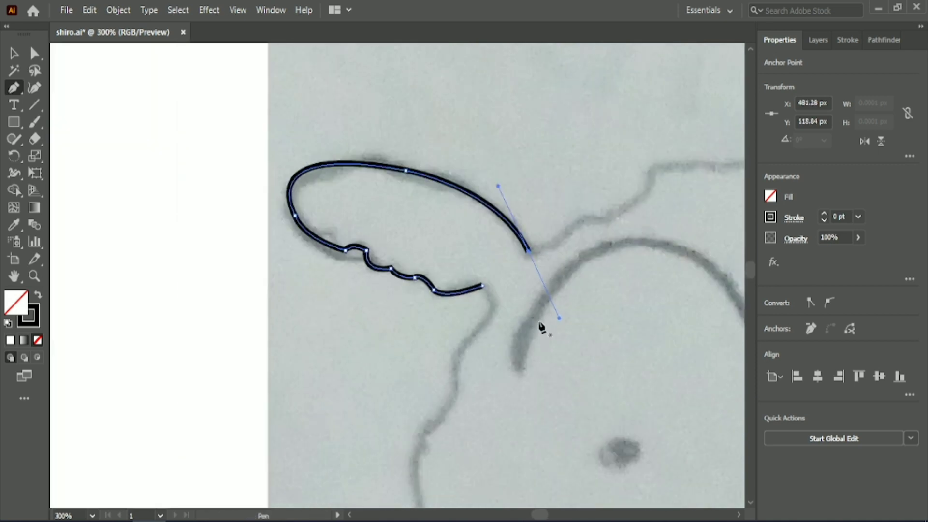
{"action": "left_click_drag", "start_coordinate": [658, 198], "coordinate": [483, 191]}
{"action": "scroll", "coordinate": [464, 194], "scroll_direction": "up", "scroll_amount": 3}
{"action": "left_click_drag", "start_coordinate": [367, 225], "coordinate": [425, 129]}
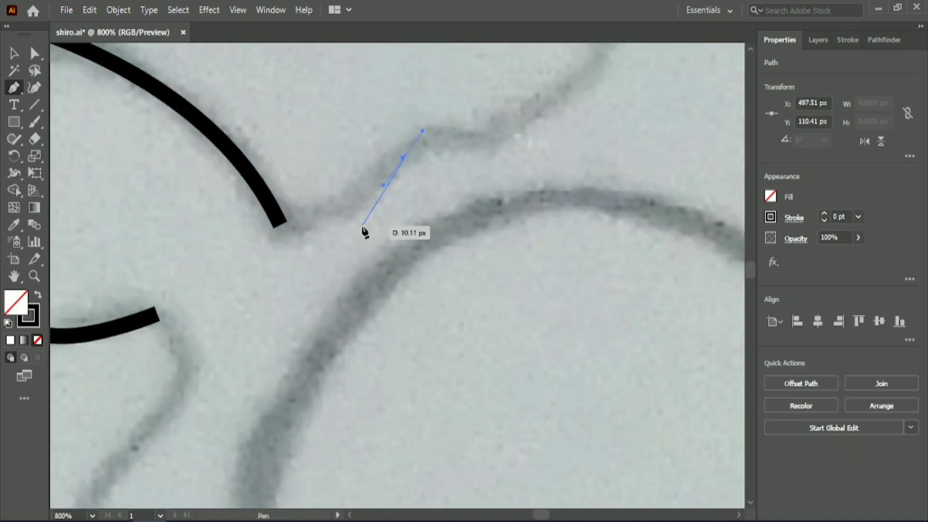
{"action": "key", "text": "ctrl+z"}
{"action": "left_click", "coordinate": [279, 226]}
{"action": "left_click_drag", "start_coordinate": [479, 139], "coordinate": [559, 155]}
{"action": "left_click", "coordinate": [479, 139]}
{"action": "scroll", "coordinate": [481, 141], "scroll_direction": "down", "scroll_amount": 2}
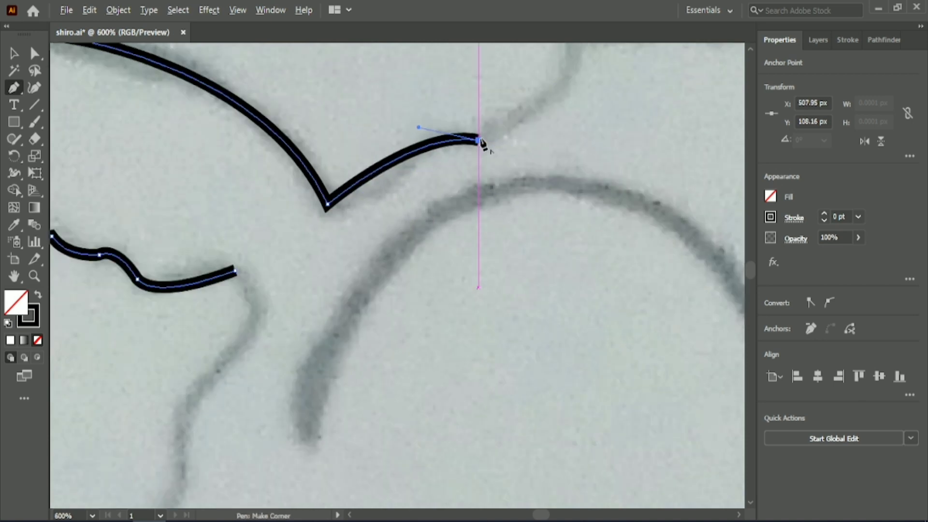
- Trace the rising curve above the left eyebrow and the shallow wave beyond it along the top of the head
{"action": "mouse_move", "coordinate": [574, 76]}
{"action": "left_mouse_down"}
{"action": "mouse_move", "coordinate": [282, 244]}
{"action": "mouse_move", "coordinate": [263, 188]}
{"action": "left_mouse_up"}
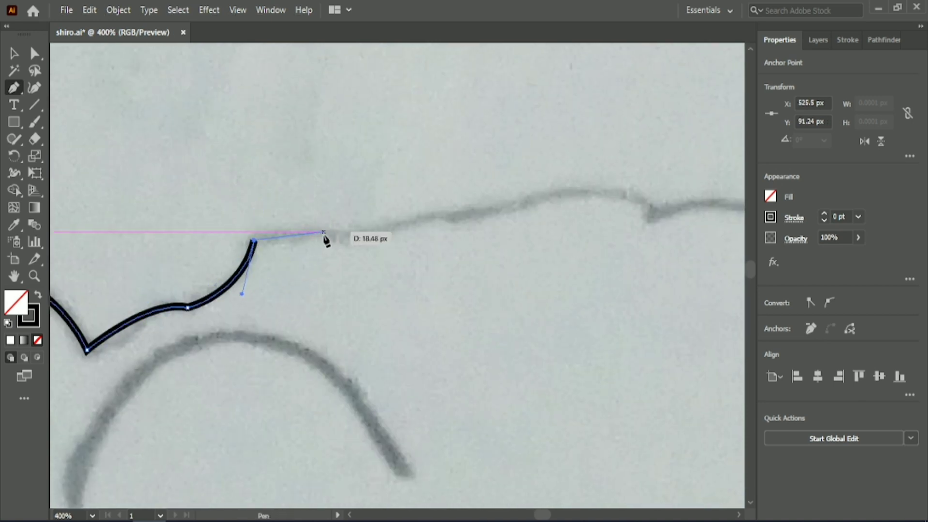
{"action": "left_click_drag", "start_coordinate": [325, 234], "coordinate": [491, 220]}
{"action": "key", "text": "ctrl+z"}
{"action": "key", "text": "ctrl+z"}
{"action": "left_click_drag", "start_coordinate": [420, 220], "coordinate": [477, 199]}
{"action": "left_click", "coordinate": [421, 221]}
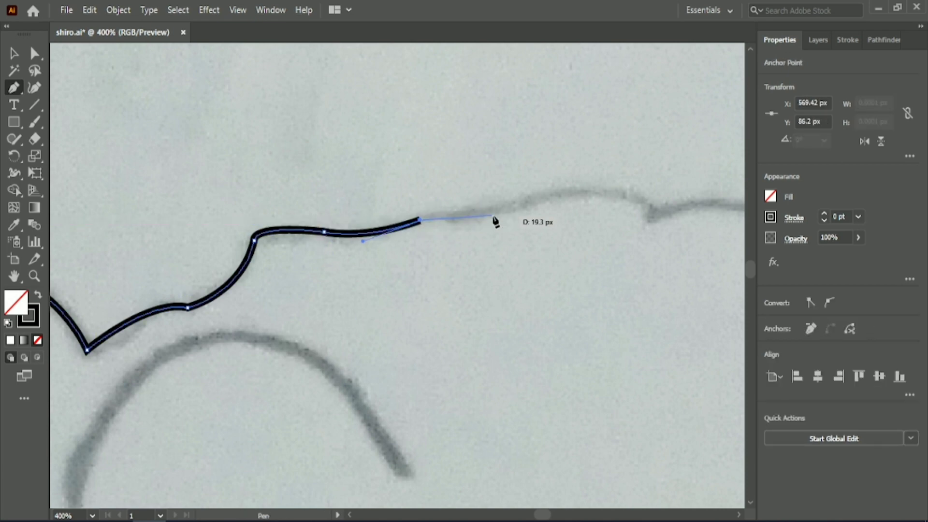
- Trace the next bump on top of the head down to its small dip, finishing with a corner point
{"action": "left_click_drag", "start_coordinate": [541, 201], "coordinate": [621, 164]}
{"action": "left_click", "coordinate": [541, 201]}
{"action": "left_click_drag", "start_coordinate": [628, 203], "coordinate": [416, 244]}
{"action": "key", "text": "ctrl+z"}
{"action": "left_click", "coordinate": [369, 201]}
{"action": "scroll", "coordinate": [372, 233], "scroll_direction": "right", "scroll_amount": 3}
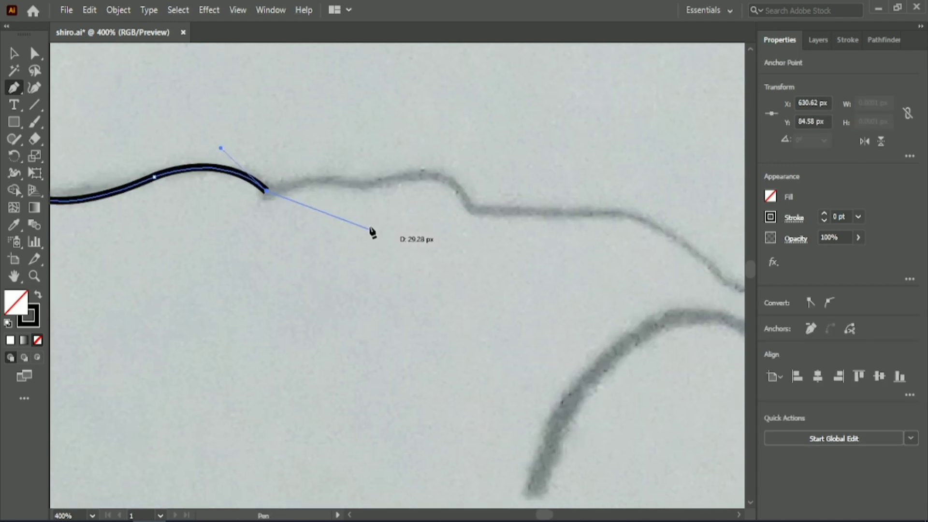
- Trace the remaining top of the head from the small dip down to the base of the right ear
{"action": "left_click_drag", "start_coordinate": [361, 186], "coordinate": [390, 193]}
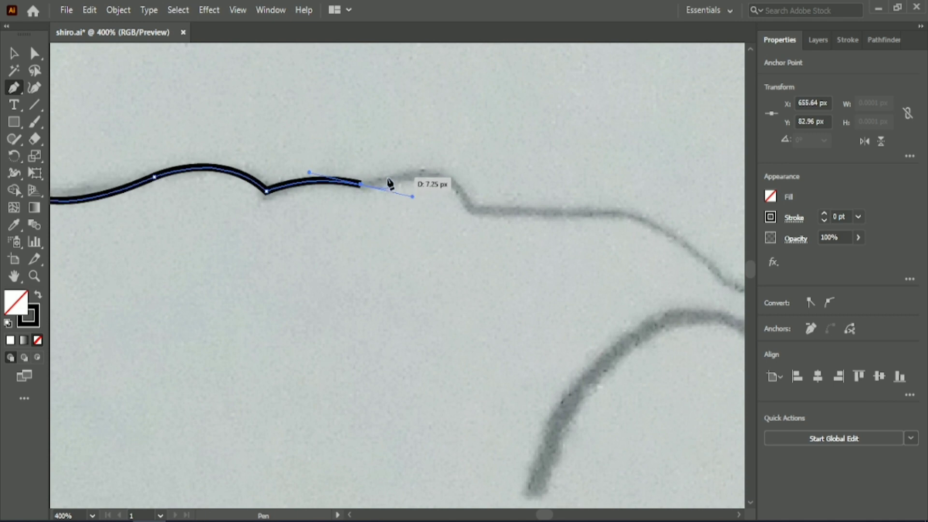
{"action": "left_click_drag", "start_coordinate": [433, 175], "coordinate": [488, 229]}
{"action": "left_click_drag", "start_coordinate": [564, 215], "coordinate": [283, 217]}
{"action": "scroll", "coordinate": [284, 216], "scroll_direction": "down", "scroll_amount": 2}
{"action": "left_click_drag", "start_coordinate": [329, 238], "coordinate": [368, 266]}
{"action": "left_click", "coordinate": [330, 238]}
{"action": "left_click", "coordinate": [355, 252]}
{"action": "left_click", "coordinate": [393, 263]}
- Trace the upper edge of the right ear out to its tip and make the tip a corner point
{"action": "left_click_drag", "start_coordinate": [452, 232], "coordinate": [505, 154]}
{"action": "scroll", "coordinate": [484, 227], "scroll_direction": "up", "scroll_amount": 3}
{"action": "left_click", "coordinate": [473, 204]}
{"action": "left_click_drag", "start_coordinate": [598, 228], "coordinate": [477, 139]}
{"action": "left_click_drag", "start_coordinate": [559, 214], "coordinate": [628, 346]}
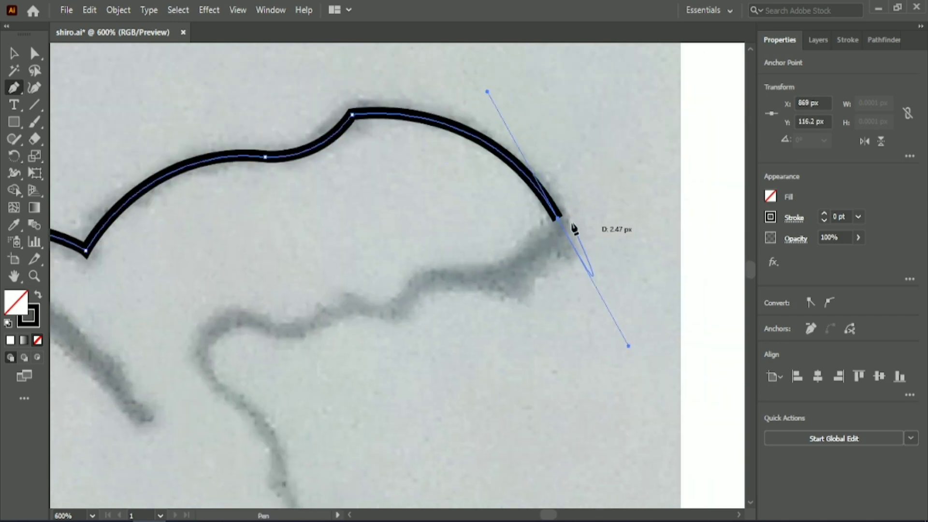
{"action": "left_click", "coordinate": [559, 214]}
- Trace the wavy lower edge of the right ear back to the head, using corner points between the curves
{"action": "left_click_drag", "start_coordinate": [501, 281], "coordinate": [445, 282]}
{"action": "left_click", "coordinate": [501, 281]}
{"action": "scroll", "coordinate": [486, 261], "scroll_direction": "down", "scroll_amount": 1}
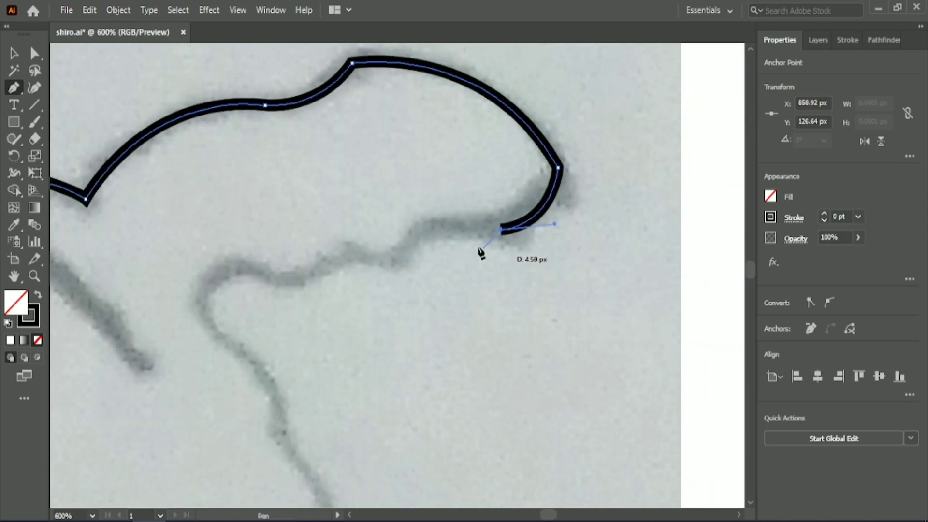
{"action": "left_click_drag", "start_coordinate": [425, 231], "coordinate": [418, 236]}
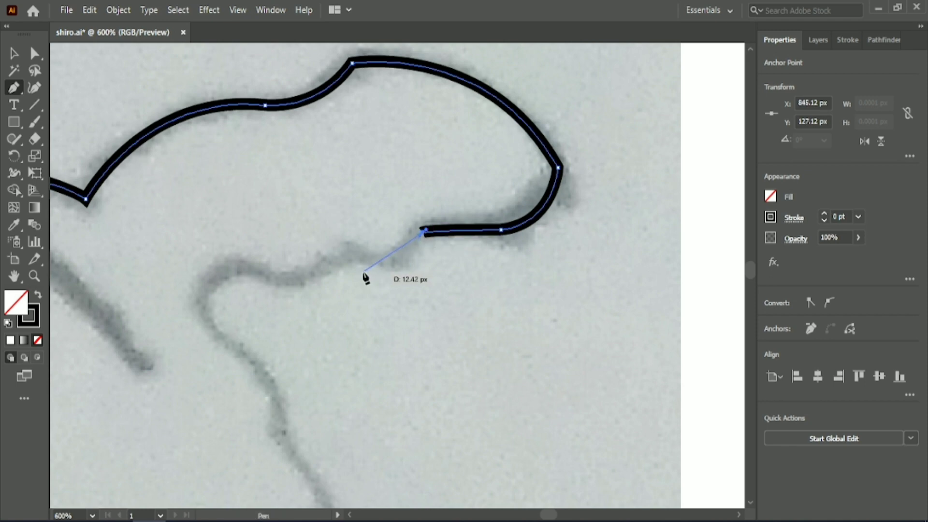
{"action": "left_click_drag", "start_coordinate": [365, 277], "coordinate": [363, 275]}
{"action": "left_click_drag", "start_coordinate": [353, 251], "coordinate": [266, 279]}
{"action": "left_click", "coordinate": [290, 278]}
{"action": "left_click_drag", "start_coordinate": [209, 288], "coordinate": [351, 234]}
{"action": "left_click", "coordinate": [209, 288]}
- Trace the short S-shaped stretch of the head outline just below the right ear
{"action": "key", "text": "space"}
{"action": "left_click_drag", "start_coordinate": [393, 270], "coordinate": [465, 315]}
{"action": "left_click", "coordinate": [392, 270]}
{"action": "left_click_drag", "start_coordinate": [415, 337], "coordinate": [405, 383]}
{"action": "scroll", "coordinate": [413, 337], "scroll_direction": "down", "scroll_amount": 1}
{"action": "scroll", "coordinate": [412, 334], "scroll_direction": "down", "scroll_amount": 3, "text": "alt"}
{"action": "scroll", "coordinate": [413, 333], "scroll_direction": "down", "scroll_amount": 1}
{"action": "scroll", "coordinate": [412, 332], "scroll_direction": "up", "scroll_amount": 2}
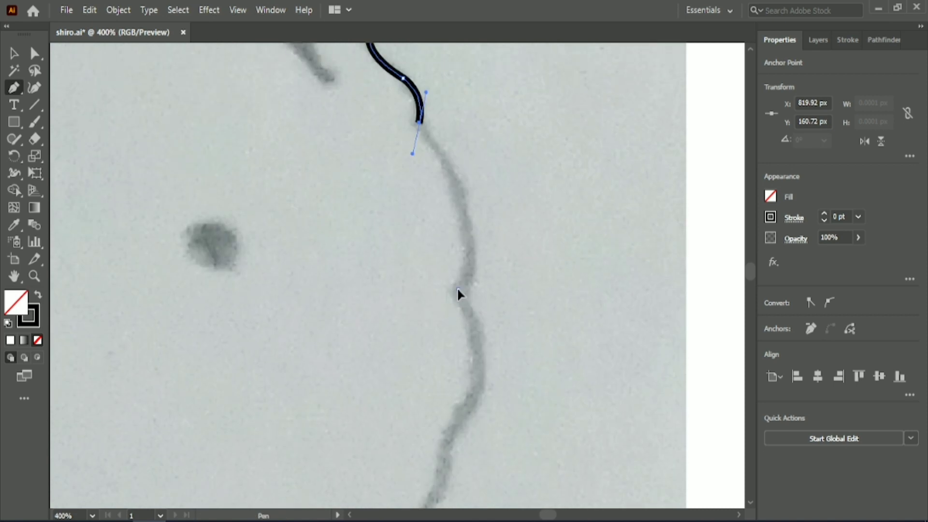
- Redo the anchor below the right ear as a corner and trace the curve down to the cheek's notch
{"action": "left_click_drag", "start_coordinate": [457, 291], "coordinate": [443, 331]}
{"action": "key", "text": "ctrl+z"}
{"action": "key", "text": "ctrl+z"}
{"action": "left_click_drag", "start_coordinate": [420, 124], "coordinate": [411, 152]}
{"action": "left_click", "coordinate": [419, 124]}
{"action": "mouse_move", "coordinate": [463, 293]}
{"action": "left_mouse_down"}
{"action": "mouse_move", "coordinate": [437, 348]}
{"action": "mouse_move", "coordinate": [445, 406]}
{"action": "left_mouse_up"}
{"action": "left_click", "coordinate": [464, 294]}
- Trace the right cheek's small notch and the bulge beneath it, ending each curve with a corner point
{"action": "scroll", "coordinate": [463, 292], "scroll_direction": "up", "scroll_amount": 2, "text": "alt"}
{"action": "scroll", "coordinate": [462, 292], "scroll_direction": "down", "scroll_amount": 2}
{"action": "left_click_drag", "start_coordinate": [486, 186], "coordinate": [487, 190]}
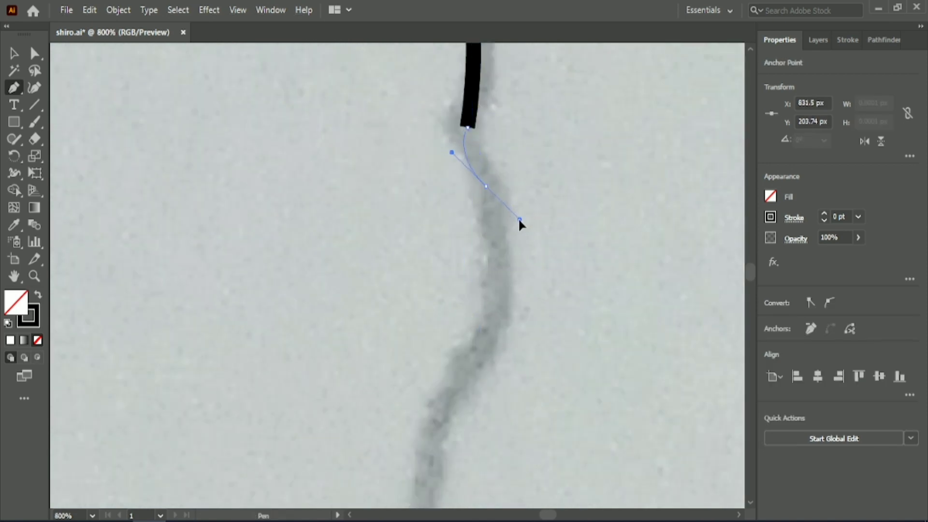
{"action": "left_click_drag", "start_coordinate": [520, 220], "coordinate": [520, 220]}
{"action": "left_click", "coordinate": [486, 186]}
{"action": "scroll", "coordinate": [514, 286], "scroll_direction": "down", "scroll_amount": 1}
{"action": "left_click_drag", "start_coordinate": [490, 333], "coordinate": [471, 414]}
{"action": "left_click", "coordinate": [490, 332]}
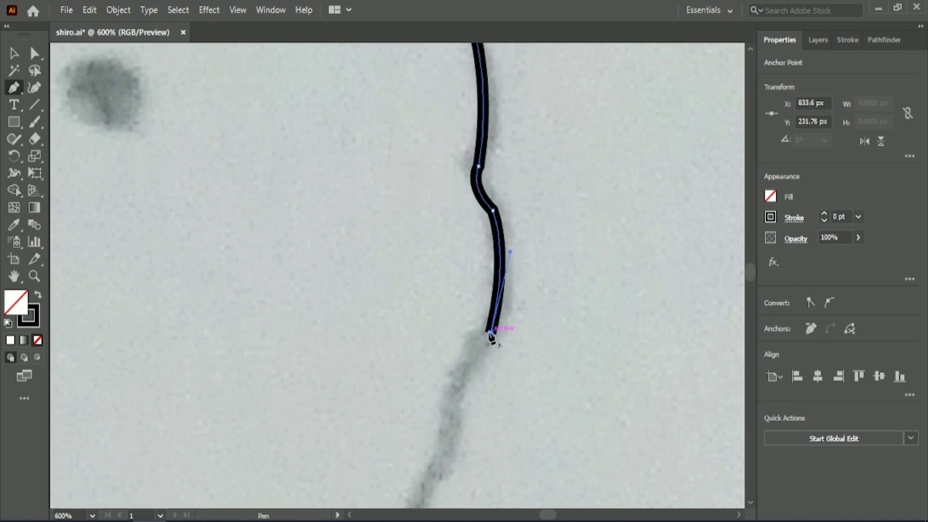
- Trace the lower right cheek in long curves along the sketch toward the right shoulder
{"action": "scroll", "coordinate": [490, 334], "scroll_direction": "down", "scroll_amount": 2}
{"action": "left_click_drag", "start_coordinate": [439, 376], "coordinate": [431, 468]}
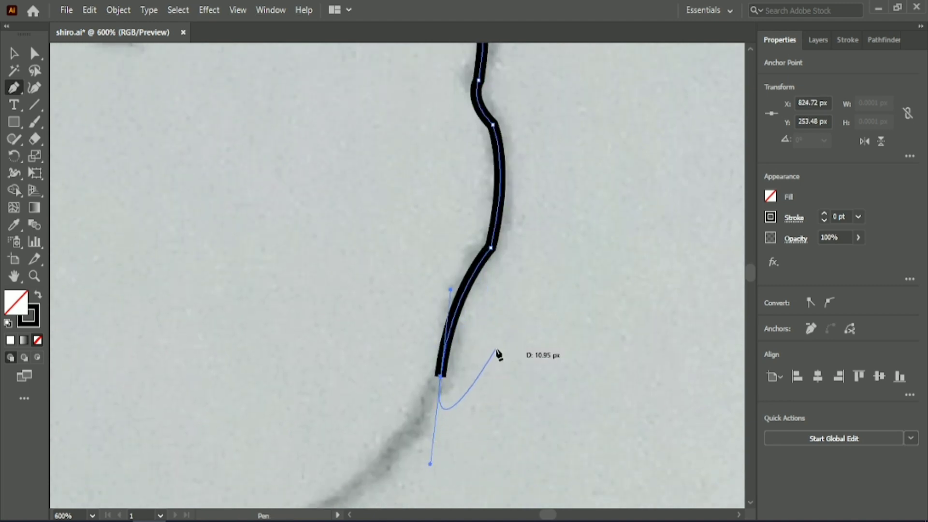
{"action": "scroll", "coordinate": [499, 347], "scroll_direction": "down", "scroll_amount": 3}
{"action": "scroll", "coordinate": [486, 314], "scroll_direction": "down", "scroll_amount": 2}
{"action": "scroll", "coordinate": [479, 300], "scroll_direction": "left", "scroll_amount": 4}
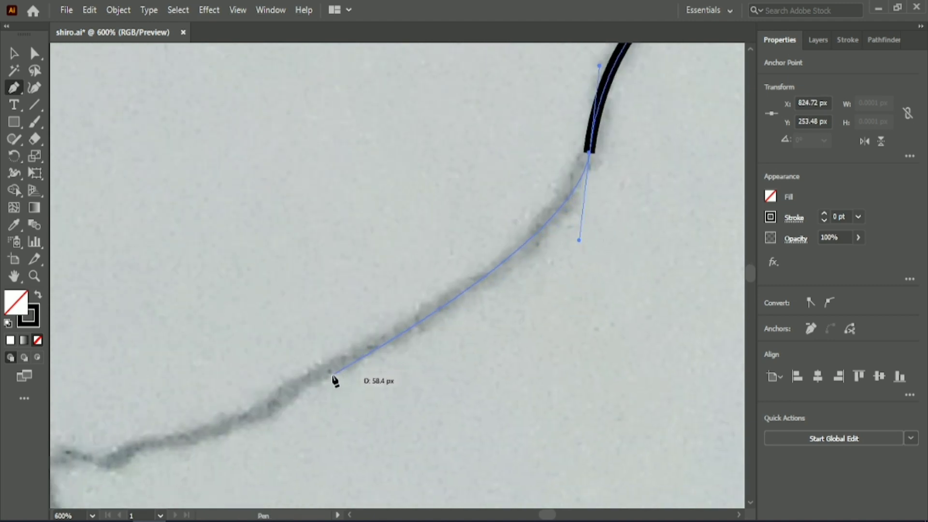
{"action": "left_click_drag", "start_coordinate": [343, 378], "coordinate": [472, 385]}
{"action": "scroll", "coordinate": [649, 201], "scroll_direction": "down", "scroll_amount": 4}
{"action": "scroll", "coordinate": [648, 201], "scroll_direction": "left", "scroll_amount": 6}
{"action": "mouse_move", "coordinate": [424, 263]}
{"action": "left_mouse_down"}
{"action": "mouse_move", "coordinate": [382, 242]}
{"action": "mouse_move", "coordinate": [354, 258]}
{"action": "mouse_move", "coordinate": [371, 276]}
{"action": "left_mouse_up"}
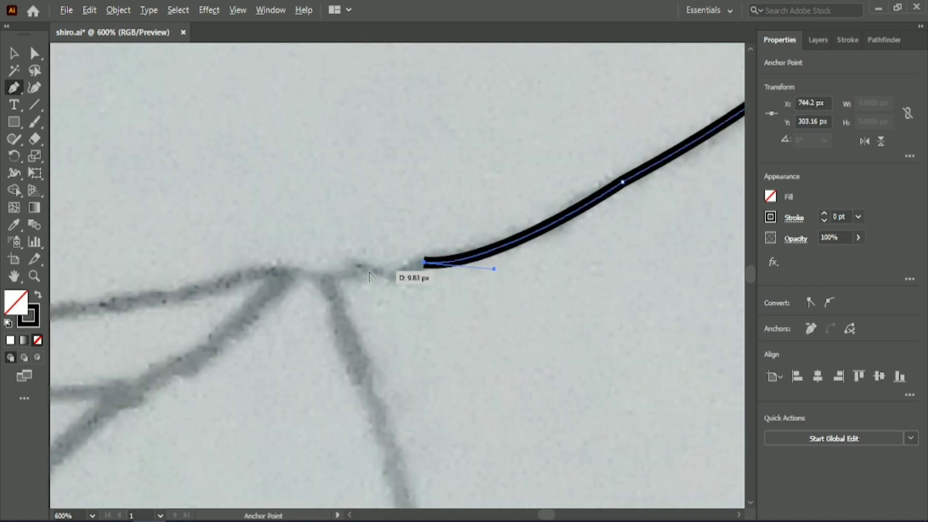
- Trace the two small scallops of the head outline beside the right shoulder, with corner points between them
{"action": "scroll", "coordinate": [369, 275], "scroll_direction": "down", "scroll_amount": 6}
{"action": "scroll", "coordinate": [300, 289], "scroll_direction": "up", "scroll_amount": 4}
{"action": "scroll", "coordinate": [532, 281], "scroll_direction": "up", "scroll_amount": 1}
{"action": "left_click_drag", "start_coordinate": [632, 218], "coordinate": [606, 189]}
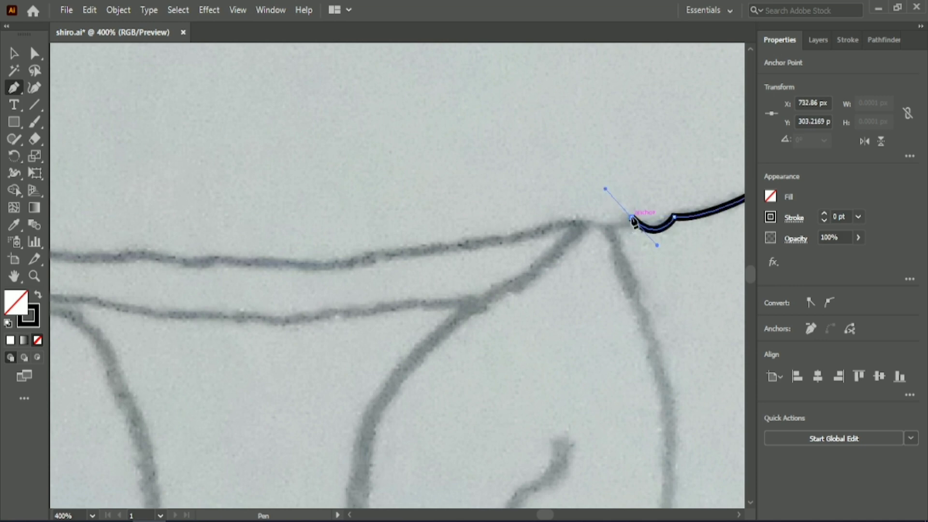
{"action": "left_click", "coordinate": [632, 218]}
{"action": "left_click_drag", "start_coordinate": [582, 220], "coordinate": [553, 200]}
{"action": "left_click", "coordinate": [582, 220]}
- Trace the bottom of the head as one long curve along the neckline to a corner point at the left shoulder
{"action": "key", "text": "space"}
{"action": "scroll", "coordinate": [400, 234], "scroll_direction": "down", "scroll_amount": 2}
{"action": "left_click_drag", "start_coordinate": [275, 187], "coordinate": [415, 263]}
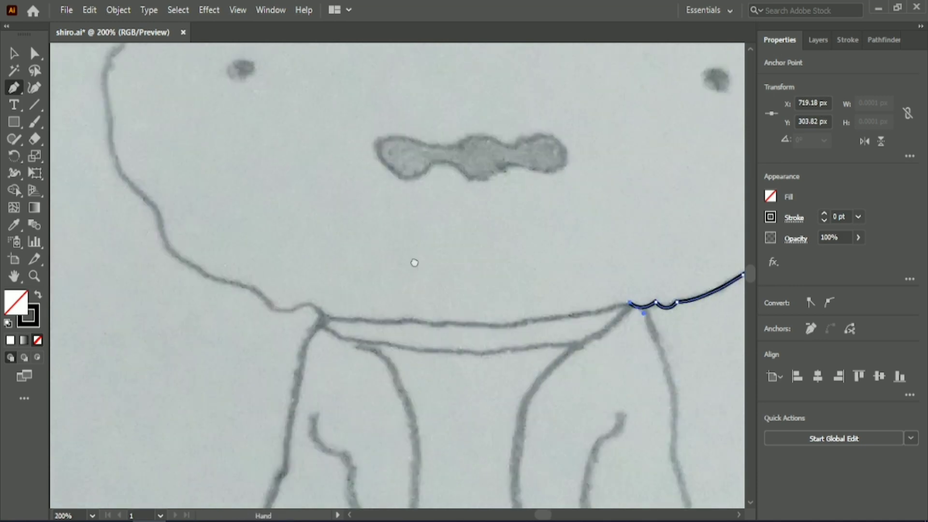
{"action": "mouse_move", "coordinate": [314, 313]}
{"action": "left_mouse_down"}
{"action": "mouse_move", "coordinate": [288, 276]}
{"action": "mouse_move", "coordinate": [124, 292]}
{"action": "left_mouse_up"}
{"action": "scroll", "coordinate": [242, 331], "scroll_direction": "up", "scroll_amount": 1}
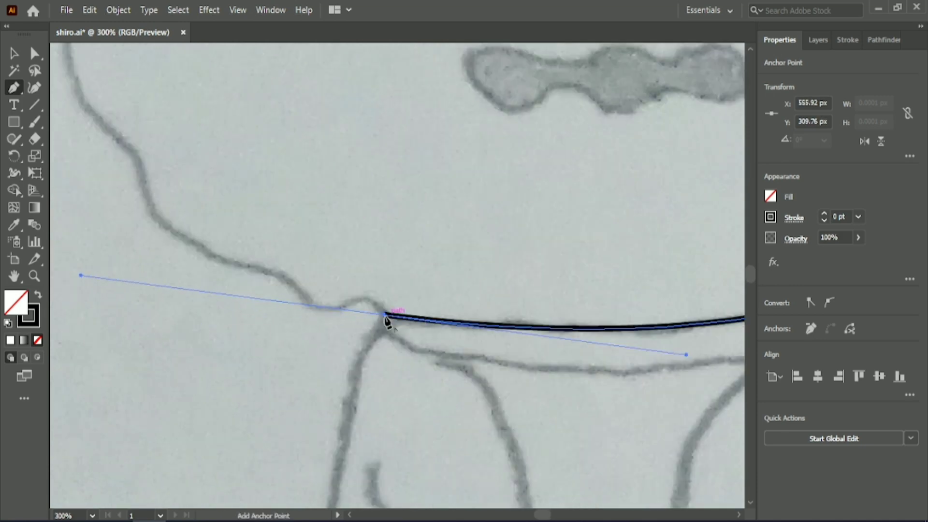
{"action": "left_click", "coordinate": [384, 314]}
- Trace the small hump and dip left of the neckline, ending in a corner point on the lower left cheek
{"action": "mouse_move", "coordinate": [339, 306]}
{"action": "left_mouse_down"}
{"action": "mouse_move", "coordinate": [322, 312]}
{"action": "mouse_move", "coordinate": [335, 315]}
{"action": "mouse_move", "coordinate": [314, 331]}
{"action": "mouse_move", "coordinate": [277, 333]}
{"action": "left_mouse_up"}
{"action": "key", "text": "ctrl+z"}
{"action": "key", "text": "ctrl+z"}
{"action": "left_click", "coordinate": [325, 307]}
{"action": "left_click_drag", "start_coordinate": [284, 280], "coordinate": [263, 242]}
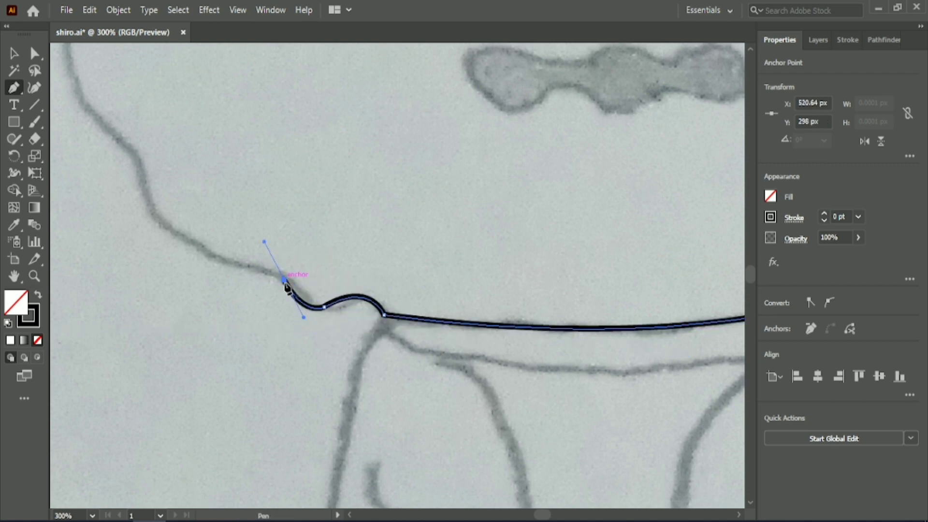
{"action": "left_click", "coordinate": [285, 280]}
- Trace the left cheek upward in several curves, converting the anchors between them to corner points
{"action": "left_click_drag", "start_coordinate": [213, 255], "coordinate": [204, 246]}
{"action": "left_click_drag", "start_coordinate": [236, 198], "coordinate": [475, 341]}
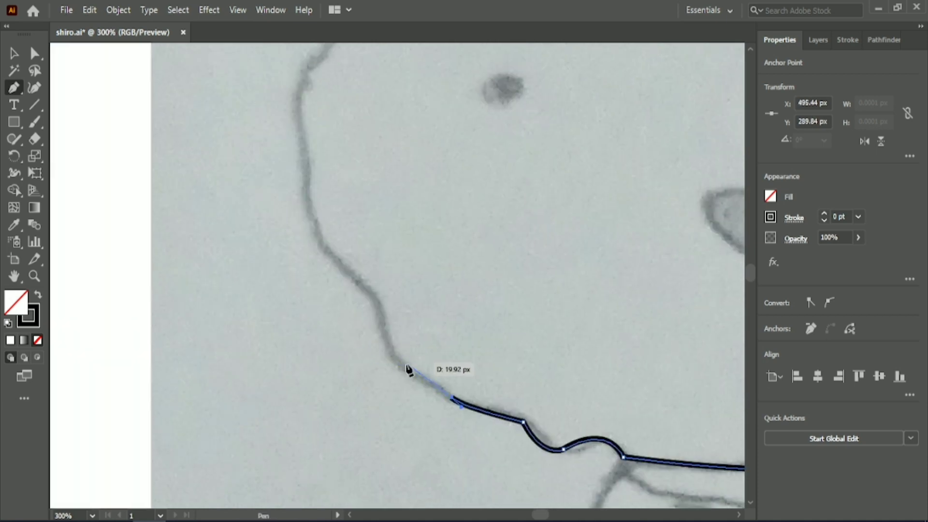
{"action": "left_click", "coordinate": [404, 368]}
{"action": "left_click_drag", "start_coordinate": [376, 296], "coordinate": [368, 241]}
{"action": "left_click", "coordinate": [376, 297]}
{"action": "left_click_drag", "start_coordinate": [306, 171], "coordinate": [313, 98]}
{"action": "left_click", "coordinate": [306, 171]}
- Trace the upper left side of the head and close the outline at the left ear's lower base
{"action": "left_click_drag", "start_coordinate": [572, 244], "coordinate": [490, 442]}
{"action": "left_click_drag", "start_coordinate": [224, 276], "coordinate": [248, 275]}
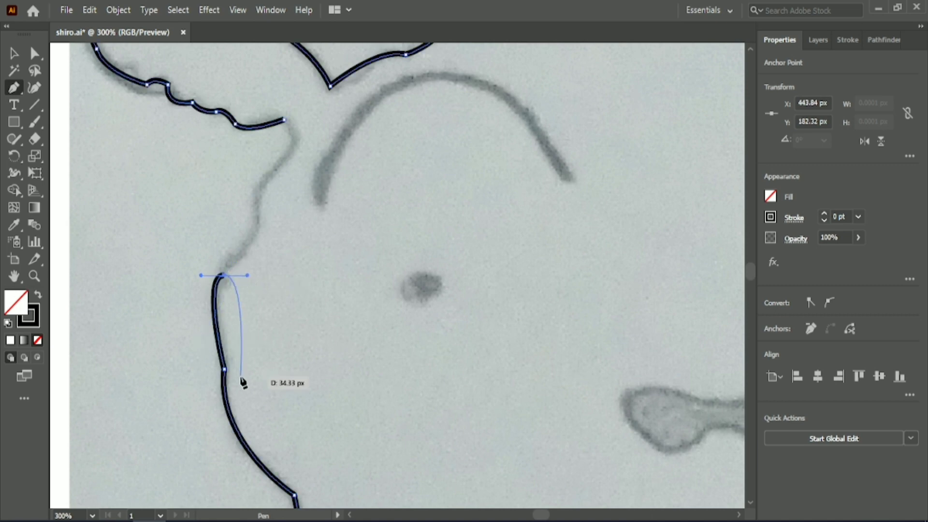
{"action": "left_click_drag", "start_coordinate": [258, 220], "coordinate": [271, 213]}
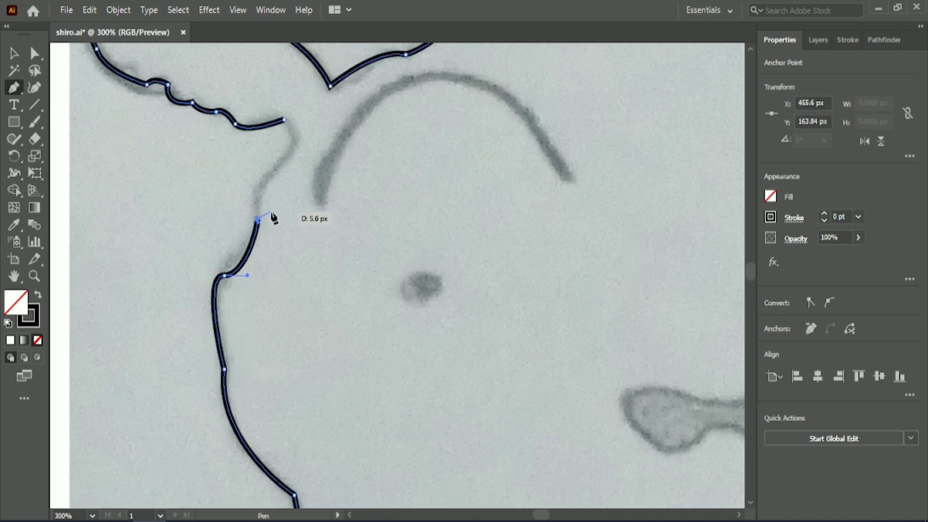
{"action": "left_click_drag", "start_coordinate": [283, 160], "coordinate": [263, 103]}
{"action": "left_click", "coordinate": [283, 160]}
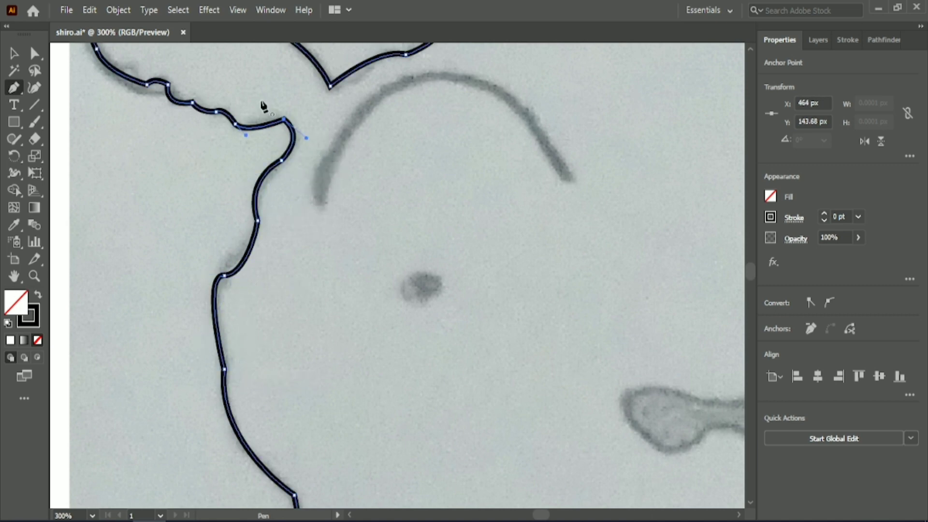
{"action": "key", "text": "v"}
{"action": "scroll", "coordinate": [520, 292], "scroll_direction": "down", "scroll_amount": 3}
{"action": "left_click_drag", "start_coordinate": [519, 292], "coordinate": [328, 271]}
{"action": "key", "text": "alt+Tab"}
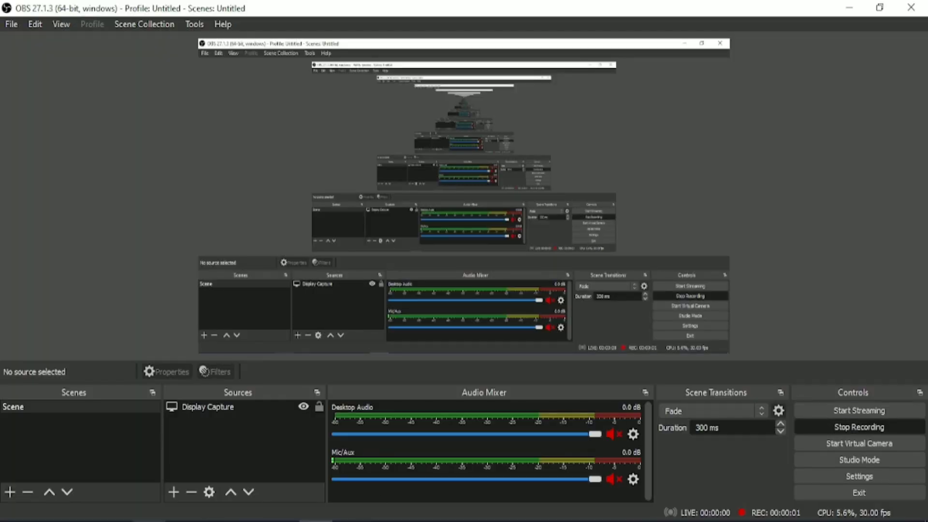
{"action": "key", "text": "alt+Tab"}
{"action": "key", "text": "a"}
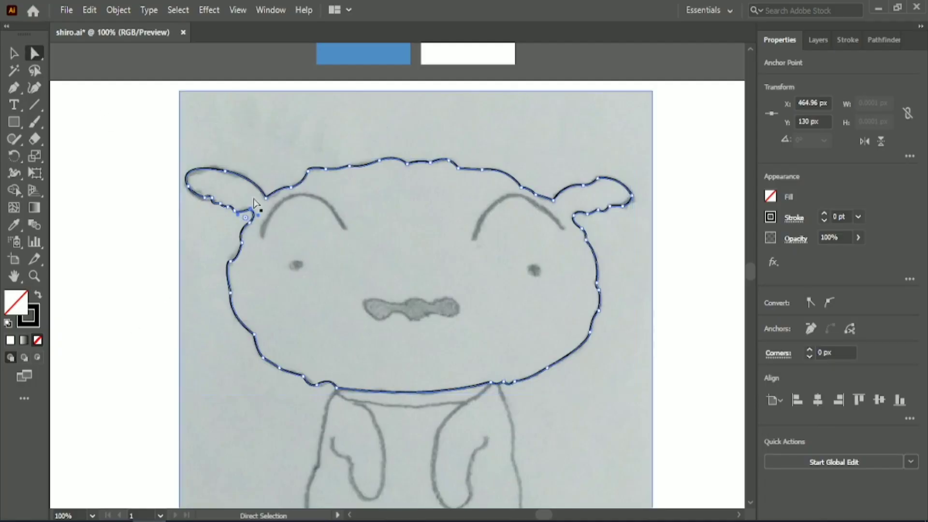
{"action": "mouse_move", "coordinate": [153, 129]}
{"action": "left_mouse_down"}
{"action": "mouse_move", "coordinate": [394, 279]}
{"action": "mouse_move", "coordinate": [704, 391]}
{"action": "left_mouse_up"}
{"action": "scroll", "coordinate": [328, 211], "scroll_direction": "up", "scroll_amount": 5}
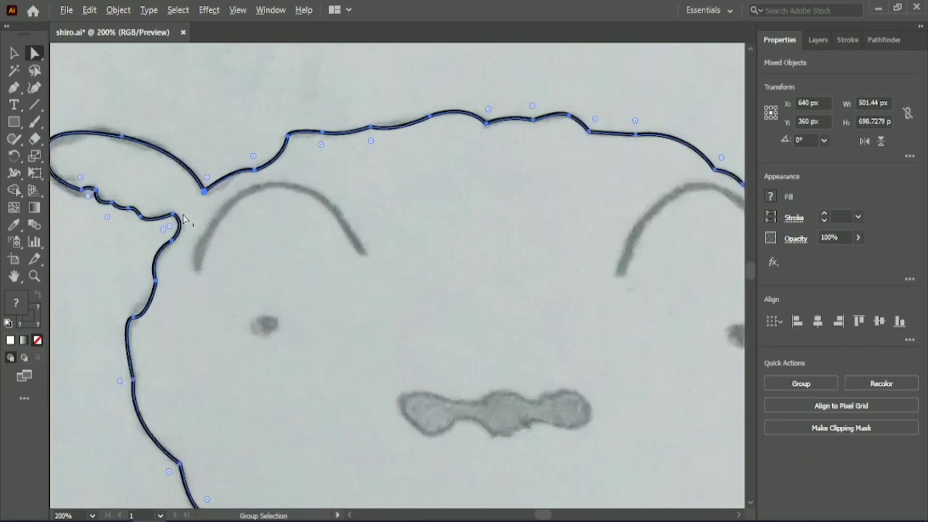
- Select only the head outline and give its stroke round caps and round corner joins
{"action": "left_click", "coordinate": [848, 40]}
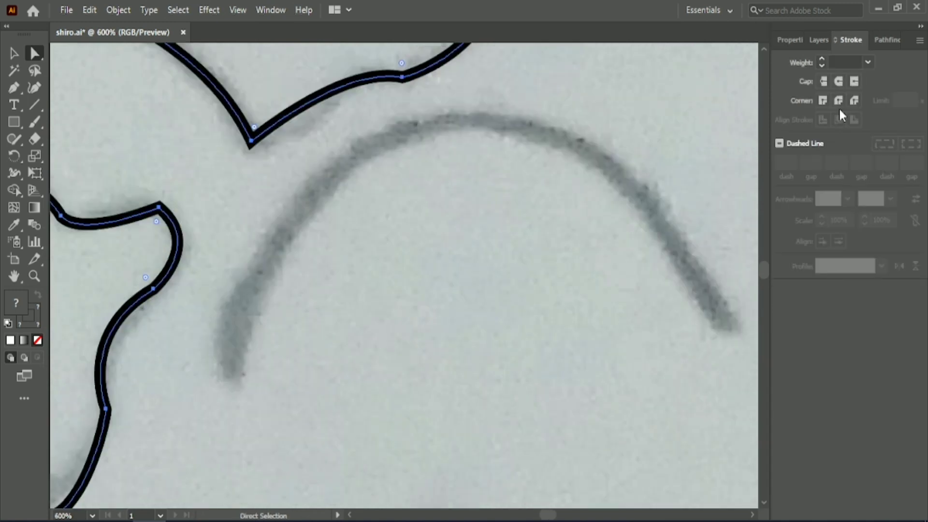
{"action": "left_click", "coordinate": [12, 54]}
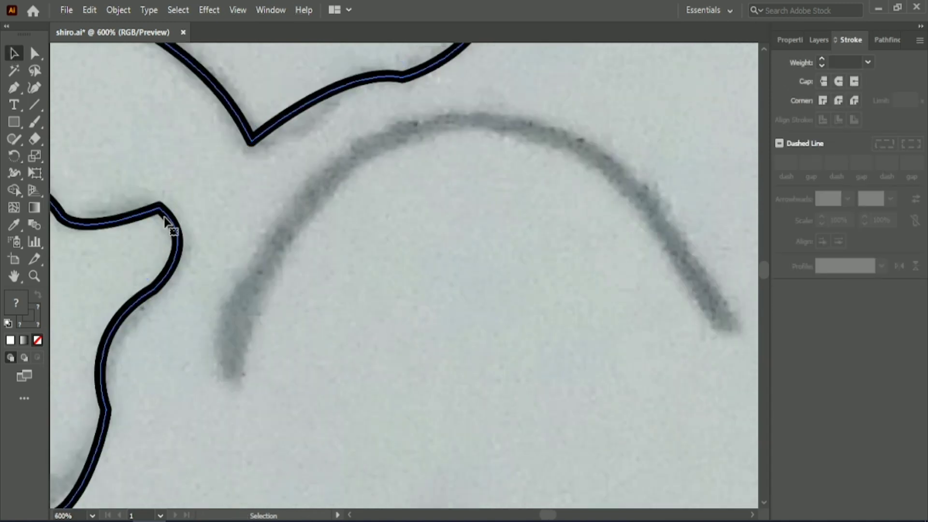
{"action": "scroll", "coordinate": [189, 254], "scroll_direction": "down", "scroll_amount": 1}
{"action": "double_click", "coordinate": [272, 78]}
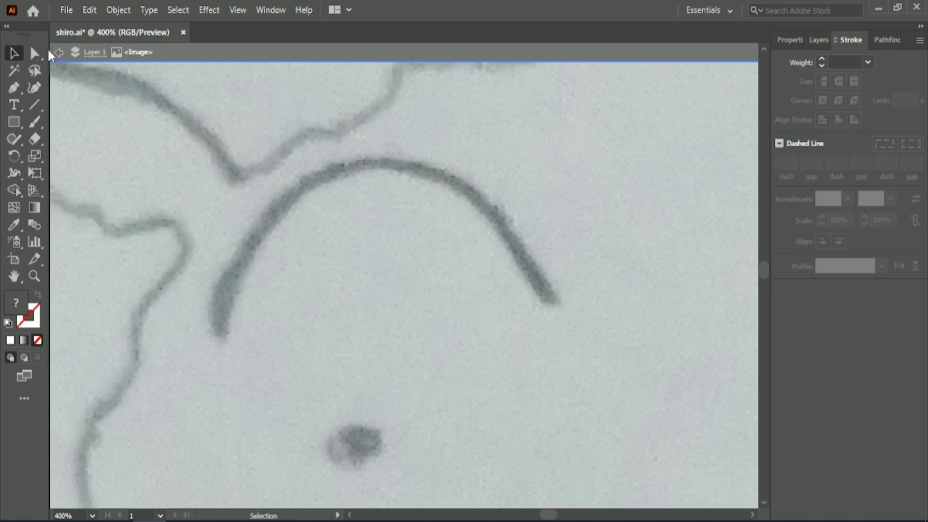
{"action": "left_click", "coordinate": [58, 52]}
{"action": "left_click", "coordinate": [266, 145]}
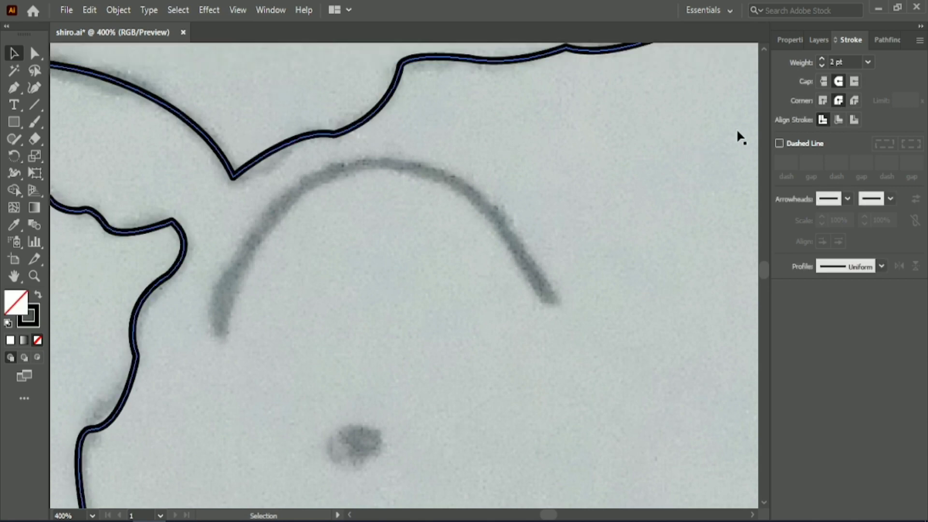
- Round the corner points of the whole head outline slightly using the live corner widgets
{"action": "key", "text": "a"}
{"action": "scroll", "coordinate": [160, 174], "scroll_direction": "up", "scroll_amount": 1}
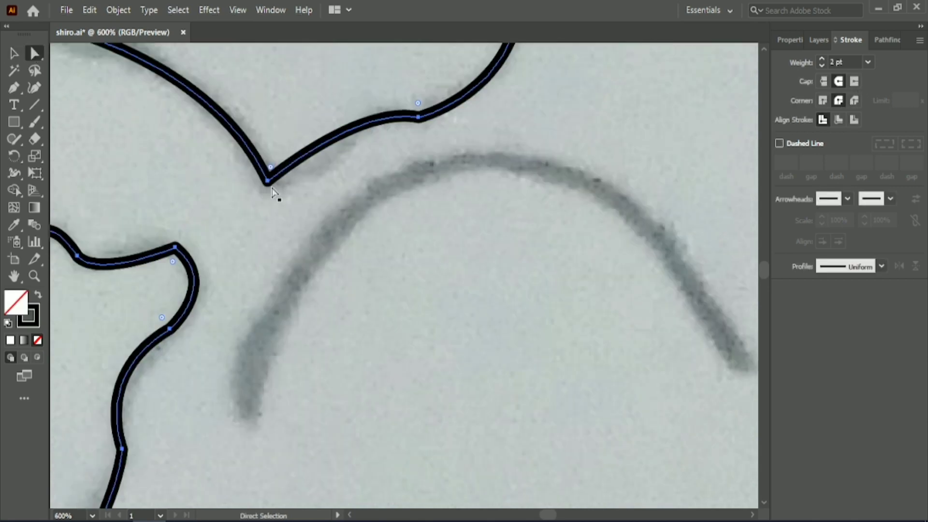
{"action": "left_click_drag", "start_coordinate": [271, 168], "coordinate": [274, 159]}
{"action": "left_click_drag", "start_coordinate": [418, 103], "coordinate": [418, 94]}
- Inspect the rounded corners along the top, right ear and right cheek of the head outline
{"action": "left_click_drag", "start_coordinate": [701, 127], "coordinate": [421, 397]}
{"action": "left_click_drag", "start_coordinate": [580, 177], "coordinate": [213, 160]}
{"action": "left_click_drag", "start_coordinate": [476, 170], "coordinate": [188, 157]}
{"action": "left_click_drag", "start_coordinate": [455, 196], "coordinate": [189, 157]}
{"action": "left_click_drag", "start_coordinate": [744, 228], "coordinate": [185, 147]}
{"action": "left_click_drag", "start_coordinate": [475, 229], "coordinate": [553, 47]}
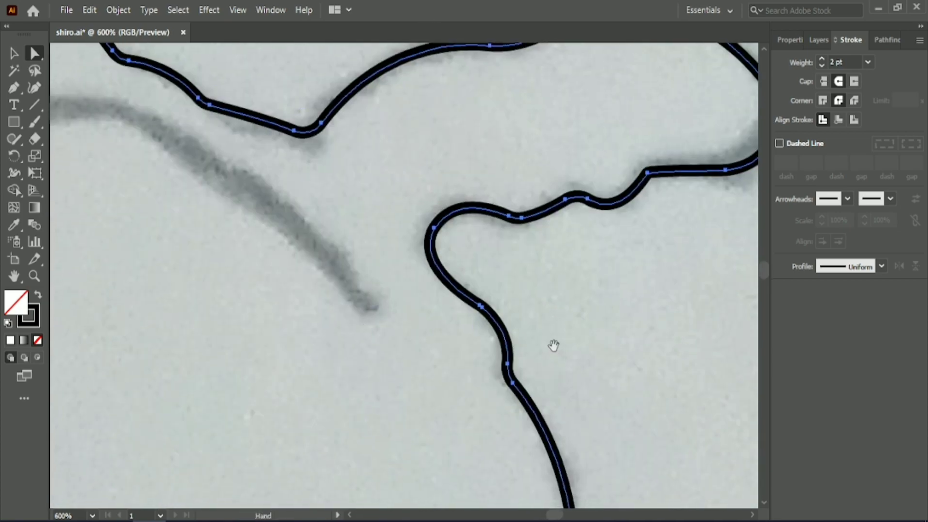
{"action": "scroll", "coordinate": [419, 359], "scroll_direction": "down", "scroll_amount": 10}
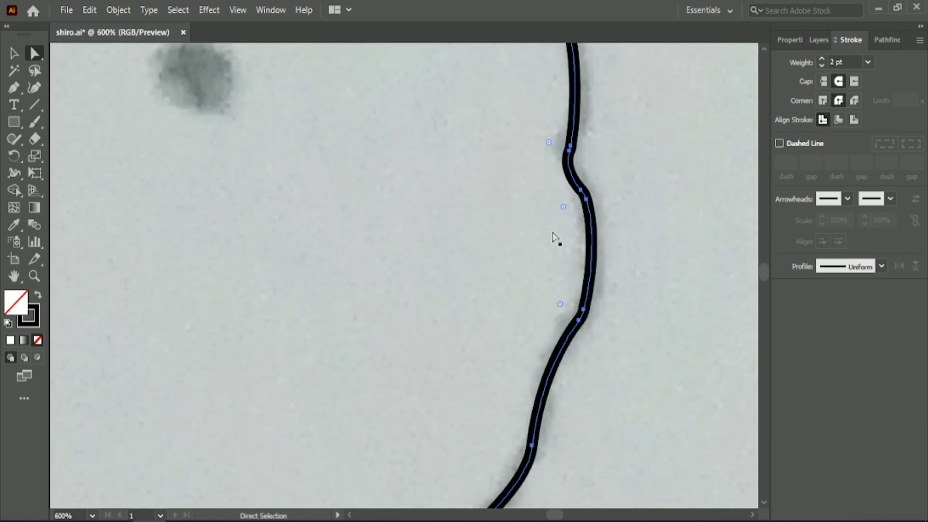
{"action": "left_click", "coordinate": [580, 202]}
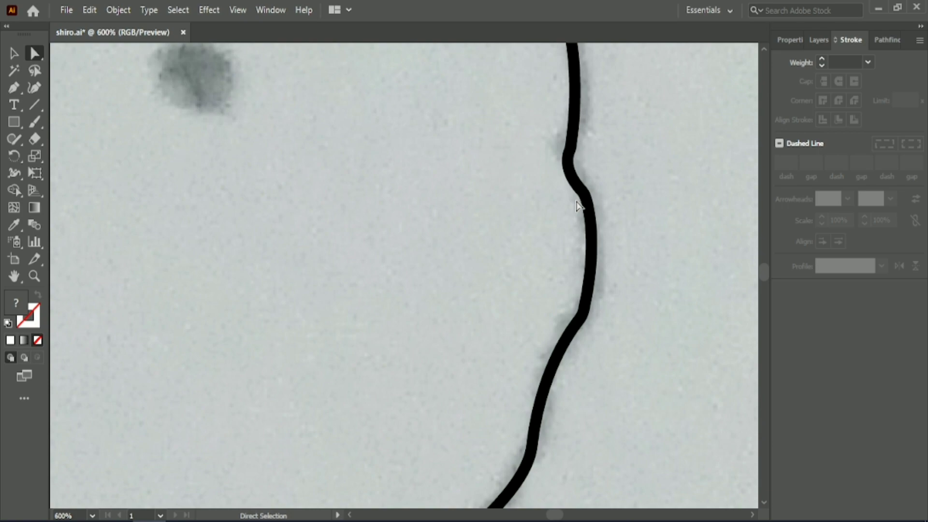
- Inspect the remaining rounded corners of the head outline down the right cheek and along the lower edge
{"action": "scroll", "coordinate": [579, 205], "scroll_direction": "down", "scroll_amount": 1}
{"action": "scroll", "coordinate": [579, 206], "scroll_direction": "up", "scroll_amount": 1}
{"action": "left_click", "coordinate": [570, 153]}
{"action": "scroll", "coordinate": [540, 313], "scroll_direction": "down", "scroll_amount": 6}
{"action": "mouse_move", "coordinate": [351, 174]}
{"action": "left_mouse_down"}
{"action": "mouse_move", "coordinate": [538, 248]}
{"action": "mouse_move", "coordinate": [727, 108]}
{"action": "left_mouse_up"}
{"action": "left_click_drag", "start_coordinate": [294, 376], "coordinate": [701, 382]}
- Trace the sketched brow arch above the left eye as a two-segment curved path with a corner point at its end
{"action": "left_click_drag", "start_coordinate": [139, 294], "coordinate": [468, 385]}
{"action": "mouse_move", "coordinate": [589, 60]}
{"action": "left_mouse_down"}
{"action": "mouse_move", "coordinate": [596, 318]}
{"action": "mouse_move", "coordinate": [570, 270]}
{"action": "mouse_move", "coordinate": [451, 252]}
{"action": "left_mouse_up"}
{"action": "left_click", "coordinate": [161, 383]}
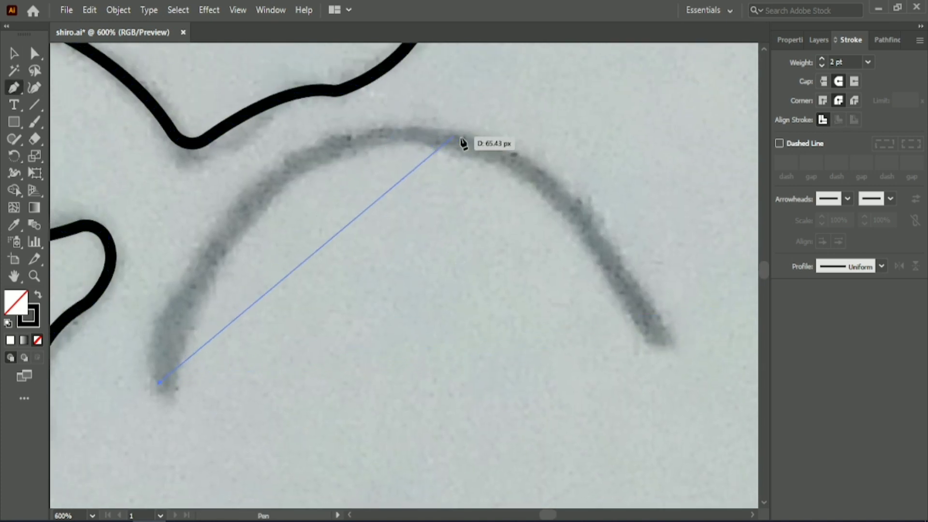
{"action": "mouse_move", "coordinate": [496, 155]}
{"action": "left_mouse_down"}
{"action": "mouse_move", "coordinate": [645, 236]}
{"action": "mouse_move", "coordinate": [756, 257]}
{"action": "mouse_move", "coordinate": [748, 253]}
{"action": "left_mouse_up"}
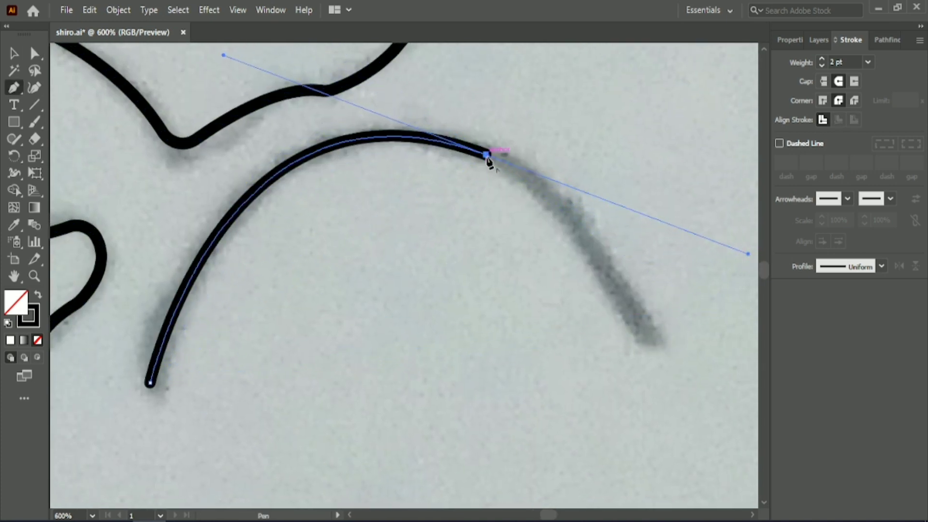
{"action": "left_click", "coordinate": [486, 156]}
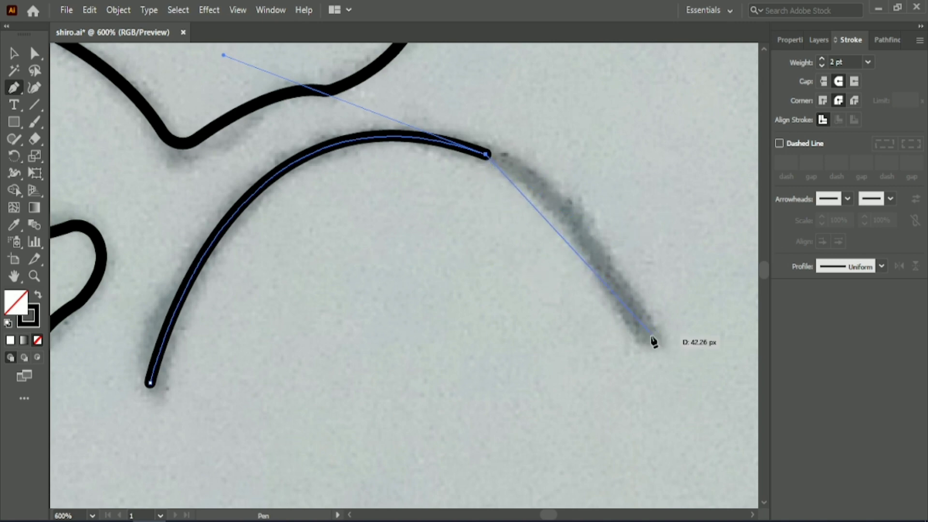
{"action": "mouse_move", "coordinate": [646, 338]}
{"action": "left_mouse_down"}
{"action": "mouse_move", "coordinate": [705, 450]}
{"action": "mouse_move", "coordinate": [697, 477]}
{"action": "left_mouse_up"}
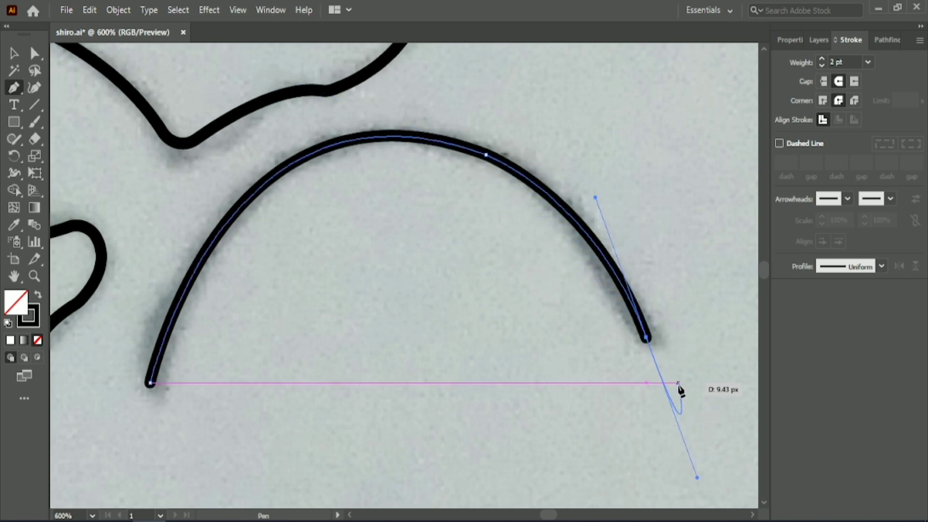
{"action": "left_click", "coordinate": [646, 339]}
- Start a new path for the mouth and trace around its right lobe from the upper notch to the lower edge
{"action": "left_click_drag", "start_coordinate": [711, 345], "coordinate": [428, 355]}
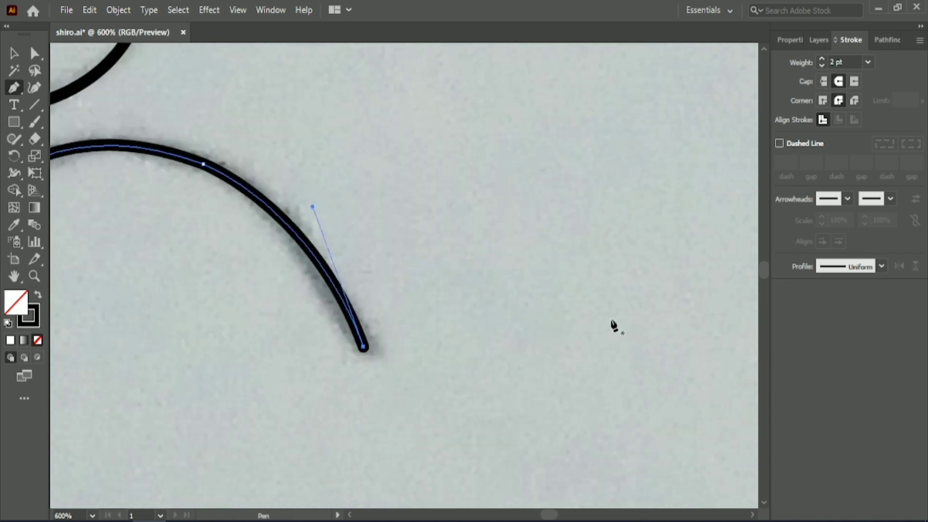
{"action": "scroll", "coordinate": [482, 344], "scroll_direction": "down", "scroll_amount": 2}
{"action": "scroll", "coordinate": [481, 344], "scroll_direction": "down", "scroll_amount": 3}
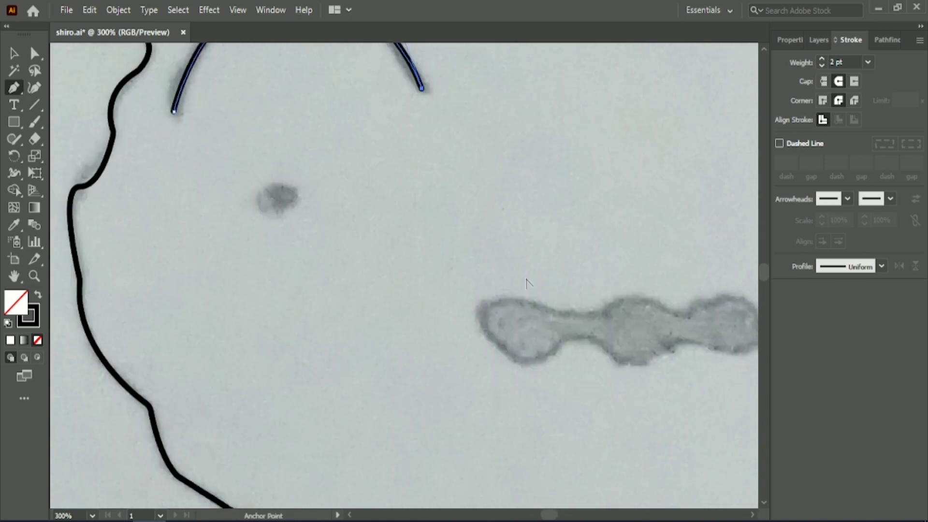
{"action": "scroll", "coordinate": [535, 284], "scroll_direction": "down", "scroll_amount": 2}
{"action": "scroll", "coordinate": [580, 329], "scroll_direction": "right", "scroll_amount": 3}
{"action": "scroll", "coordinate": [646, 367], "scroll_direction": "right", "scroll_amount": 3}
{"action": "scroll", "coordinate": [503, 366], "scroll_direction": "up", "scroll_amount": 3}
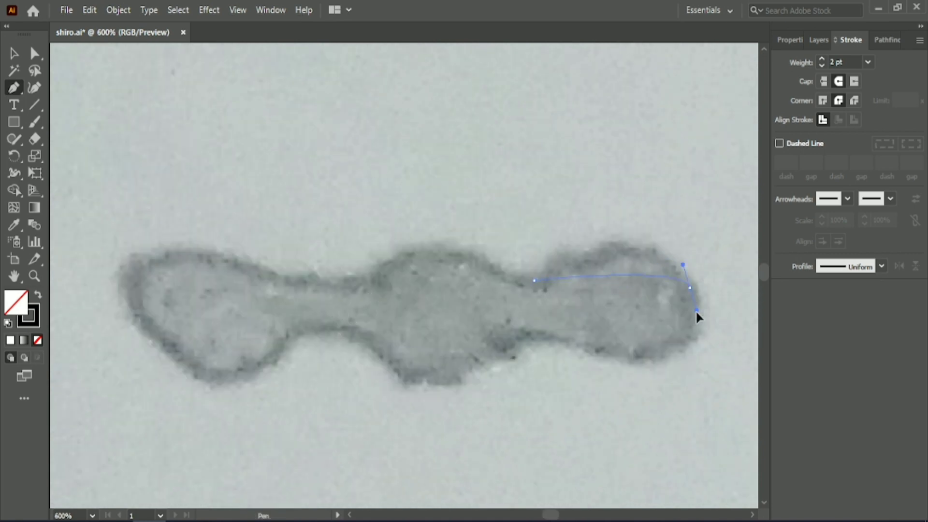
{"action": "left_click_drag", "start_coordinate": [744, 381], "coordinate": [747, 370]}
{"action": "mouse_move", "coordinate": [561, 342]}
{"action": "left_mouse_down"}
{"action": "mouse_move", "coordinate": [565, 352]}
{"action": "mouse_move", "coordinate": [545, 315]}
{"action": "mouse_move", "coordinate": [523, 306]}
{"action": "left_mouse_up"}
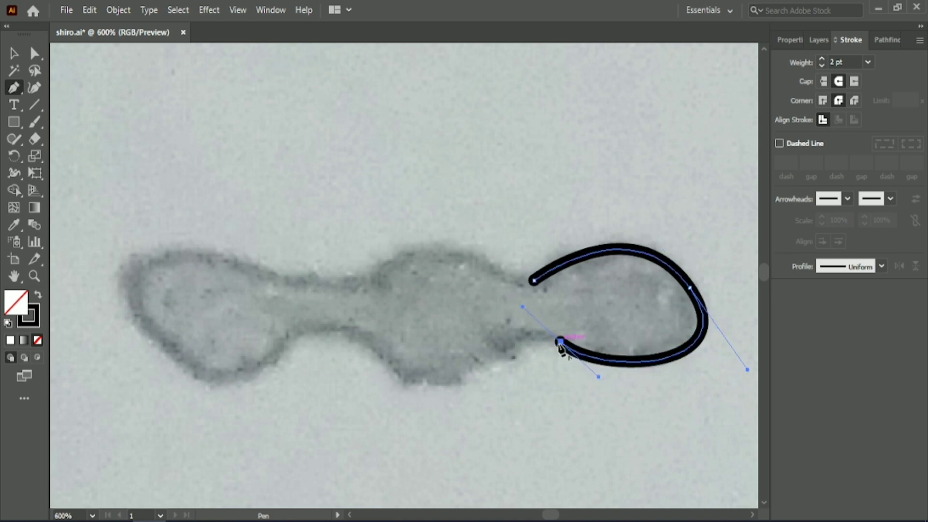
- Trace the mouth's lower edge under the middle lobe and over the narrow part to the left lobe
{"action": "left_click_drag", "start_coordinate": [489, 353], "coordinate": [457, 388]}
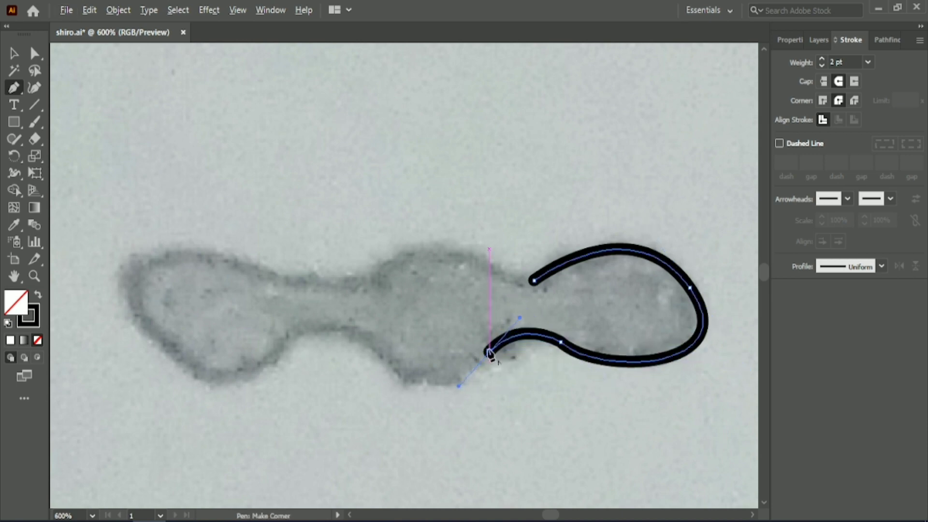
{"action": "left_click_drag", "start_coordinate": [388, 362], "coordinate": [331, 315]}
{"action": "left_click", "coordinate": [388, 362]}
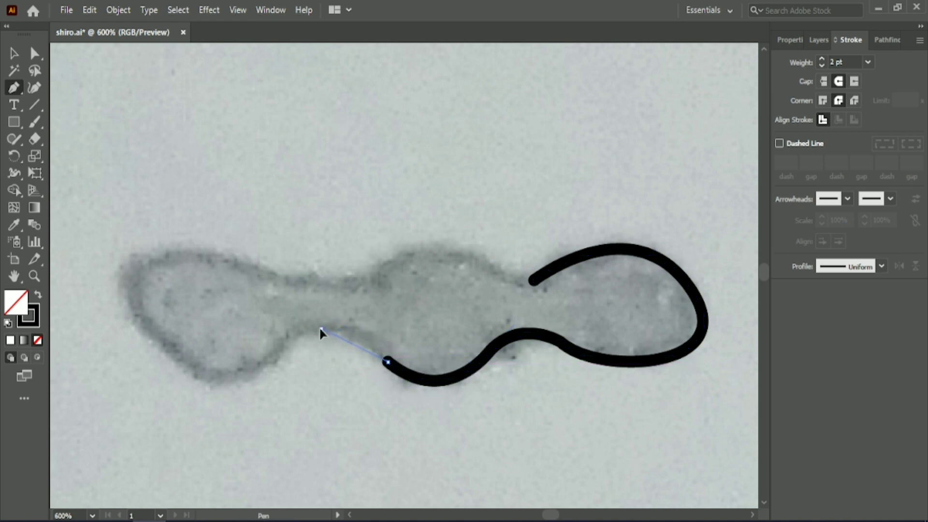
{"action": "mouse_move", "coordinate": [275, 336]}
{"action": "left_mouse_down"}
{"action": "mouse_move", "coordinate": [250, 403]}
{"action": "mouse_move", "coordinate": [243, 399]}
{"action": "left_mouse_up"}
{"action": "left_click", "coordinate": [321, 328]}
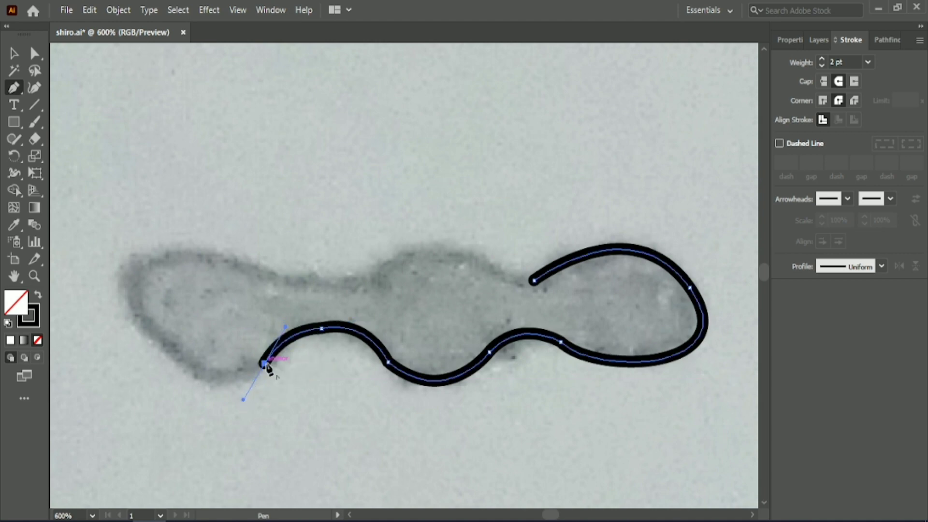
{"action": "left_click", "coordinate": [264, 363]}
- Trace around the mouth's left lobe, from its bottom up over the top to the upper narrow part
{"action": "left_click_drag", "start_coordinate": [195, 364], "coordinate": [166, 334]}
{"action": "left_click", "coordinate": [195, 363]}
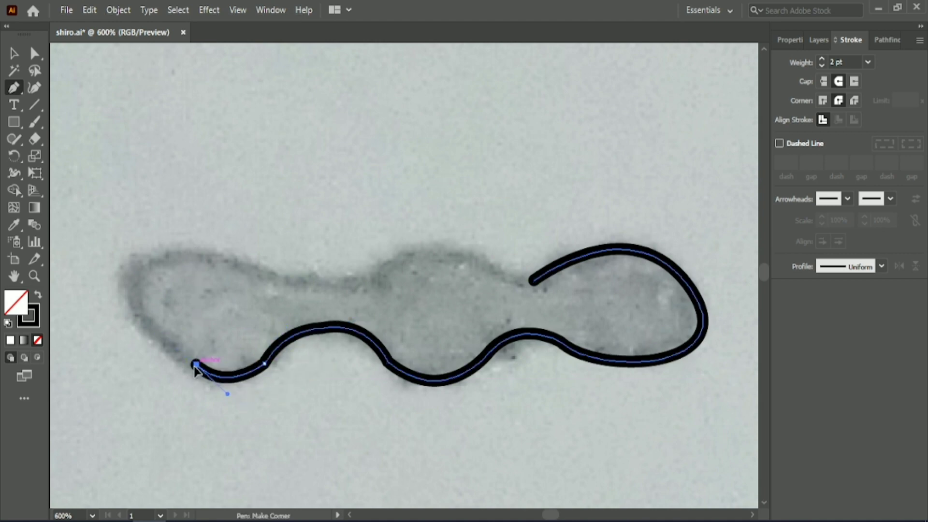
{"action": "left_click_drag", "start_coordinate": [184, 253], "coordinate": [259, 249]}
{"action": "left_click_drag", "start_coordinate": [311, 235], "coordinate": [311, 233]}
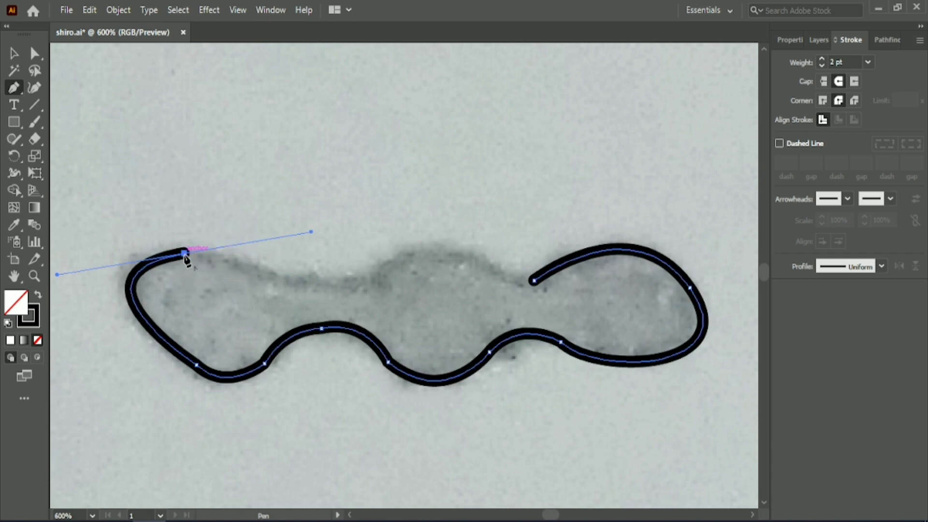
{"action": "left_click_drag", "start_coordinate": [282, 281], "coordinate": [281, 281]}
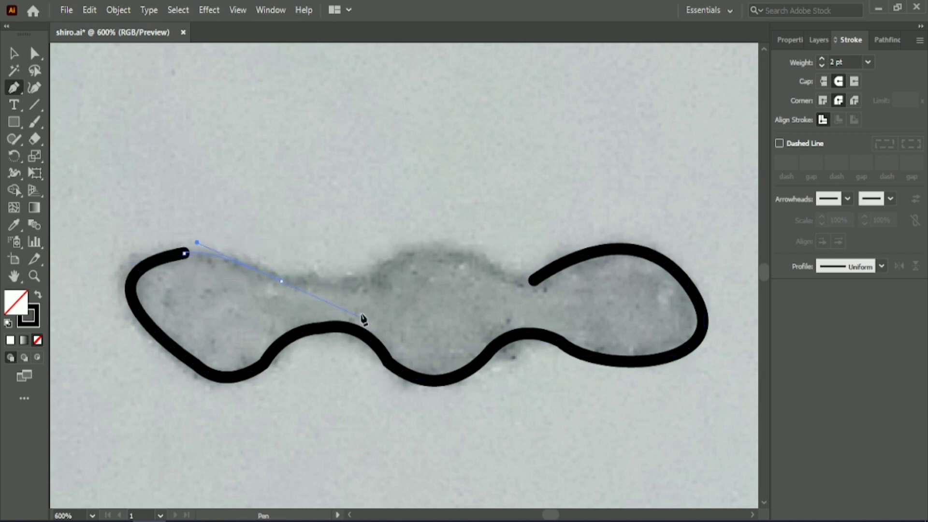
{"action": "left_click_drag", "start_coordinate": [363, 319], "coordinate": [364, 319]}
- Trace the mouth's upper edge over the middle lobe and close the path at its starting point
{"action": "left_click_drag", "start_coordinate": [368, 280], "coordinate": [399, 272]}
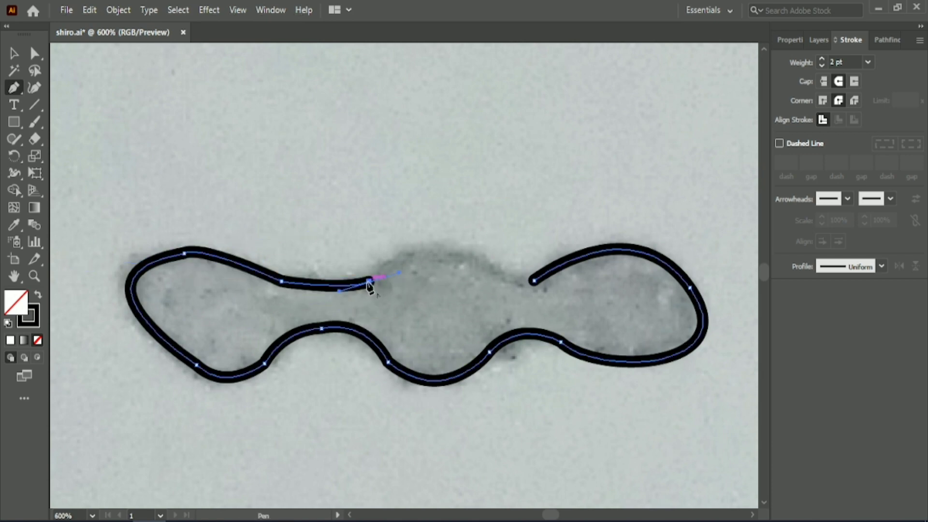
{"action": "left_click_drag", "start_coordinate": [534, 280], "coordinate": [564, 308]}
{"action": "left_click_drag", "start_coordinate": [692, 370], "coordinate": [652, 360]}
- Round the two upper corners of the mouth on either side of the middle lobe with the live corner widgets
{"action": "key", "text": "a"}
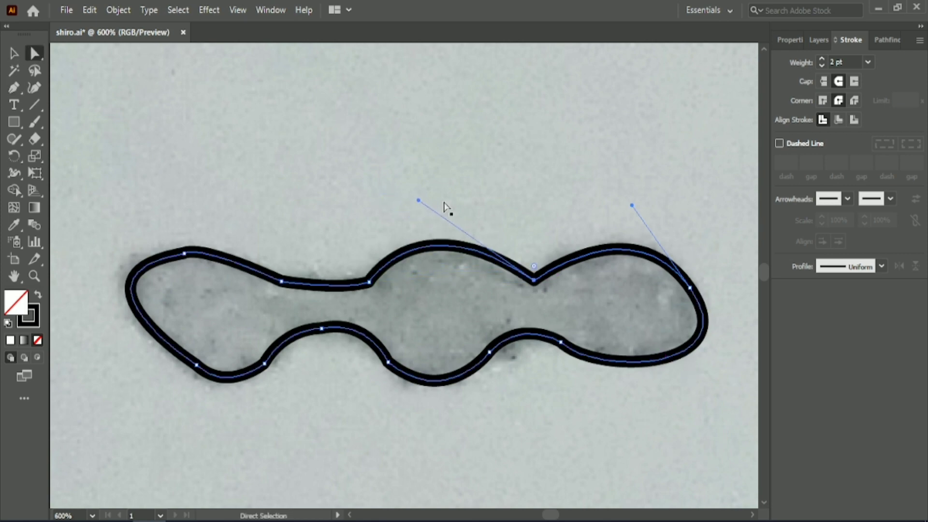
{"action": "left_click", "coordinate": [370, 282]}
{"action": "left_click_drag", "start_coordinate": [362, 272], "coordinate": [358, 262]}
{"action": "left_click", "coordinate": [534, 280]}
{"action": "left_click_drag", "start_coordinate": [534, 265], "coordinate": [538, 255]}
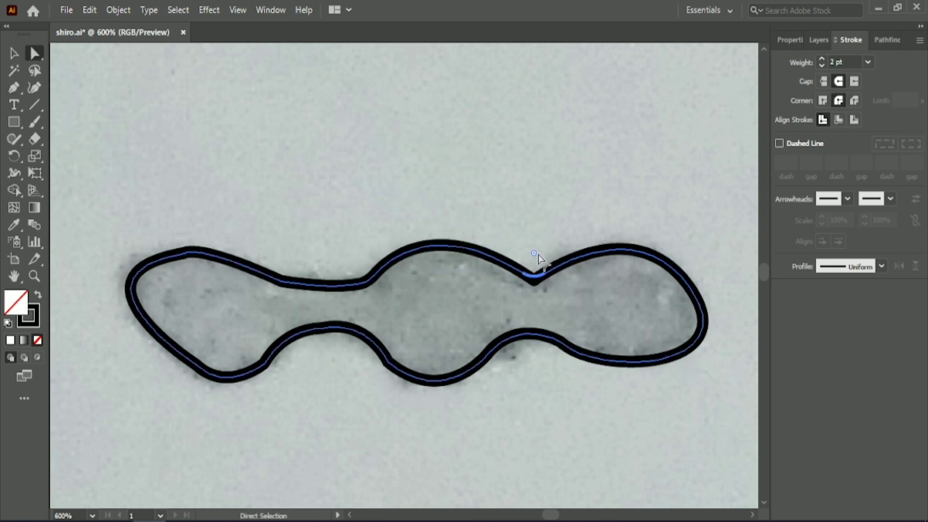
- Adjust the curve handle atop the mouth's left lobe and round the lower corners beside the left and middle lobes
{"action": "left_click", "coordinate": [184, 253]}
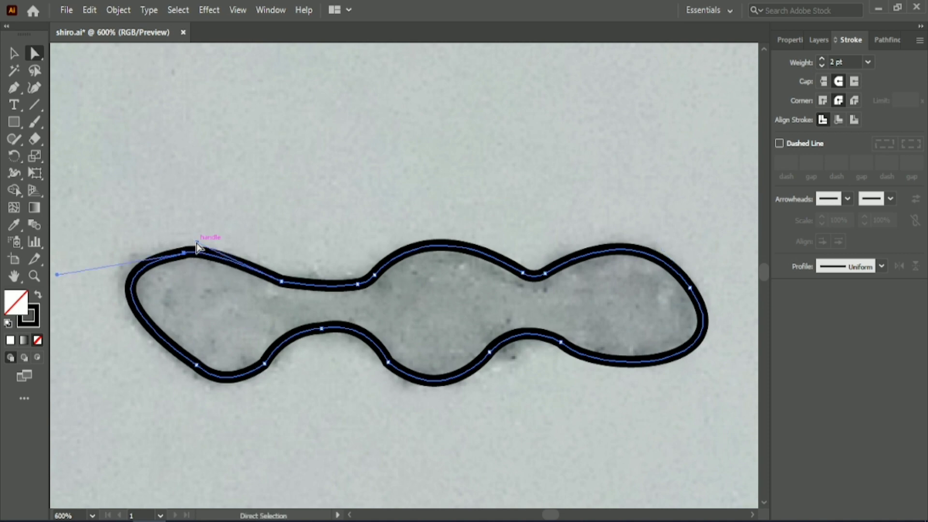
{"action": "left_click_drag", "start_coordinate": [196, 242], "coordinate": [207, 245]}
{"action": "left_click", "coordinate": [265, 364]}
{"action": "left_click_drag", "start_coordinate": [257, 357], "coordinate": [248, 347]}
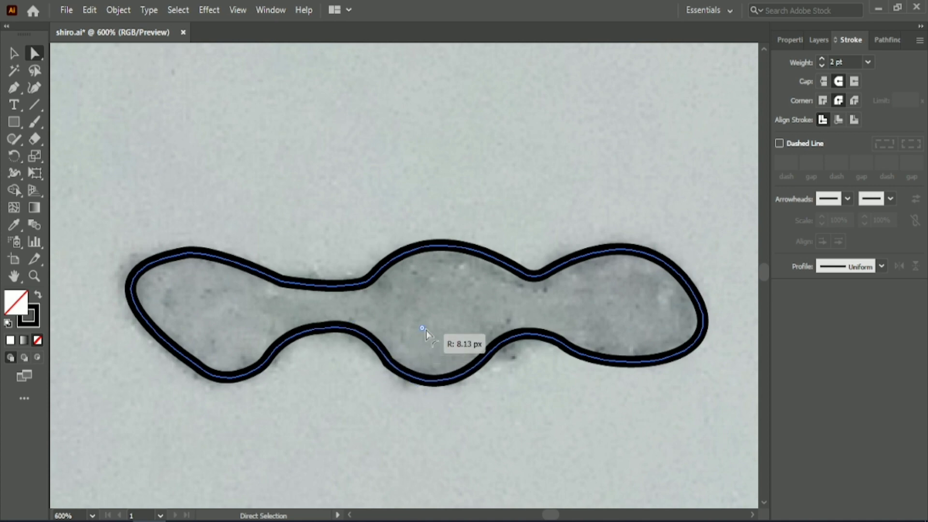
{"action": "left_click_drag", "start_coordinate": [426, 329], "coordinate": [436, 321]}
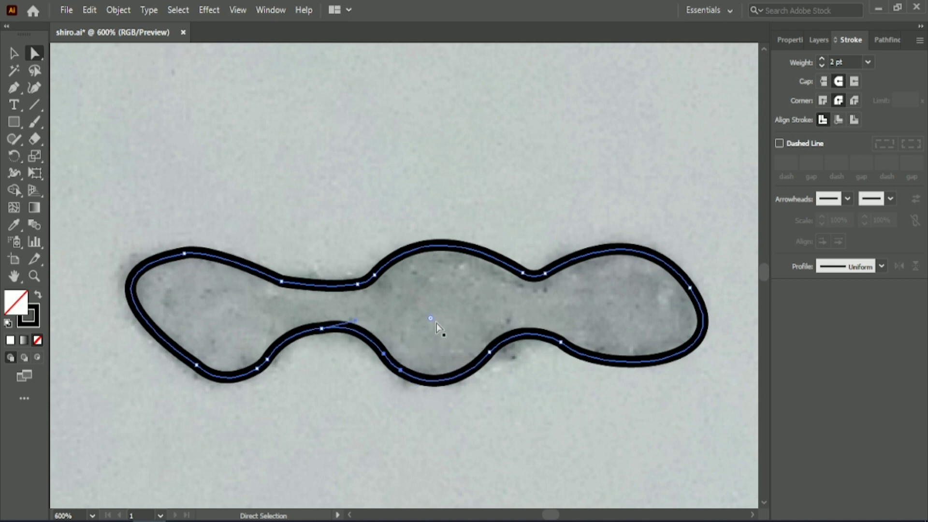
{"action": "left_click", "coordinate": [192, 255]}
{"action": "left_click", "coordinate": [298, 218]}
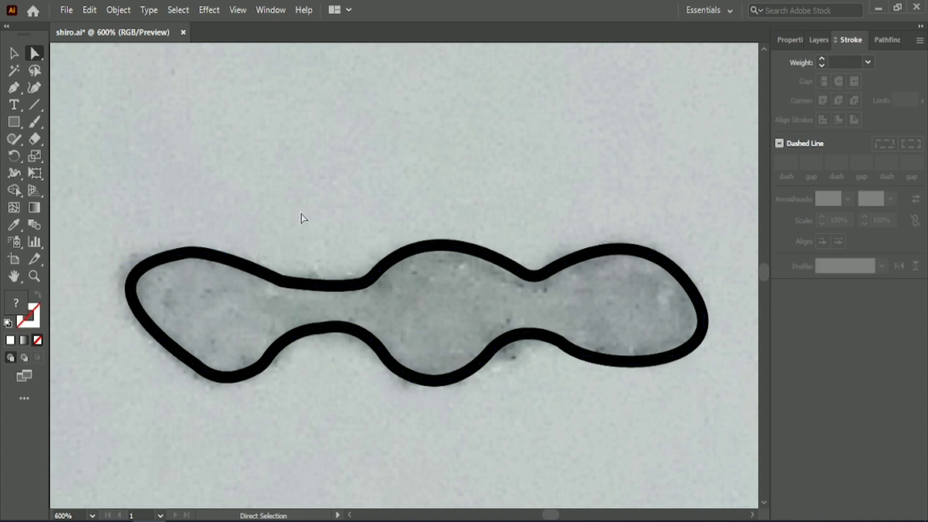
- Swap the mouth shape's fill and stroke so that it has a solid black fill and no stroke
{"action": "left_click", "coordinate": [131, 269]}
{"action": "key", "text": "shift+x"}
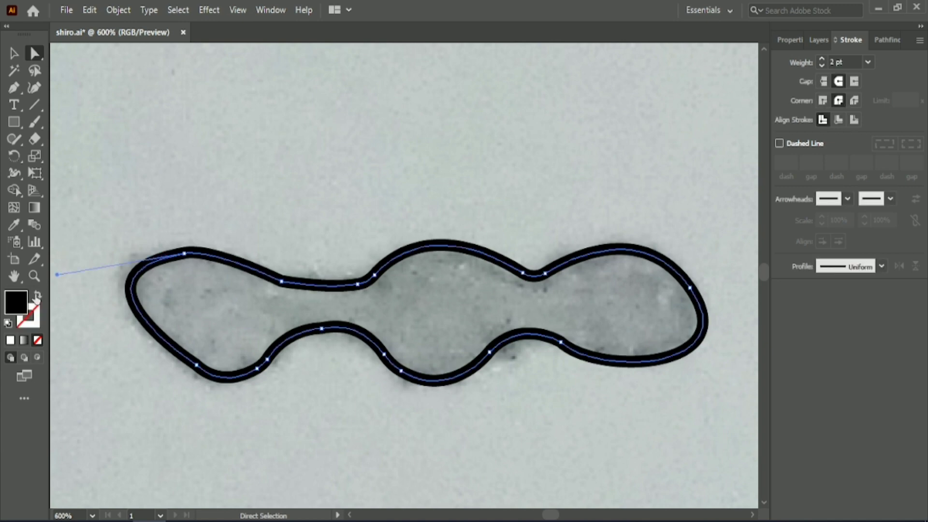
{"action": "left_click", "coordinate": [534, 159]}
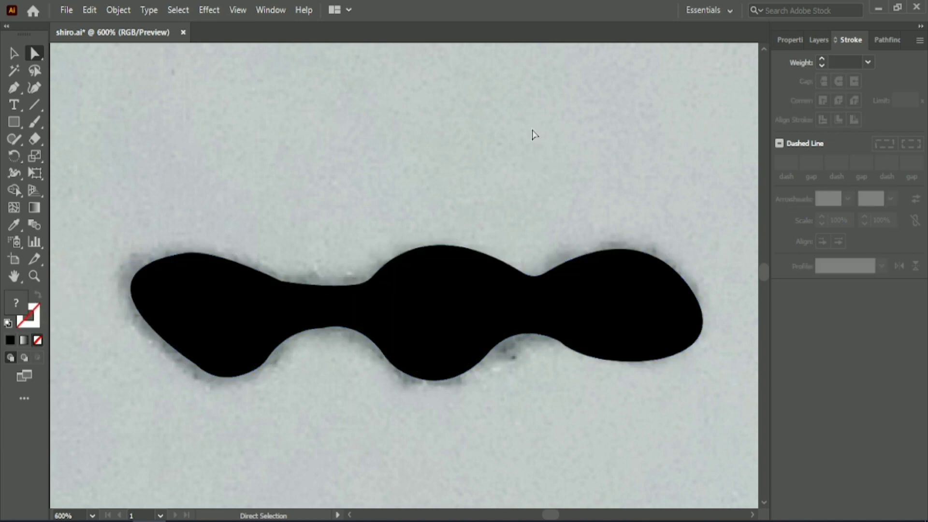
- Duplicate the left brow arch onto the sketched arch above the right eye
{"action": "scroll", "coordinate": [534, 135], "scroll_direction": "down", "scroll_amount": 3, "text": "alt"}
{"action": "scroll", "coordinate": [413, 239], "scroll_direction": "up", "scroll_amount": 3}
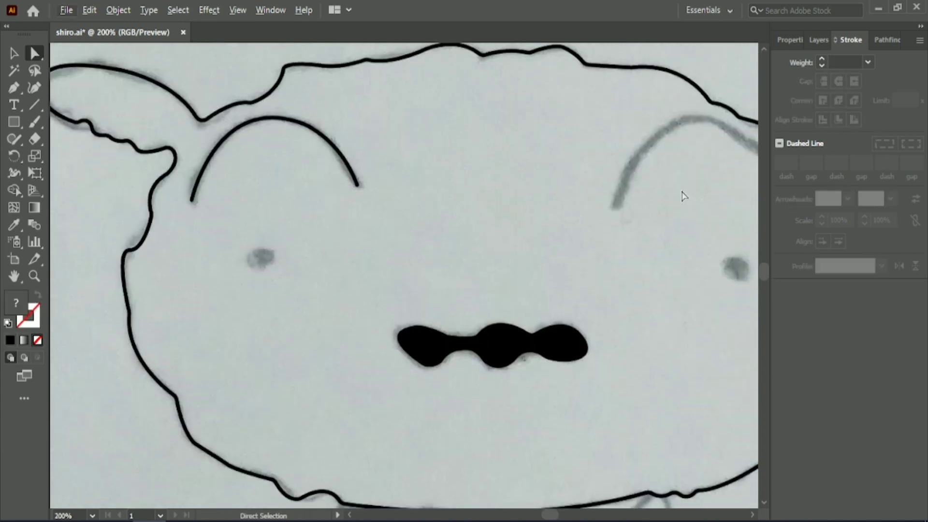
{"action": "scroll", "coordinate": [300, 160], "scroll_direction": "right", "scroll_amount": 3}
{"action": "left_click", "coordinate": [166, 116]}
{"action": "mouse_move", "coordinate": [166, 116]}
{"action": "left_mouse_down", "text": "alt"}
{"action": "mouse_move", "coordinate": [478, 179]}
{"action": "mouse_move", "coordinate": [598, 118]}
{"action": "left_mouse_up", "text": "alt"}
{"action": "left_click", "coordinate": [351, 218]}
- Draw a circle over the left eye dot with the Ellipse tool and give it a black fill without stroke
{"action": "left_click_drag", "start_coordinate": [14, 122], "coordinate": [92, 155]}
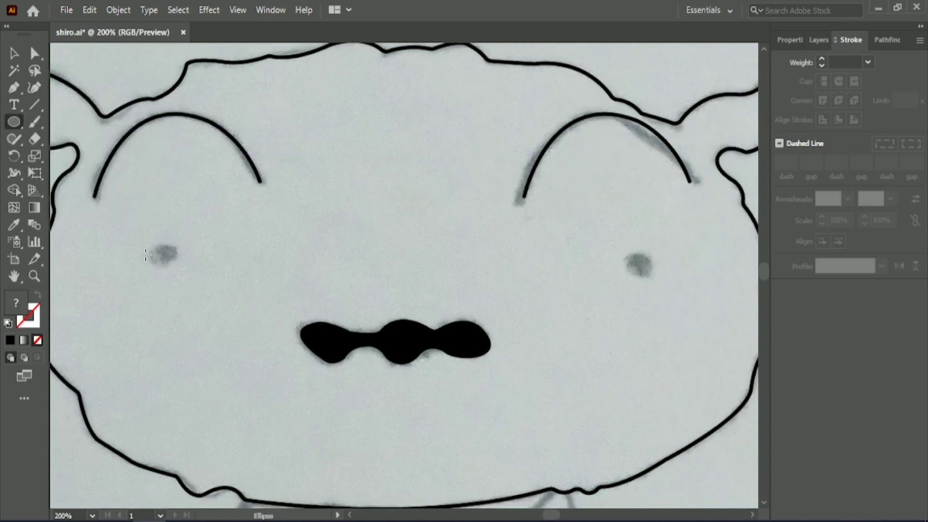
{"action": "left_click_drag", "start_coordinate": [145, 248], "coordinate": [165, 274]}
{"action": "left_click", "coordinate": [34, 311]}
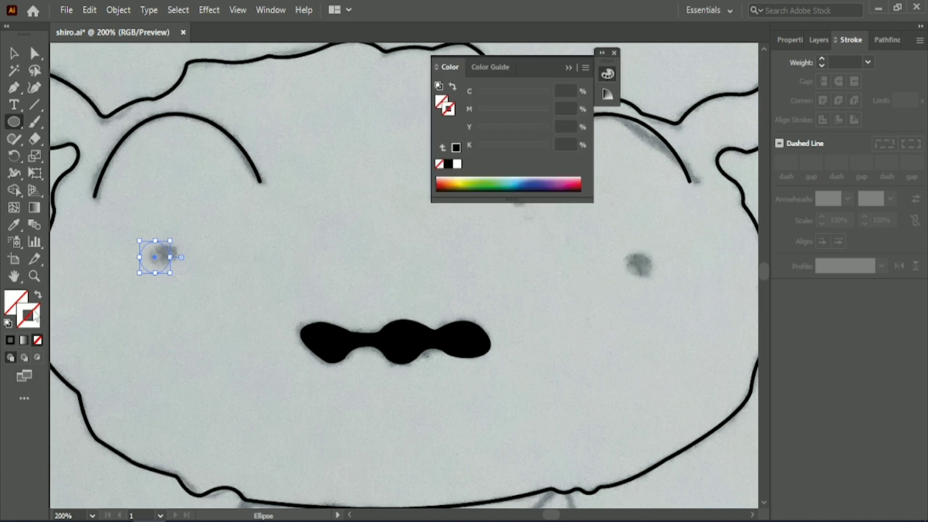
{"action": "left_click", "coordinate": [455, 149]}
{"action": "left_click", "coordinate": [614, 54]}
{"action": "left_click", "coordinate": [38, 293]}
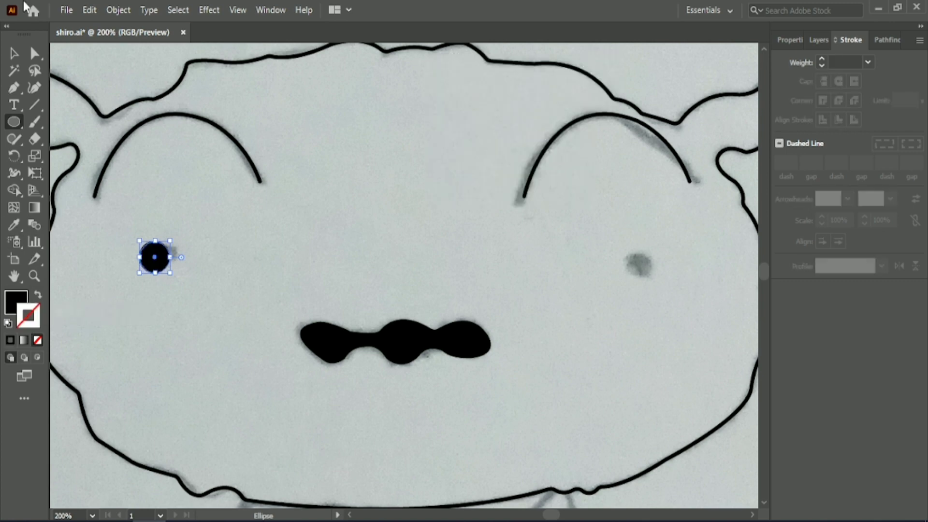
- Align the black circle with the sketched left eye and place a copy of it over the right eye
{"action": "left_click_drag", "start_coordinate": [151, 260], "coordinate": [168, 260]}
{"action": "left_click_drag", "start_coordinate": [411, 283], "coordinate": [636, 258]}
{"action": "left_click", "coordinate": [403, 240]}
- Start the body outline beneath the head, curve it down the left shoulder, and switch it from fill to black stroke
{"action": "scroll", "coordinate": [363, 215], "scroll_direction": "down", "scroll_amount": 10}
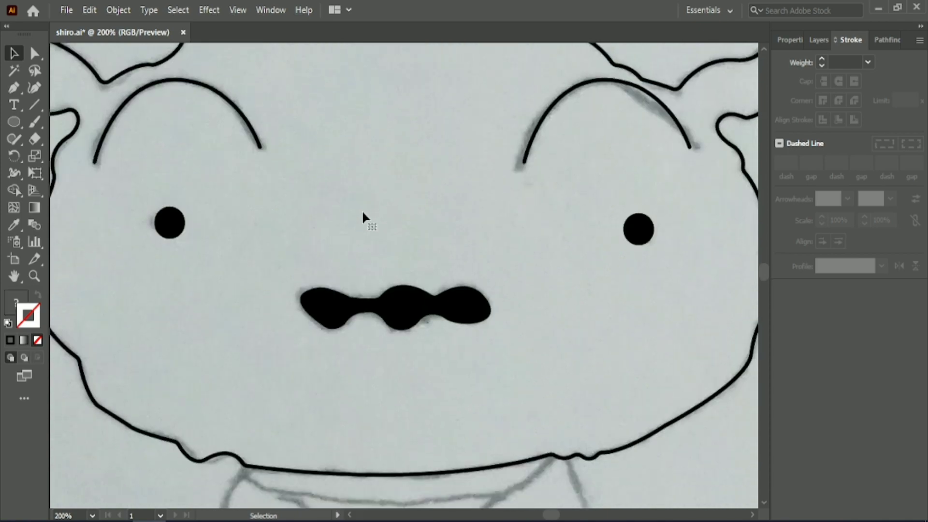
{"action": "scroll", "coordinate": [272, 220], "scroll_direction": "up", "scroll_amount": 1}
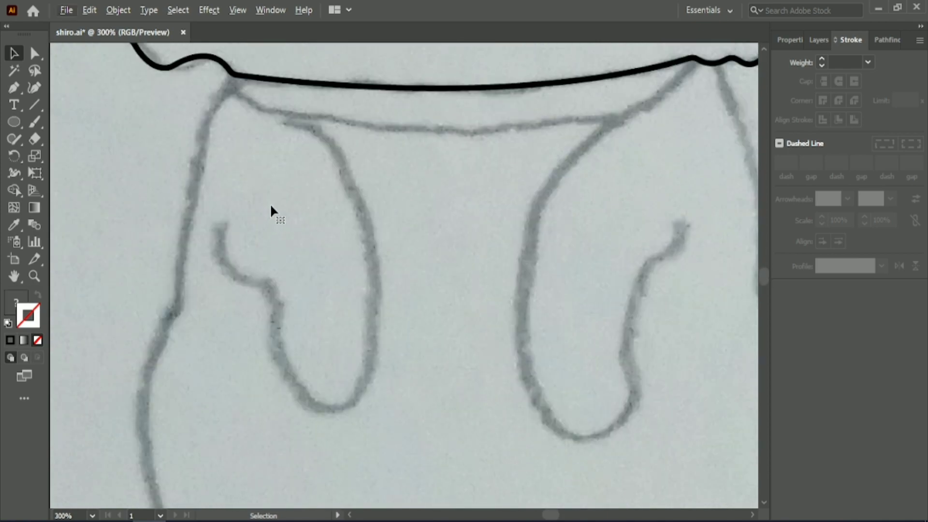
{"action": "key", "text": "p"}
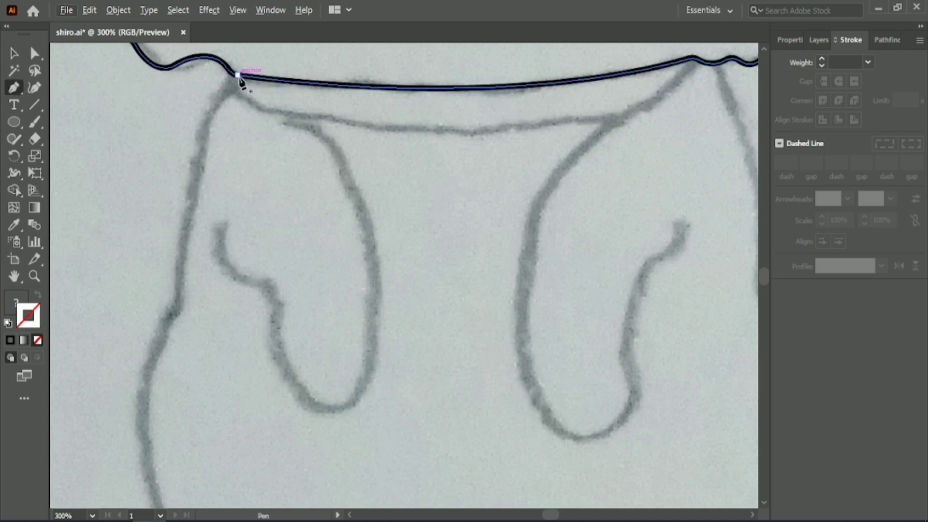
{"action": "left_click", "coordinate": [324, 63]}
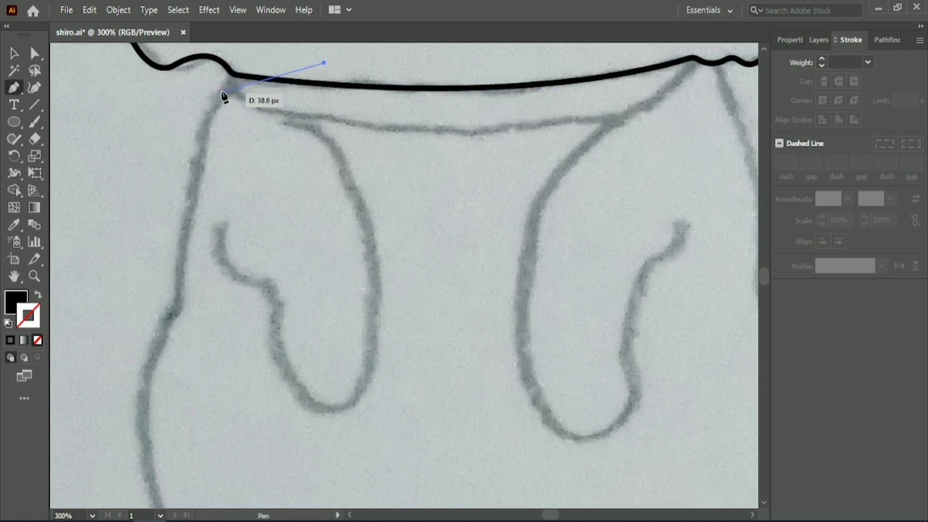
{"action": "left_click", "coordinate": [243, 71]}
{"action": "left_click_drag", "start_coordinate": [176, 304], "coordinate": [171, 486]}
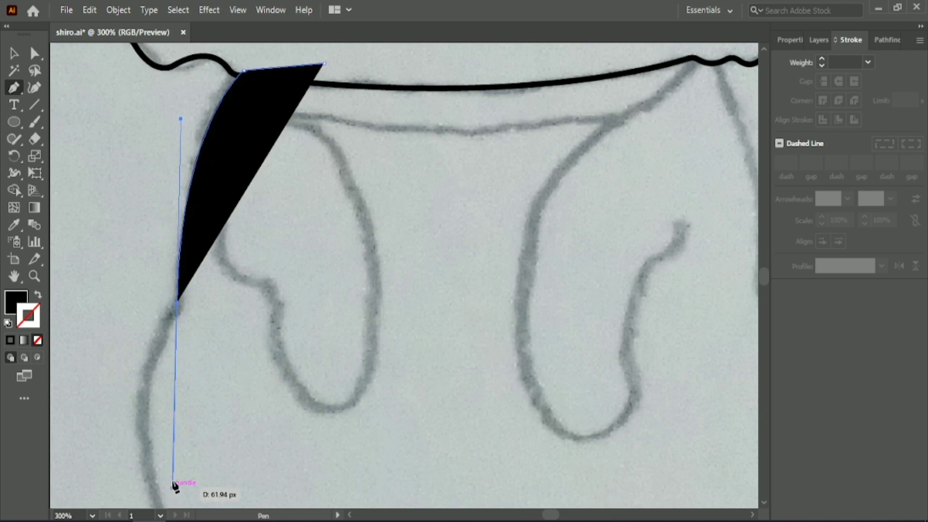
{"action": "left_click", "coordinate": [177, 303]}
{"action": "left_click", "coordinate": [37, 294]}
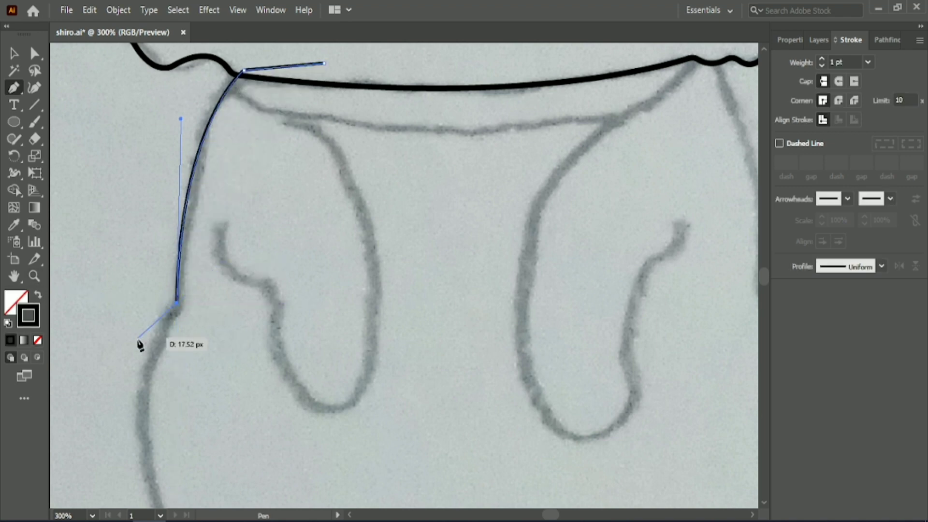
- Continue the body outline down the wavy left side of the torso with the Pen tool, following the sketched bulges
{"action": "scroll", "coordinate": [141, 363], "scroll_direction": "down", "scroll_amount": 4}
{"action": "scroll", "coordinate": [143, 379], "scroll_direction": "down", "scroll_amount": 1, "text": "alt"}
{"action": "left_click_drag", "start_coordinate": [156, 356], "coordinate": [182, 434]}
{"action": "left_click", "coordinate": [156, 357]}
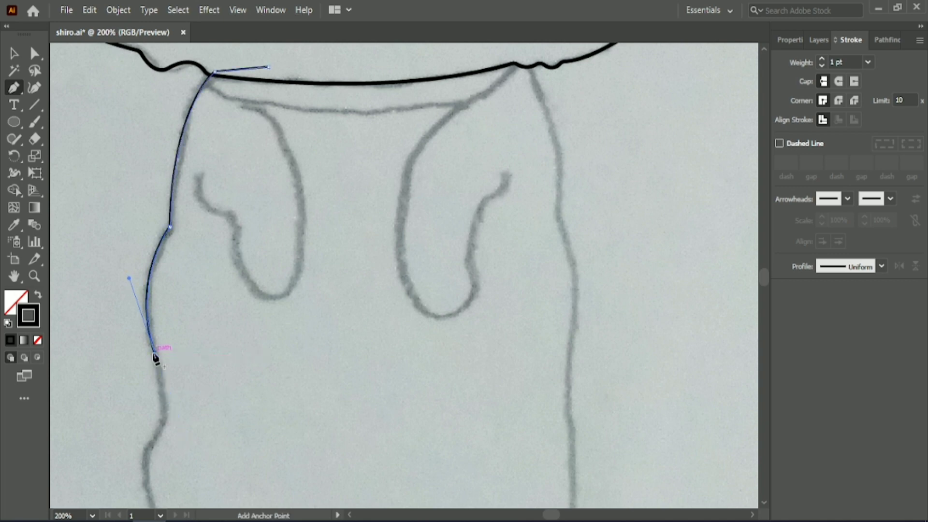
{"action": "scroll", "coordinate": [141, 355], "scroll_direction": "down", "scroll_amount": 3}
{"action": "left_click_drag", "start_coordinate": [153, 302], "coordinate": [193, 380]}
{"action": "left_click", "coordinate": [153, 303]}
{"action": "scroll", "coordinate": [159, 329], "scroll_direction": "down", "scroll_amount": 2}
{"action": "left_click", "coordinate": [162, 309]}
{"action": "scroll", "coordinate": [153, 329], "scroll_direction": "down", "scroll_amount": 2}
- Extend the body outline through the small waves along the lower left side to the start of the left leg
{"action": "scroll", "coordinate": [142, 320], "scroll_direction": "up", "scroll_amount": 2}
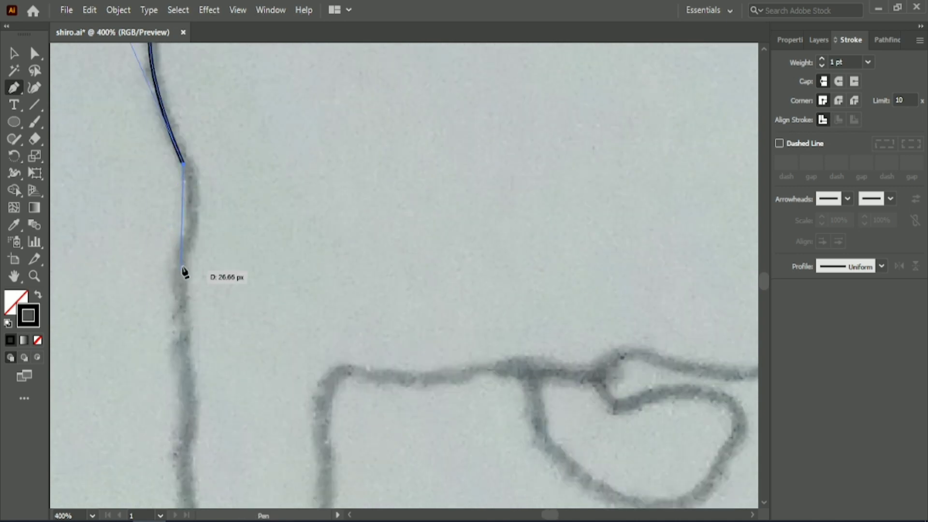
{"action": "left_click_drag", "start_coordinate": [184, 252], "coordinate": [165, 310]}
{"action": "scroll", "coordinate": [186, 256], "scroll_direction": "down", "scroll_amount": 2}
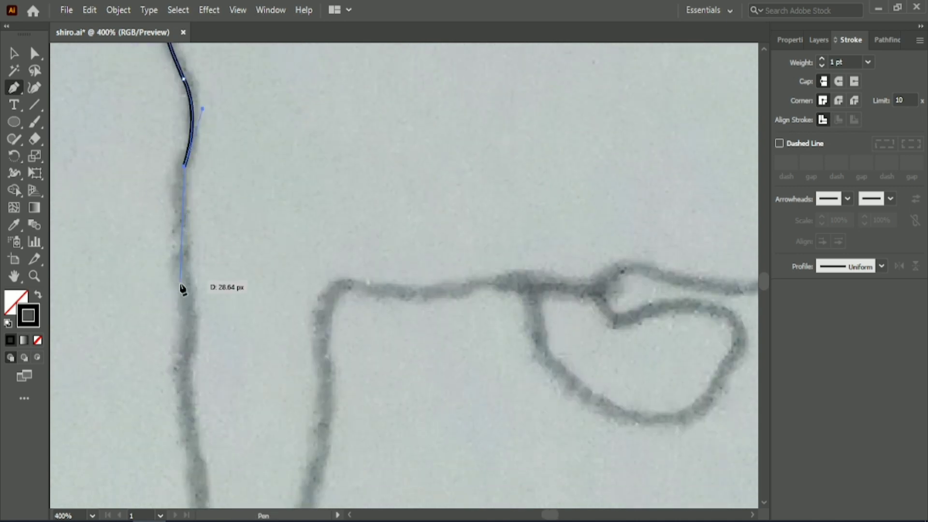
{"action": "mouse_move", "coordinate": [189, 274]}
{"action": "left_mouse_down"}
{"action": "mouse_move", "coordinate": [206, 314]}
{"action": "mouse_move", "coordinate": [172, 323]}
{"action": "mouse_move", "coordinate": [169, 334]}
{"action": "left_mouse_up"}
{"action": "scroll", "coordinate": [191, 277], "scroll_direction": "down", "scroll_amount": 2}
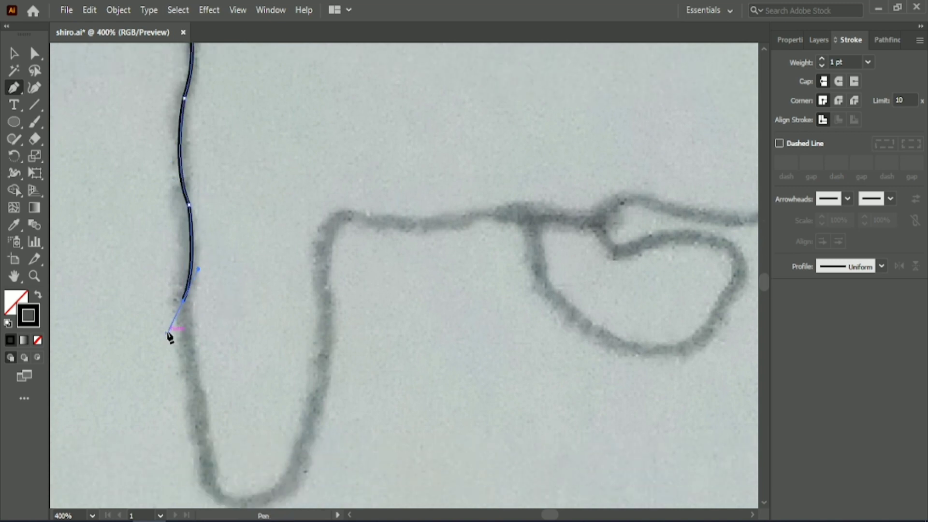
{"action": "scroll", "coordinate": [184, 305], "scroll_direction": "down", "scroll_amount": 2}
- Trace the left leg down its outer edge, around the rounded foot and up its inner edge
{"action": "mouse_move", "coordinate": [218, 409]}
{"action": "left_mouse_down"}
{"action": "mouse_move", "coordinate": [250, 441]}
{"action": "mouse_move", "coordinate": [239, 439]}
{"action": "left_mouse_up"}
{"action": "left_click", "coordinate": [218, 409]}
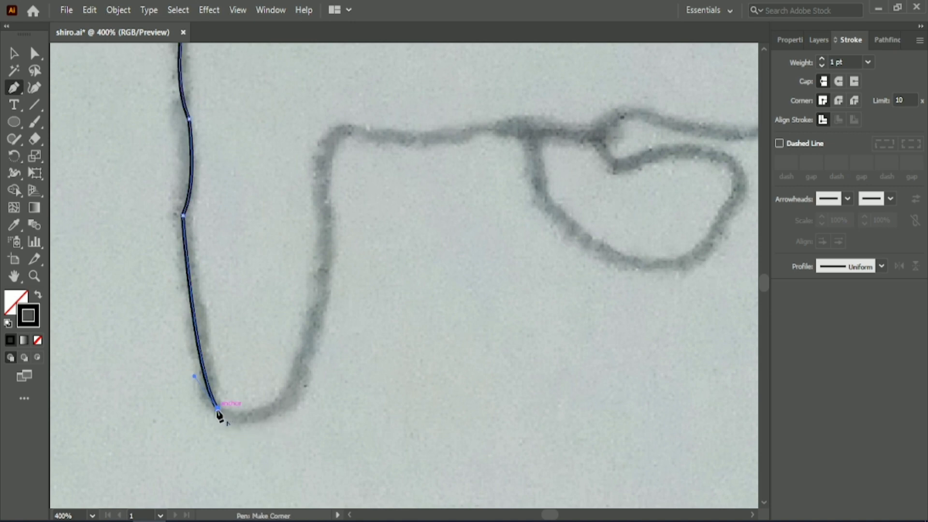
{"action": "left_click_drag", "start_coordinate": [299, 385], "coordinate": [330, 329]}
{"action": "left_click", "coordinate": [298, 385]}
{"action": "left_click_drag", "start_coordinate": [321, 194], "coordinate": [305, 131]}
{"action": "left_click", "coordinate": [321, 195]}
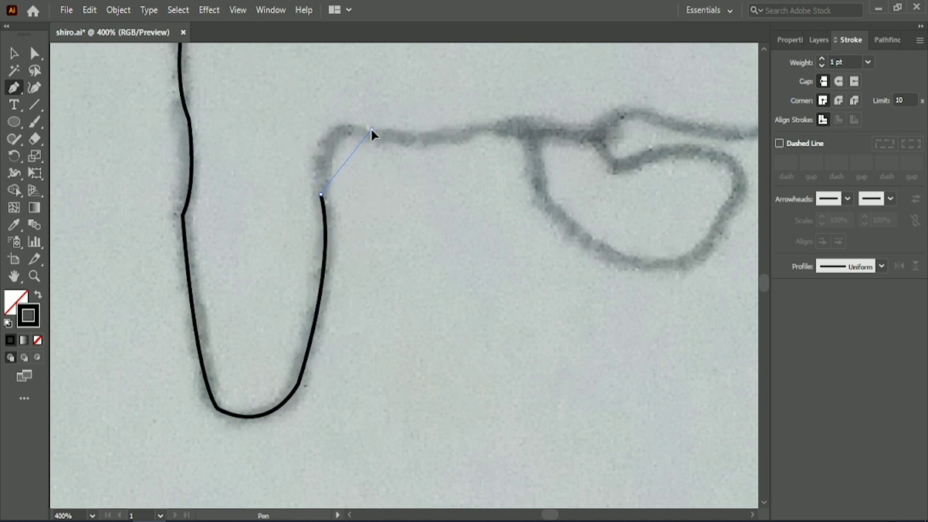
- Round the top of the left leg's inner edge and trace the underside of the body to the tail junction
{"action": "left_click_drag", "start_coordinate": [438, 135], "coordinate": [438, 136]}
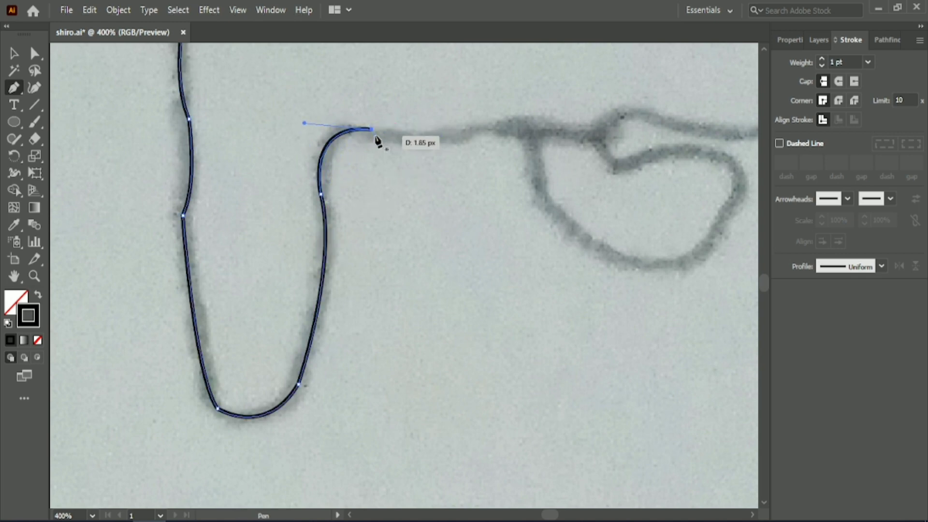
{"action": "left_click", "coordinate": [372, 132]}
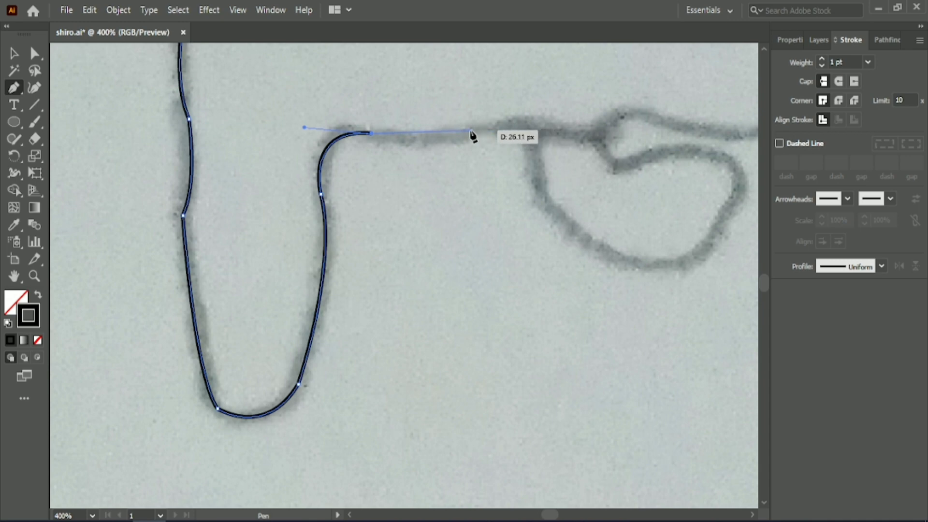
{"action": "left_click_drag", "start_coordinate": [470, 130], "coordinate": [510, 115]}
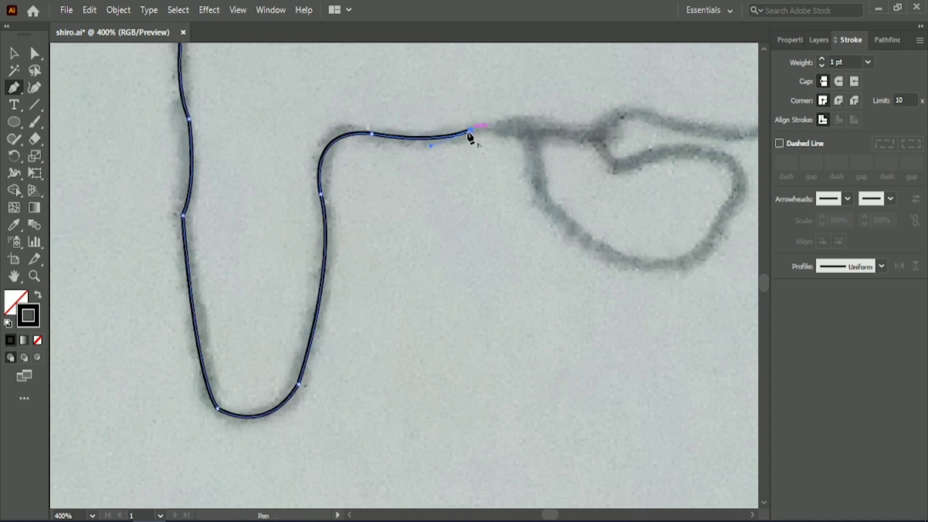
{"action": "key", "text": "Escape"}
{"action": "left_click_drag", "start_coordinate": [556, 136], "coordinate": [390, 177]}
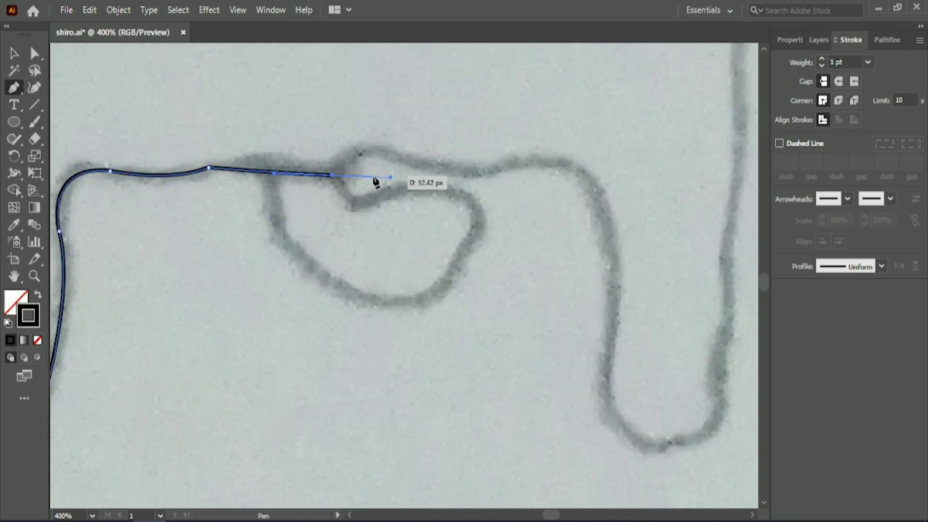
{"action": "left_click", "coordinate": [330, 176]}
- Curve the outline over the small bump at the tail and along the underside toward the right leg
{"action": "left_click_drag", "start_coordinate": [428, 164], "coordinate": [453, 183]}
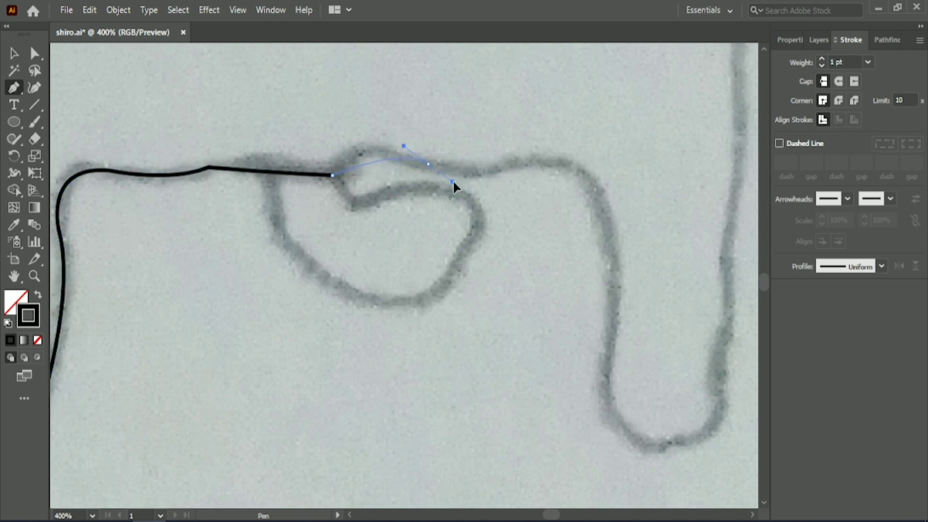
{"action": "left_click", "coordinate": [428, 165]}
{"action": "left_click_drag", "start_coordinate": [516, 161], "coordinate": [565, 141]}
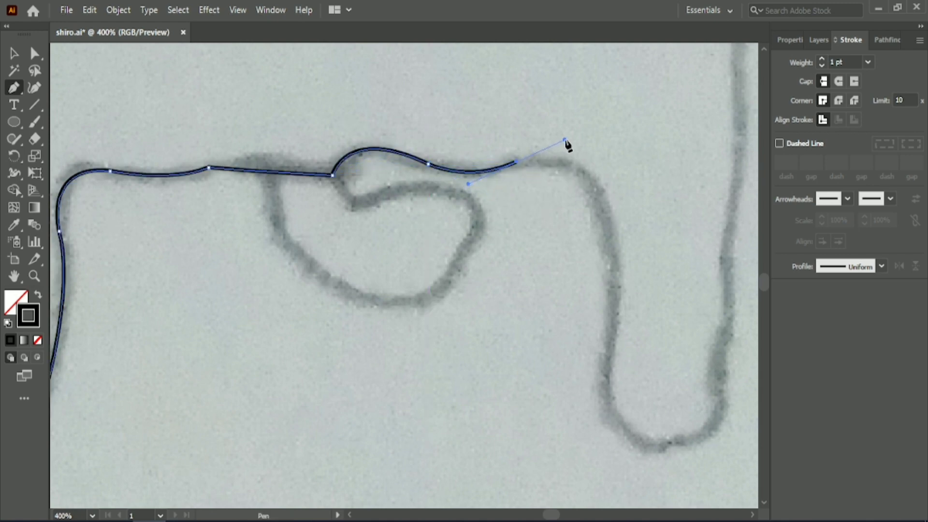
{"action": "left_click", "coordinate": [516, 162]}
- Trace the right leg down its inner edge, around the rounded foot and up its outer edge
{"action": "left_click_drag", "start_coordinate": [602, 198], "coordinate": [594, 333]}
{"action": "scroll", "coordinate": [602, 208], "scroll_direction": "down", "scroll_amount": 3}
{"action": "left_click", "coordinate": [611, 250]}
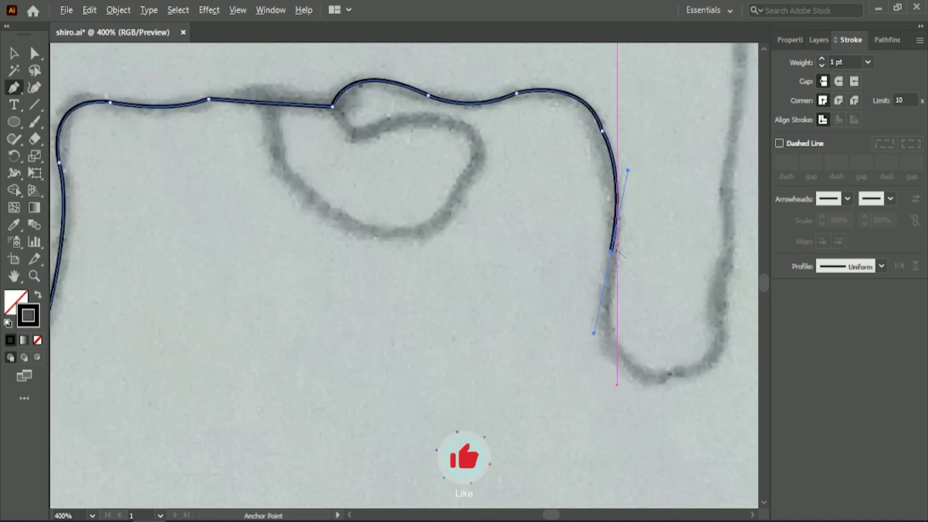
{"action": "left_click_drag", "start_coordinate": [629, 363], "coordinate": [697, 358]}
{"action": "left_click", "coordinate": [628, 363]}
{"action": "left_click", "coordinate": [676, 375]}
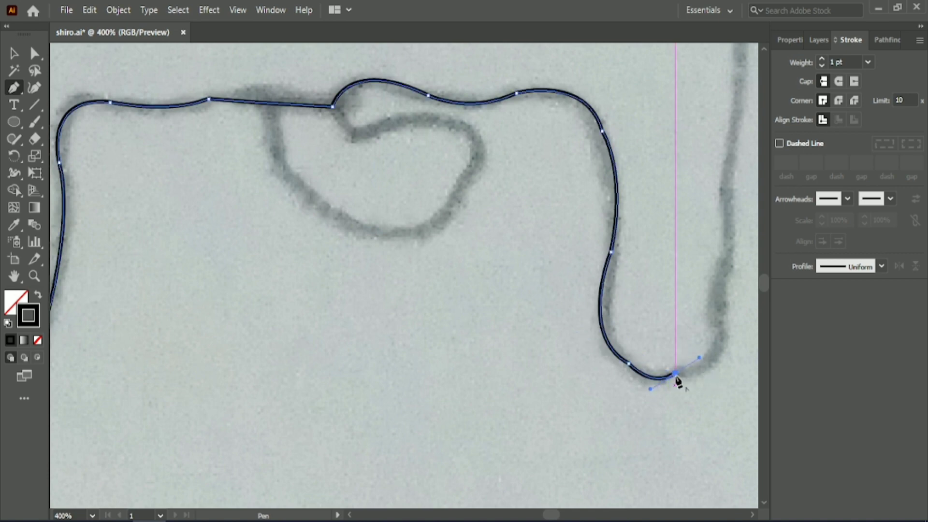
{"action": "left_click_drag", "start_coordinate": [732, 245], "coordinate": [503, 63]}
{"action": "left_click", "coordinate": [512, 232]}
- Carry the body outline up the right side of the torso along the sketch to the upper body
{"action": "scroll", "coordinate": [512, 229], "scroll_direction": "up", "scroll_amount": 2}
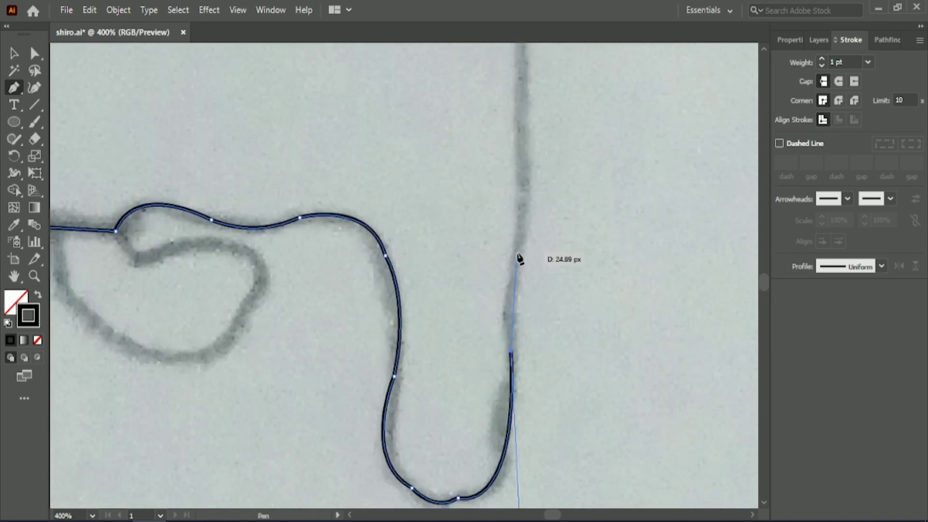
{"action": "left_click_drag", "start_coordinate": [517, 258], "coordinate": [529, 226]}
{"action": "left_click", "coordinate": [517, 257]}
{"action": "scroll", "coordinate": [518, 254], "scroll_direction": "up", "scroll_amount": 1}
{"action": "scroll", "coordinate": [519, 257], "scroll_direction": "down", "scroll_amount": 4}
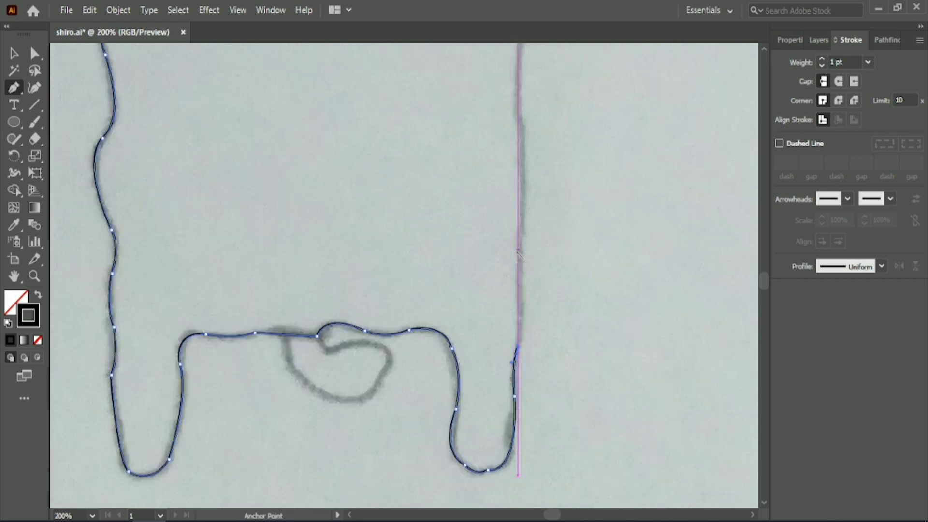
{"action": "left_click", "coordinate": [515, 180]}
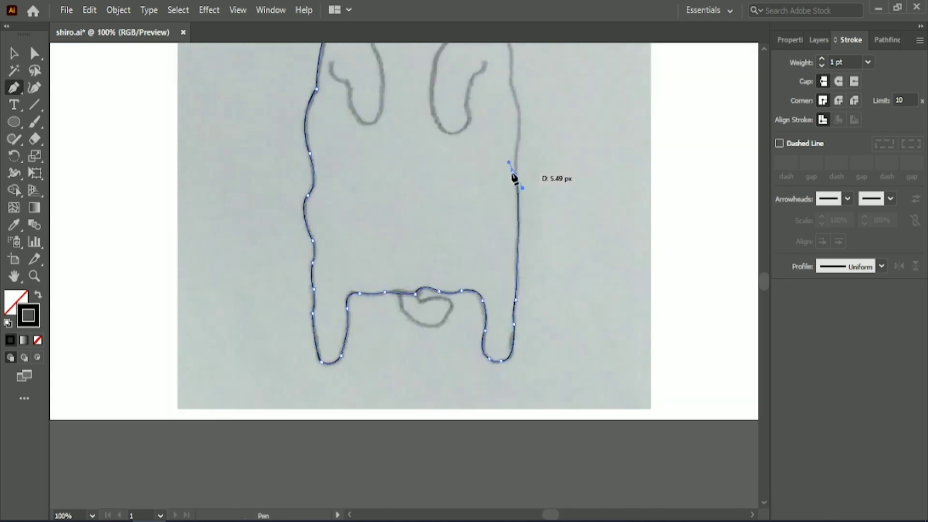
{"action": "scroll", "coordinate": [516, 178], "scroll_direction": "up", "scroll_amount": 1}
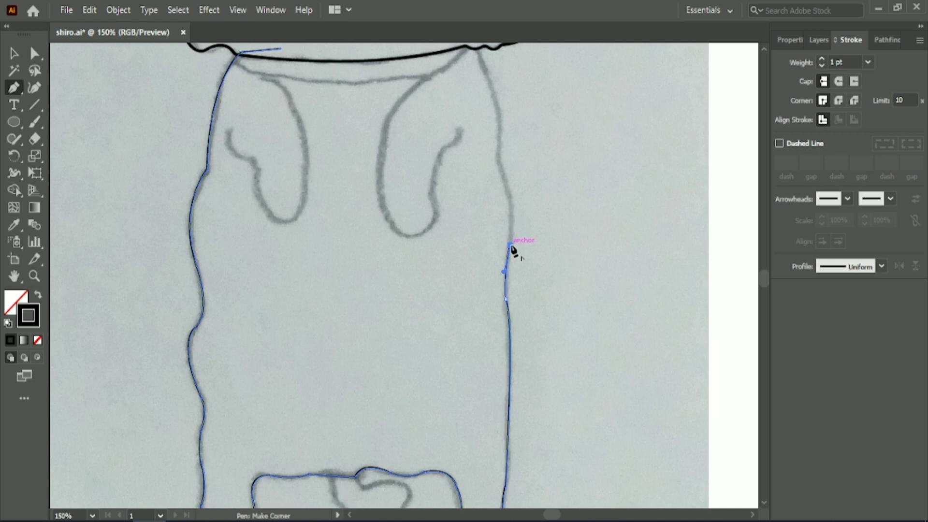
{"action": "left_click", "coordinate": [498, 160]}
{"action": "scroll", "coordinate": [497, 151], "scroll_direction": "up", "scroll_amount": 3}
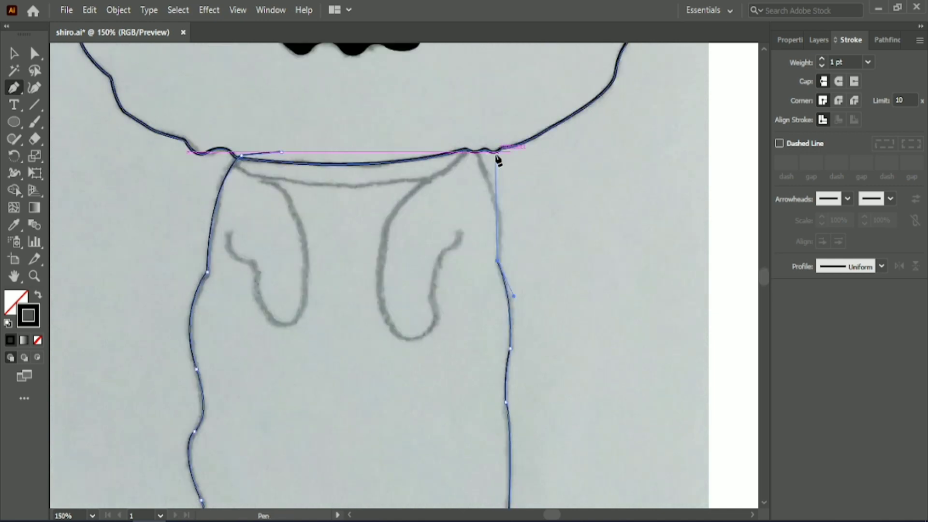
- Bring the right side up to the head and close the body path with straight segments overlapping the head
{"action": "left_click_drag", "start_coordinate": [480, 160], "coordinate": [459, 140]}
{"action": "left_click_drag", "start_coordinate": [453, 108], "coordinate": [455, 104]}
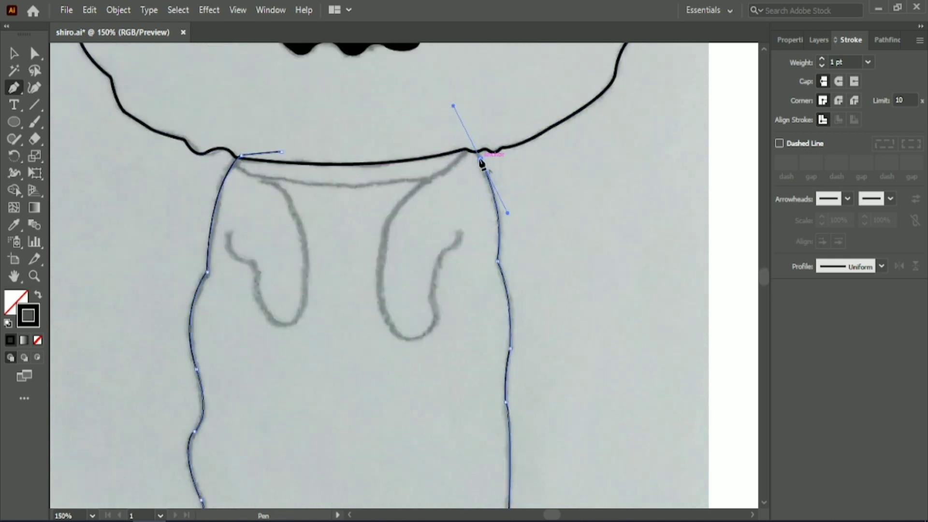
{"action": "left_click", "coordinate": [443, 119]}
{"action": "left_click", "coordinate": [241, 155]}
{"action": "scroll", "coordinate": [145, 211], "scroll_direction": "up", "scroll_amount": 1}
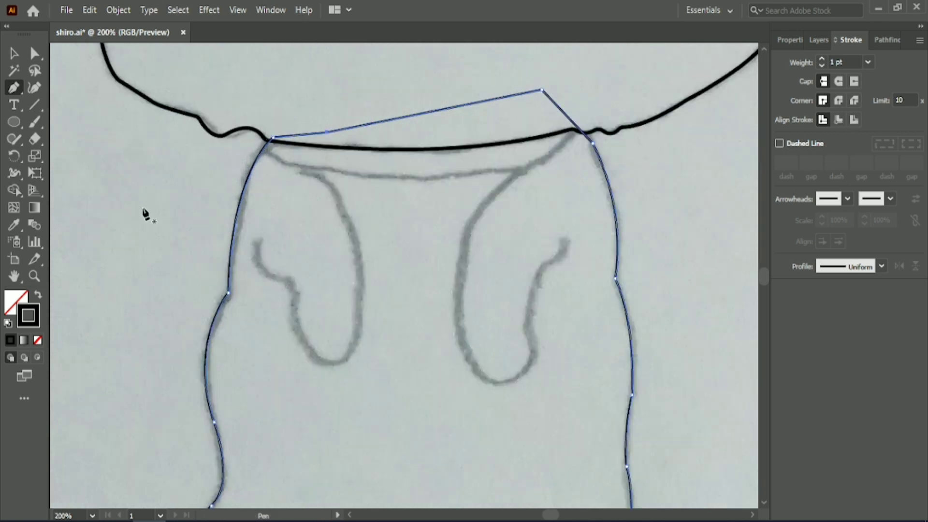
- Draw the collar's lower curve as a new path from the left shoulder to the top of the right arm
{"action": "scroll", "coordinate": [538, 149], "scroll_direction": "up", "scroll_amount": 1}
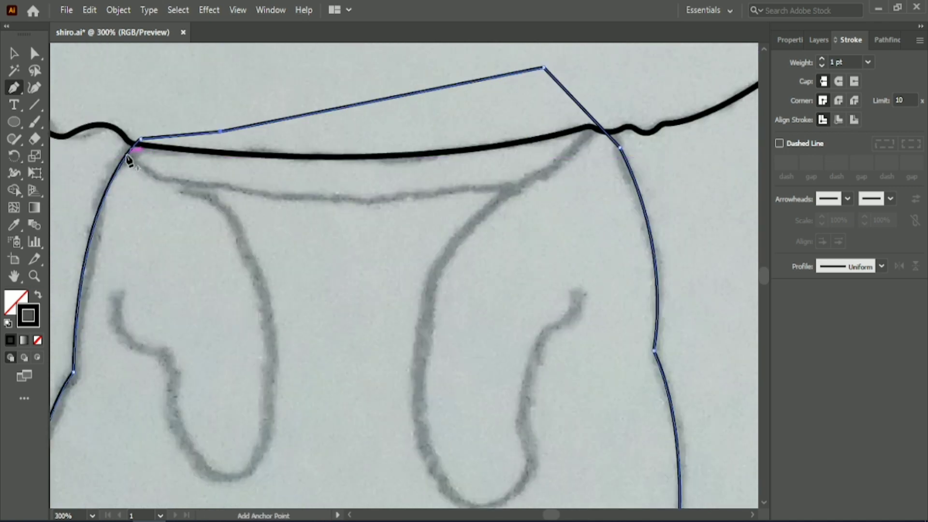
{"action": "left_click", "coordinate": [127, 154]}
{"action": "left_click", "coordinate": [131, 158]}
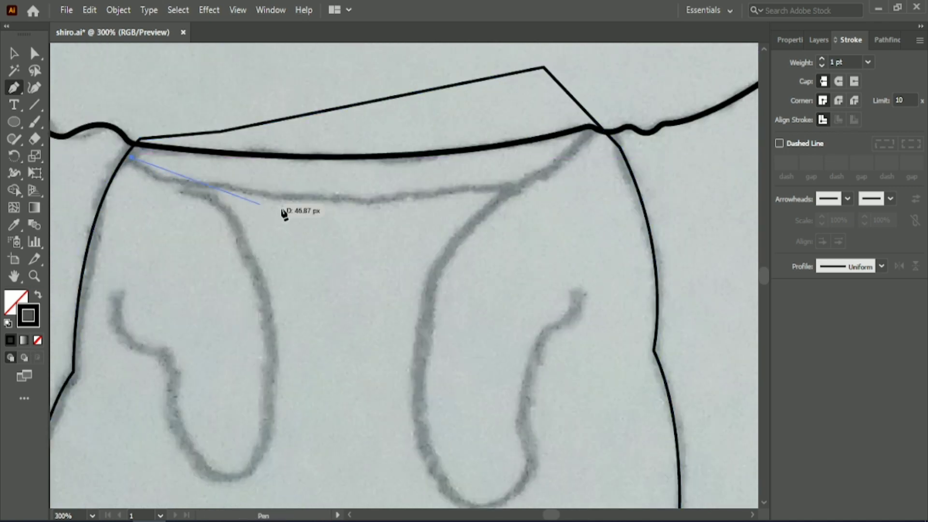
{"action": "left_click_drag", "start_coordinate": [315, 196], "coordinate": [543, 176]}
{"action": "left_click", "coordinate": [316, 197]}
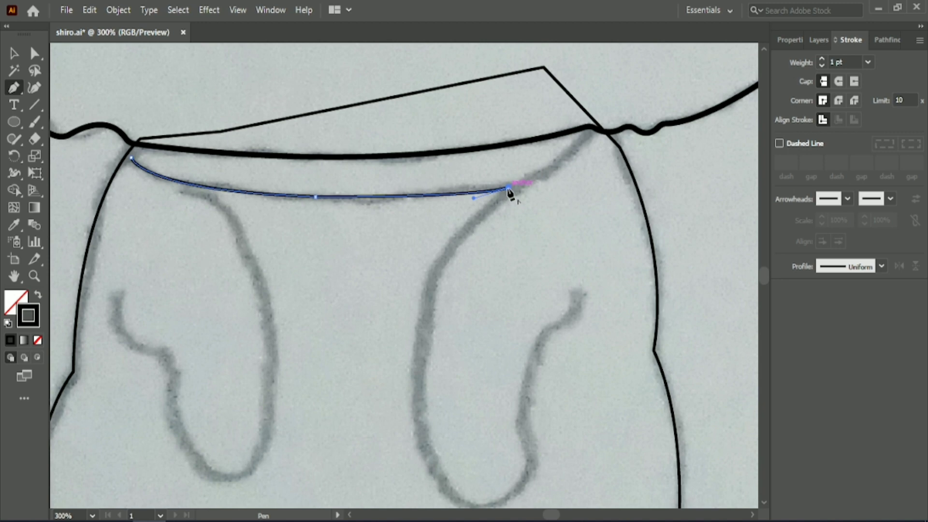
{"action": "left_click", "coordinate": [509, 187]}
- Close the collar shape with straight segments past the right shoulder, over the head and back to the left shoulder
{"action": "left_click", "coordinate": [703, 171]}
{"action": "left_click", "coordinate": [639, 79]}
{"action": "left_click", "coordinate": [380, 63]}
{"action": "left_click", "coordinate": [148, 88]}
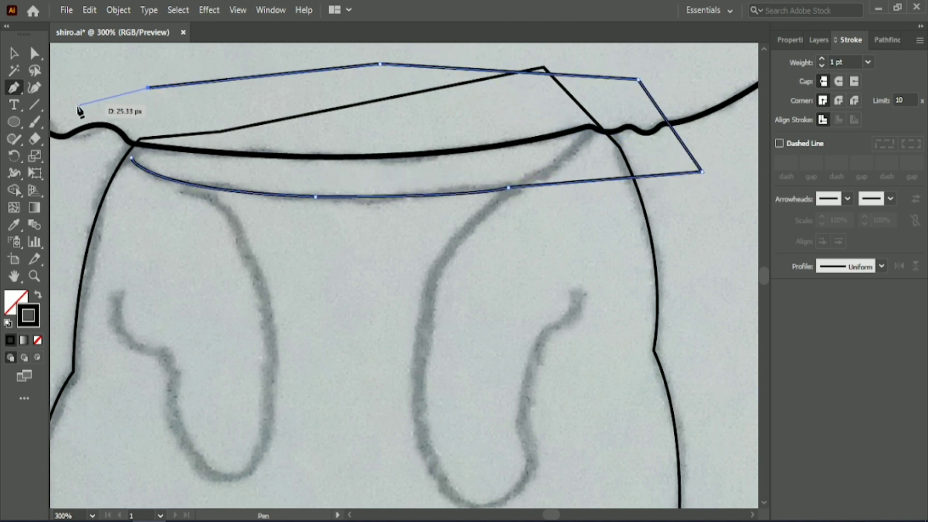
{"action": "left_click", "coordinate": [100, 106]}
{"action": "left_click", "coordinate": [106, 151]}
{"action": "left_click", "coordinate": [117, 144]}
{"action": "left_click", "coordinate": [131, 158]}
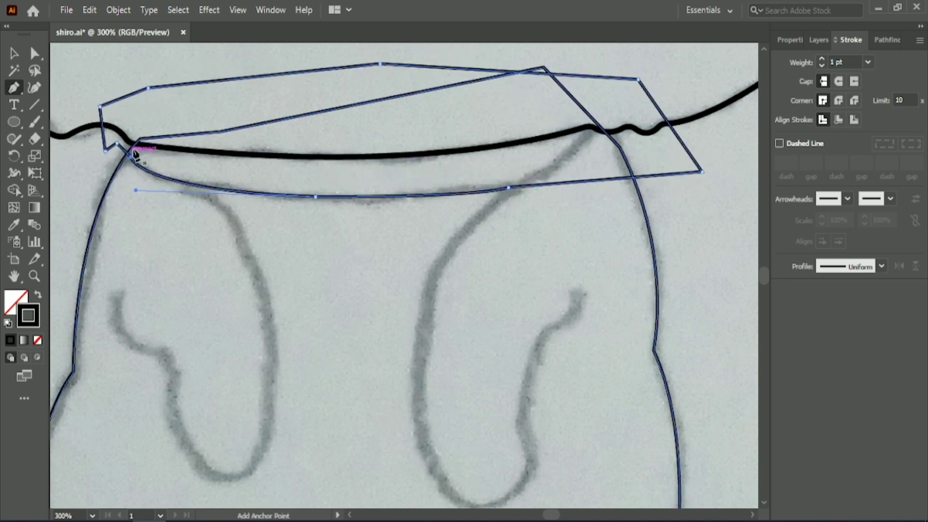
{"action": "left_click", "coordinate": [134, 151]}
- Trace the left arm as a new path from its short hooked end down the outer edge and around the paw
{"action": "scroll", "coordinate": [199, 184], "scroll_direction": "down", "scroll_amount": 3}
{"action": "left_click", "coordinate": [114, 178]}
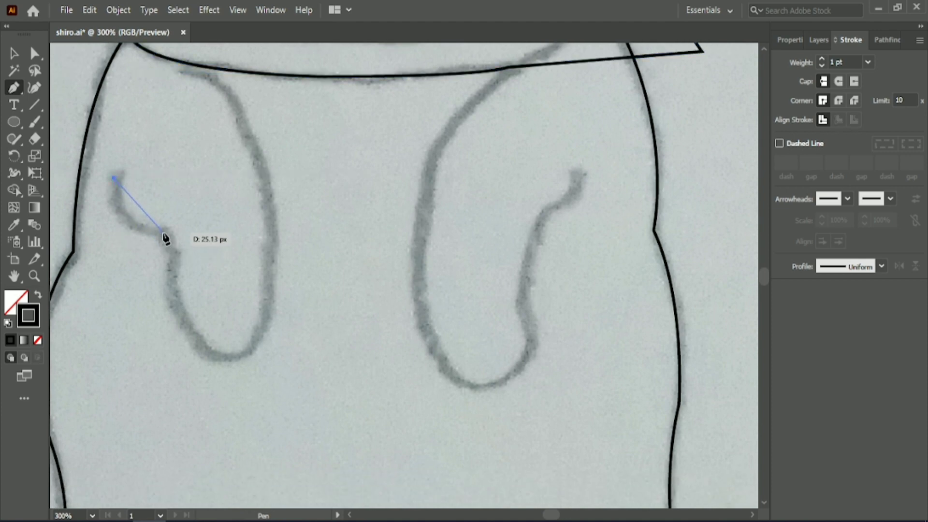
{"action": "left_click_drag", "start_coordinate": [227, 230], "coordinate": [221, 221]}
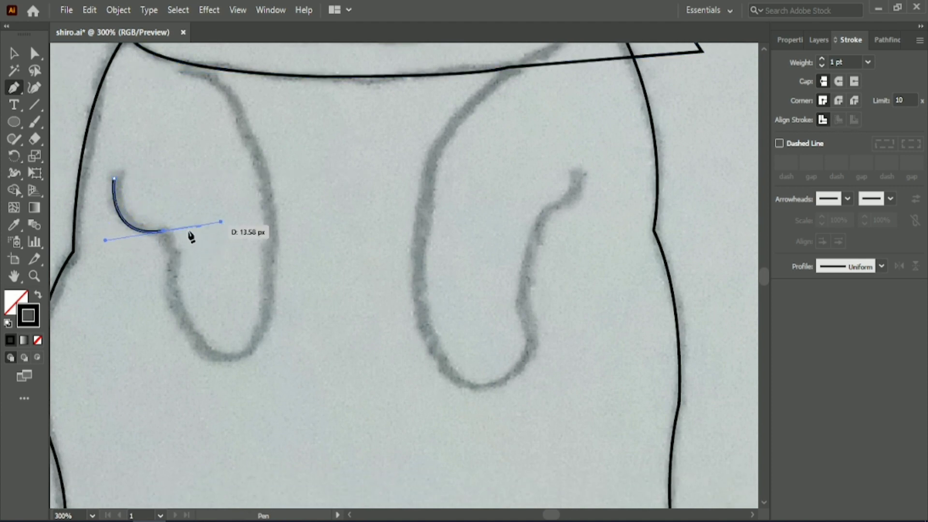
{"action": "left_click", "coordinate": [163, 233]}
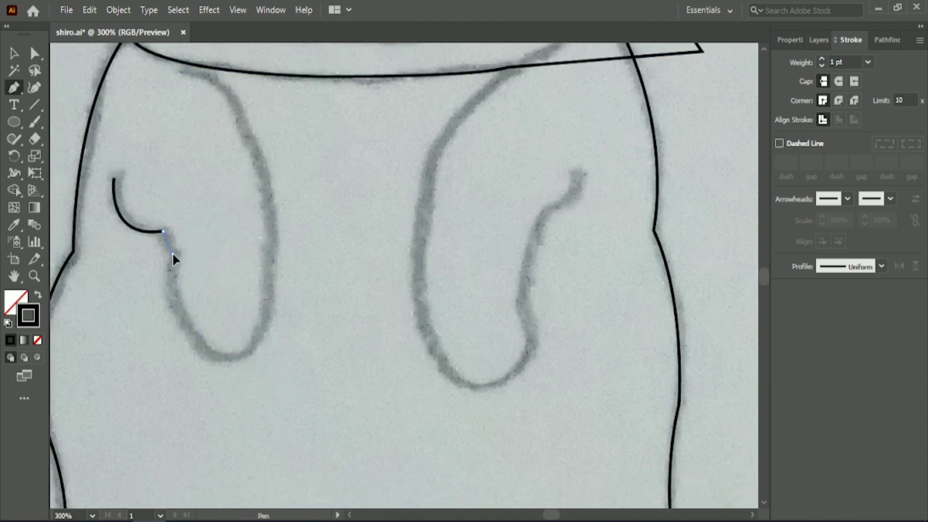
{"action": "left_click_drag", "start_coordinate": [172, 253], "coordinate": [174, 273]}
{"action": "left_click_drag", "start_coordinate": [194, 334], "coordinate": [229, 357]}
{"action": "left_click", "coordinate": [194, 333]}
{"action": "left_click_drag", "start_coordinate": [287, 317], "coordinate": [287, 315]}
{"action": "left_click", "coordinate": [250, 348]}
- Continue the left arm up its inner edge to just below the collar and end the open path
{"action": "left_click_drag", "start_coordinate": [271, 236], "coordinate": [271, 202]}
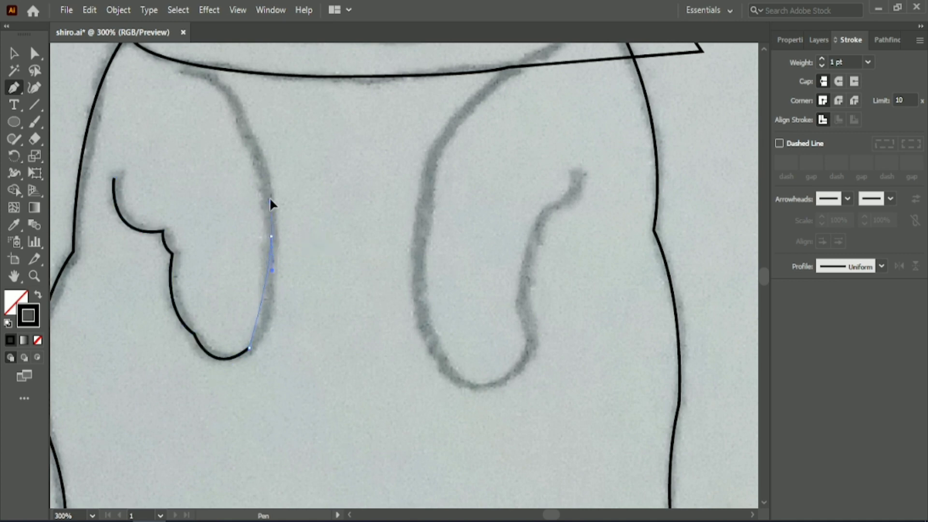
{"action": "left_click_drag", "start_coordinate": [267, 154], "coordinate": [132, 113]}
{"action": "left_click", "coordinate": [271, 237]}
{"action": "scroll", "coordinate": [271, 237], "scroll_direction": "up", "scroll_amount": 2}
{"action": "left_click", "coordinate": [239, 167]}
{"action": "left_click", "coordinate": [183, 123]}
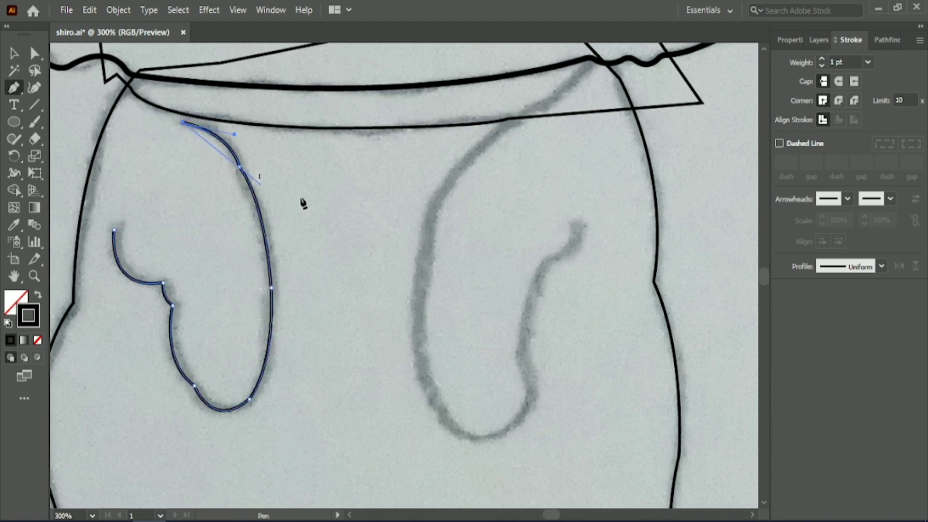
{"action": "key", "text": "Escape"}
- Trace the right arm as a new path from its short hooked end down the outer edge to the paw
{"action": "mouse_move", "coordinate": [573, 225]}
{"action": "left_mouse_down"}
{"action": "mouse_move", "coordinate": [569, 257]}
{"action": "mouse_move", "coordinate": [499, 278]}
{"action": "left_mouse_up"}
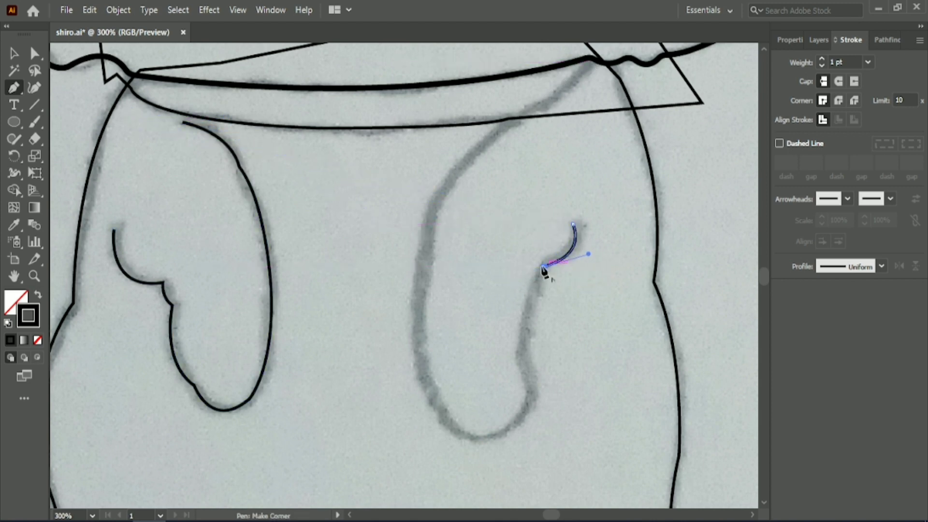
{"action": "left_click", "coordinate": [544, 268]}
{"action": "left_click_drag", "start_coordinate": [531, 391], "coordinate": [531, 387]}
{"action": "left_click", "coordinate": [526, 359]}
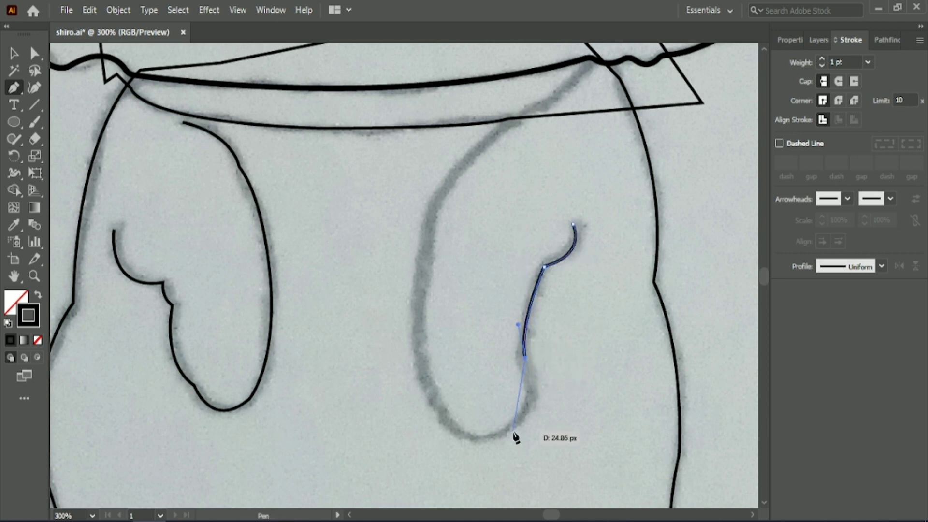
{"action": "left_click", "coordinate": [511, 428]}
{"action": "left_click_drag", "start_coordinate": [482, 447], "coordinate": [479, 434]}
- Continue the right arm around the paw, up its inner edge and past the collar, ending the open path above the right shoulder
{"action": "left_click_drag", "start_coordinate": [428, 391], "coordinate": [403, 306]}
{"action": "left_click", "coordinate": [428, 391]}
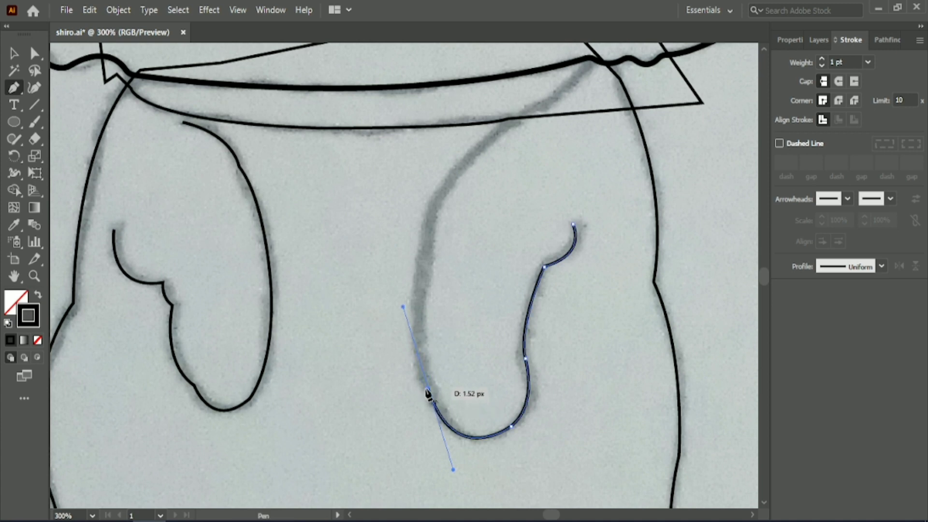
{"action": "mouse_move", "coordinate": [443, 186]}
{"action": "left_mouse_down"}
{"action": "mouse_move", "coordinate": [456, 181]}
{"action": "mouse_move", "coordinate": [442, 197]}
{"action": "mouse_move", "coordinate": [484, 138]}
{"action": "mouse_move", "coordinate": [478, 123]}
{"action": "left_mouse_up"}
{"action": "left_click", "coordinate": [442, 188]}
{"action": "scroll", "coordinate": [442, 189], "scroll_direction": "up", "scroll_amount": 3}
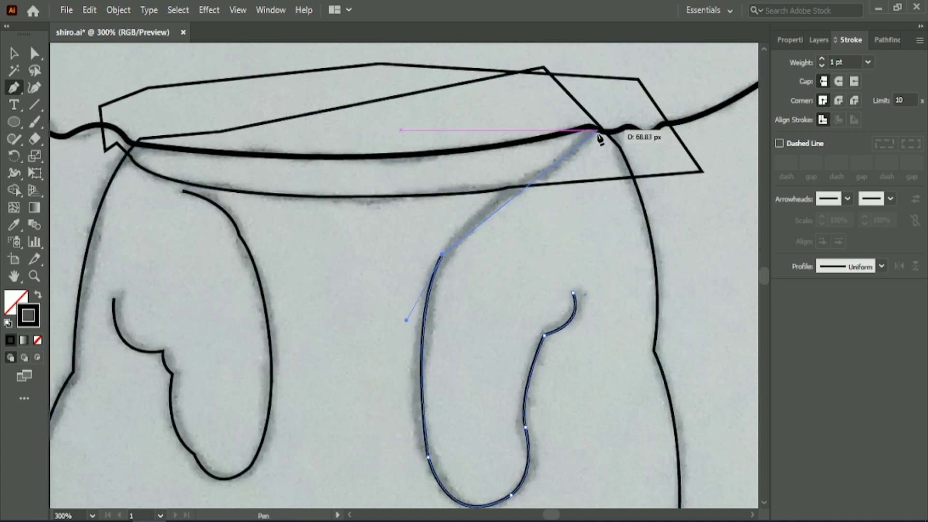
{"action": "left_click_drag", "start_coordinate": [595, 128], "coordinate": [650, 95]}
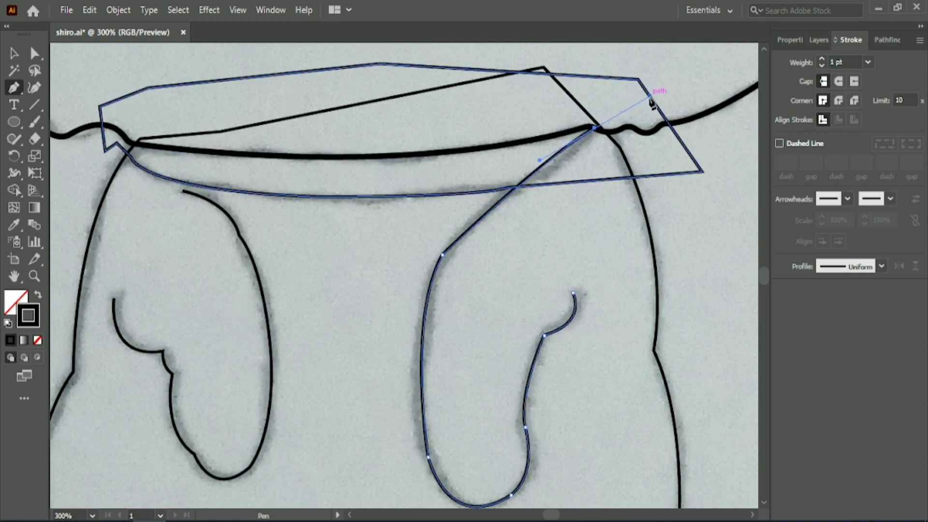
{"action": "left_click", "coordinate": [595, 129]}
{"action": "left_click", "coordinate": [677, 86]}
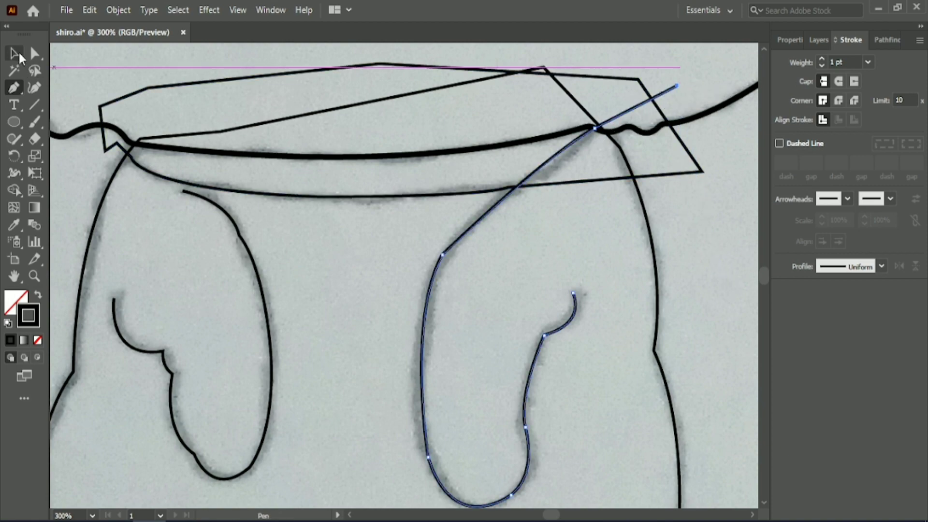
{"action": "left_click", "coordinate": [14, 54]}
{"action": "left_click_drag", "start_coordinate": [66, 160], "coordinate": [236, 249]}
{"action": "key", "text": "ctrl+z"}
- Trace the tail as a closed path overlapping the body's lower edge between the legs, with a 1 pt black stroke
{"action": "scroll", "coordinate": [178, 217], "scroll_direction": "down", "scroll_amount": 18}
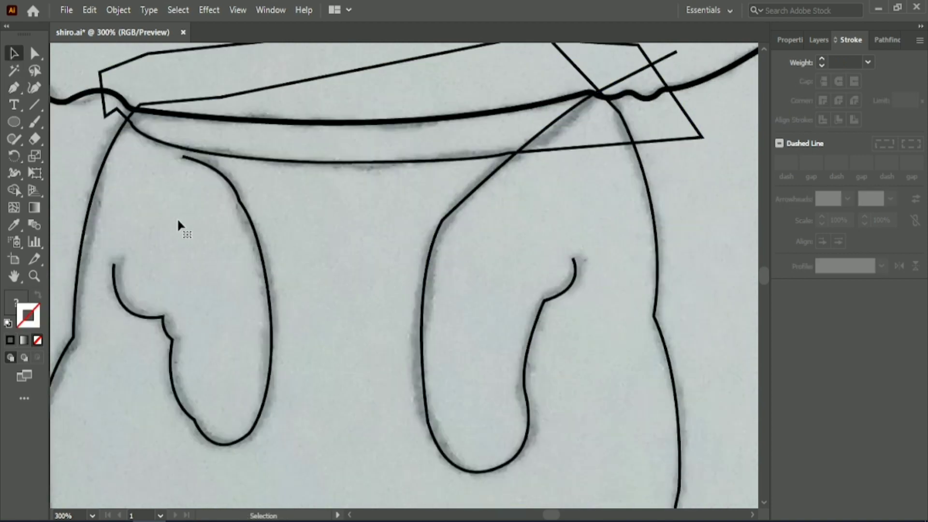
{"action": "scroll", "coordinate": [182, 217], "scroll_direction": "down", "scroll_amount": 1}
{"action": "key", "text": "p"}
{"action": "left_click", "coordinate": [322, 213]}
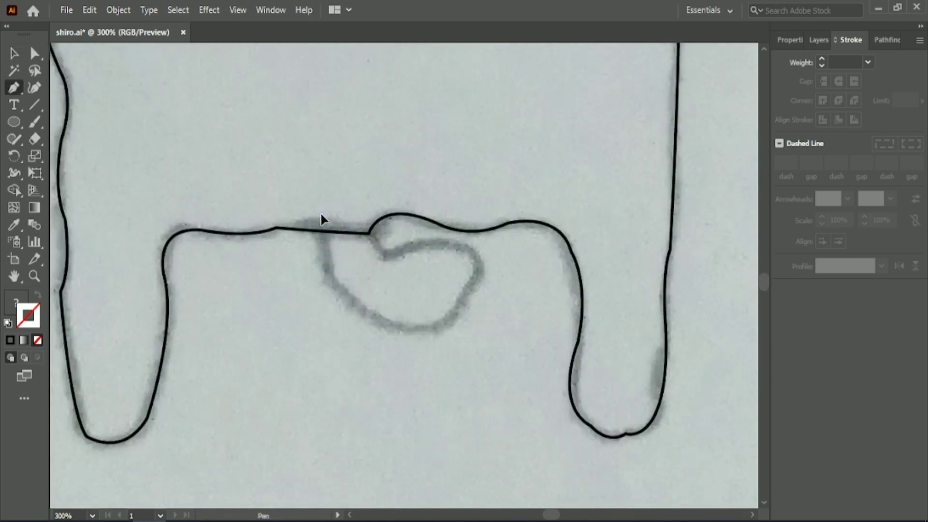
{"action": "left_click", "coordinate": [378, 319]}
{"action": "left_click_drag", "start_coordinate": [462, 300], "coordinate": [407, 231]}
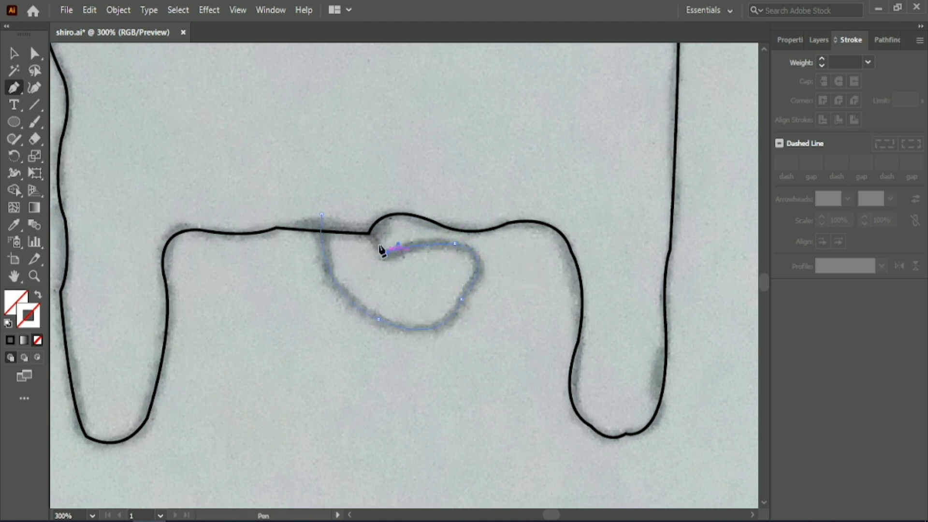
{"action": "left_click_drag", "start_coordinate": [355, 204], "coordinate": [355, 189]}
{"action": "left_click", "coordinate": [354, 204]}
{"action": "left_click", "coordinate": [321, 214]}
{"action": "left_click", "coordinate": [14, 53]}
{"action": "left_click", "coordinate": [789, 40]}
{"action": "left_click", "coordinate": [841, 215]}
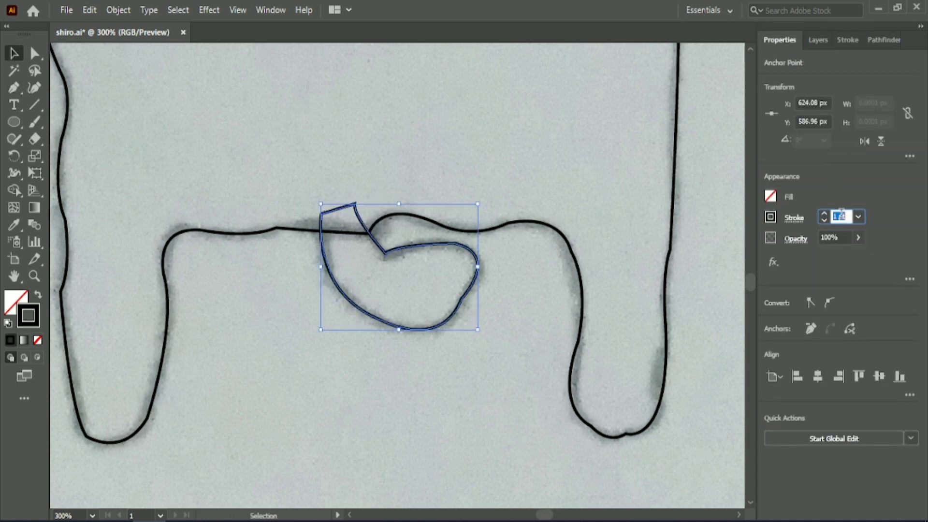
- Lock the scanned sketch image so it stays out of further selections
{"action": "left_click", "coordinate": [348, 355]}
{"action": "left_click", "coordinate": [116, 9]}
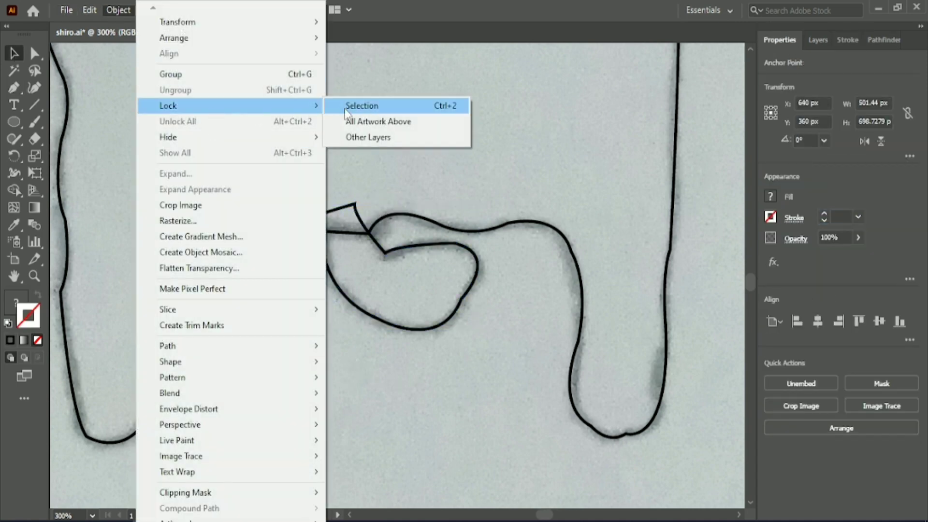
{"action": "left_click", "coordinate": [355, 104]}
- Remove the part of the tail that overlaps the body with Shape Builder, and clear the selection
{"action": "key", "text": "ctrl+a"}
{"action": "left_click", "coordinate": [14, 190]}
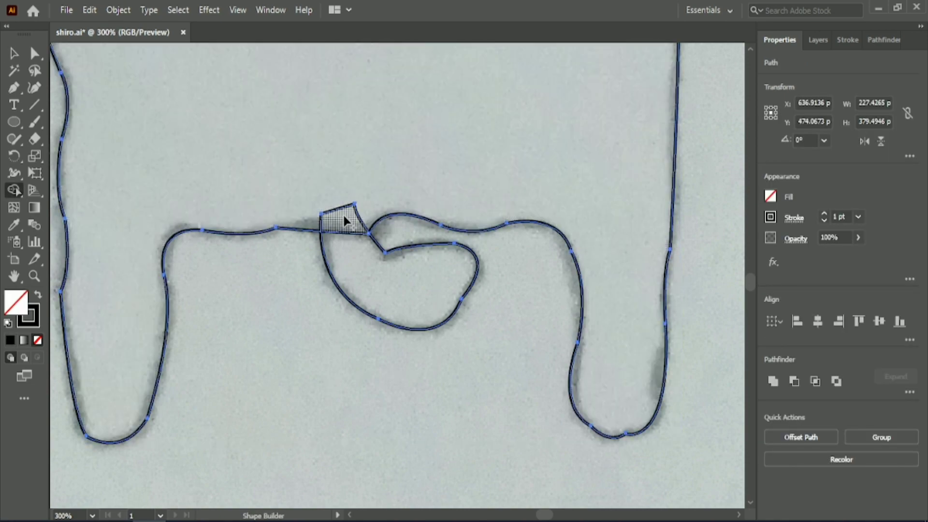
{"action": "left_click", "coordinate": [344, 215], "text": "alt"}
{"action": "scroll", "coordinate": [133, 100], "scroll_direction": "up", "scroll_amount": 3}
{"action": "left_click", "coordinate": [16, 54]}
{"action": "left_click", "coordinate": [263, 379]}
{"action": "scroll", "coordinate": [263, 379], "scroll_direction": "up", "scroll_amount": 20}
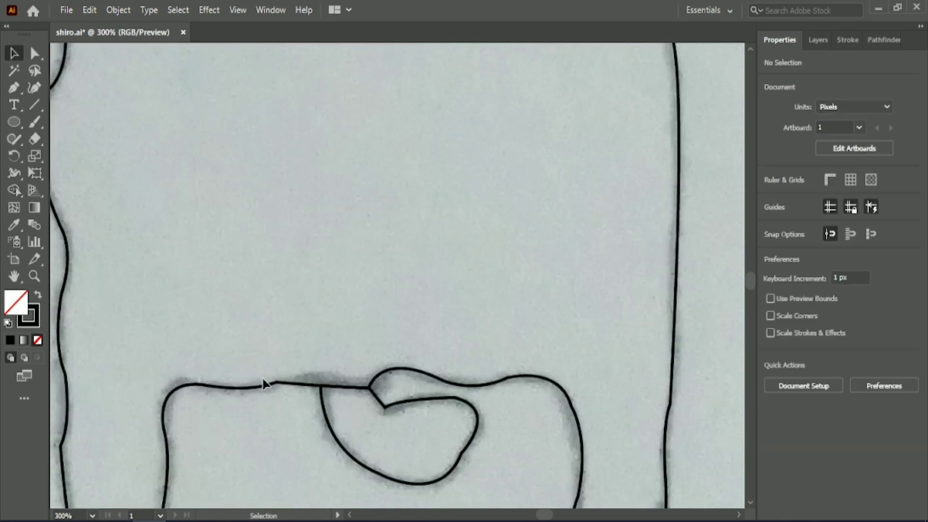
- With Shape Builder, remove the collar's excess over the head and past the right shoulder, and merge its shoulder piece into the body
{"action": "left_click_drag", "start_coordinate": [712, 242], "coordinate": [585, 162]}
{"action": "key", "text": "ctrl+a"}
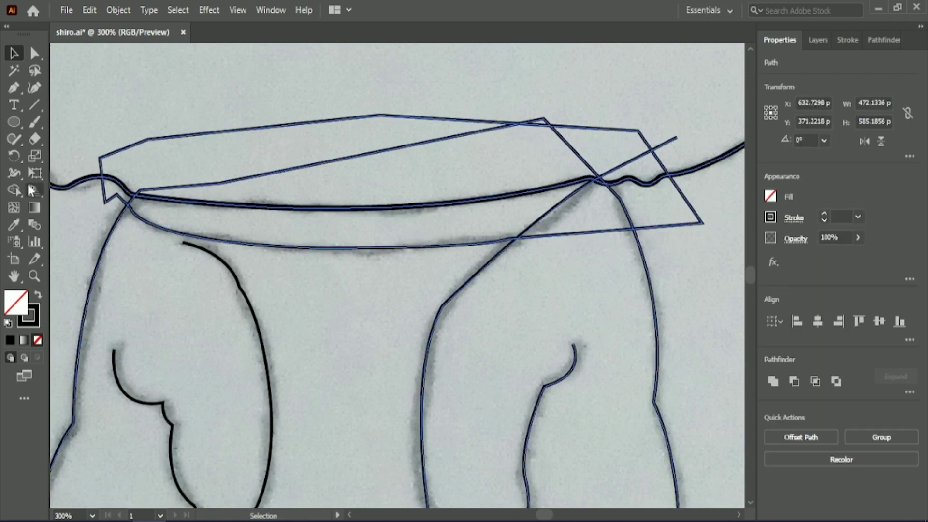
{"action": "key", "text": "shift+m"}
{"action": "mouse_move", "coordinate": [307, 90]}
{"action": "left_mouse_down"}
{"action": "mouse_move", "coordinate": [332, 143]}
{"action": "mouse_move", "coordinate": [379, 175]}
{"action": "left_mouse_up"}
{"action": "mouse_move", "coordinate": [502, 133]}
{"action": "left_mouse_down"}
{"action": "mouse_move", "coordinate": [540, 120]}
{"action": "mouse_move", "coordinate": [636, 166]}
{"action": "left_mouse_up"}
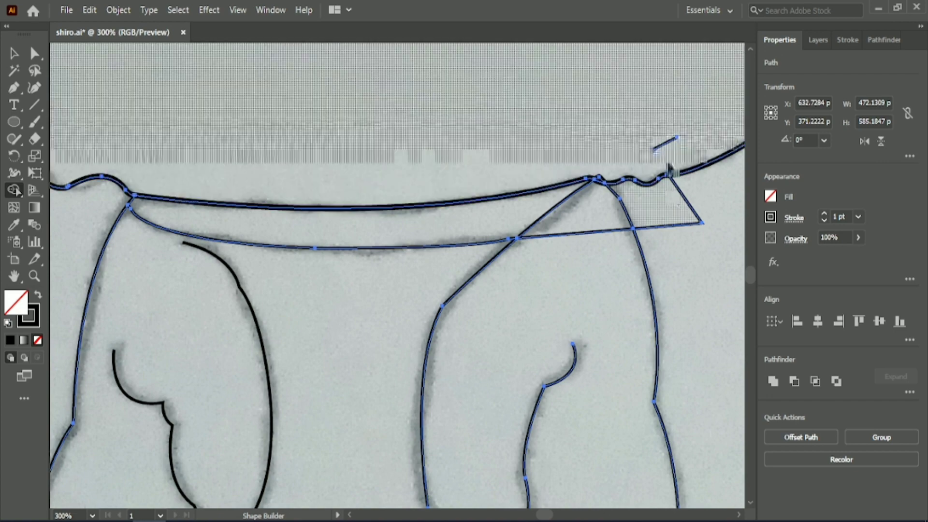
{"action": "left_click", "coordinate": [665, 209], "text": "alt"}
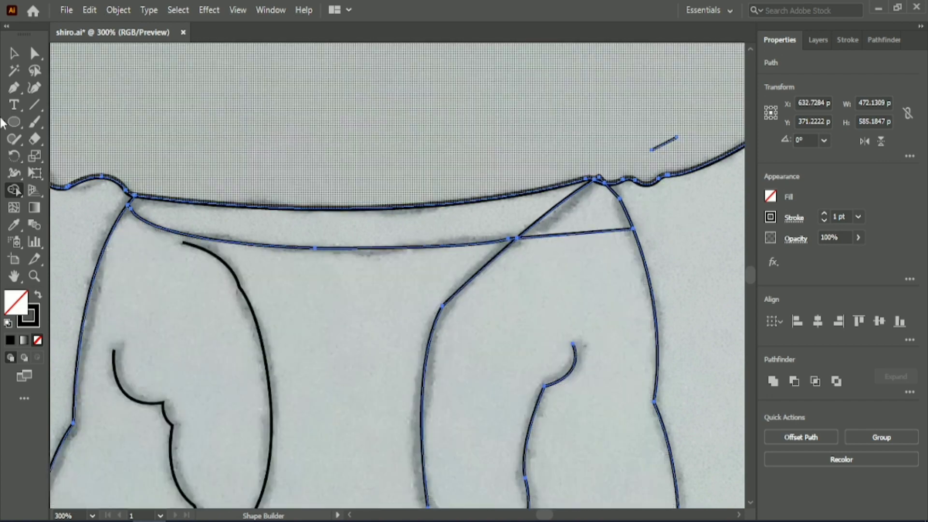
{"action": "left_click_drag", "start_coordinate": [605, 261], "coordinate": [601, 211]}
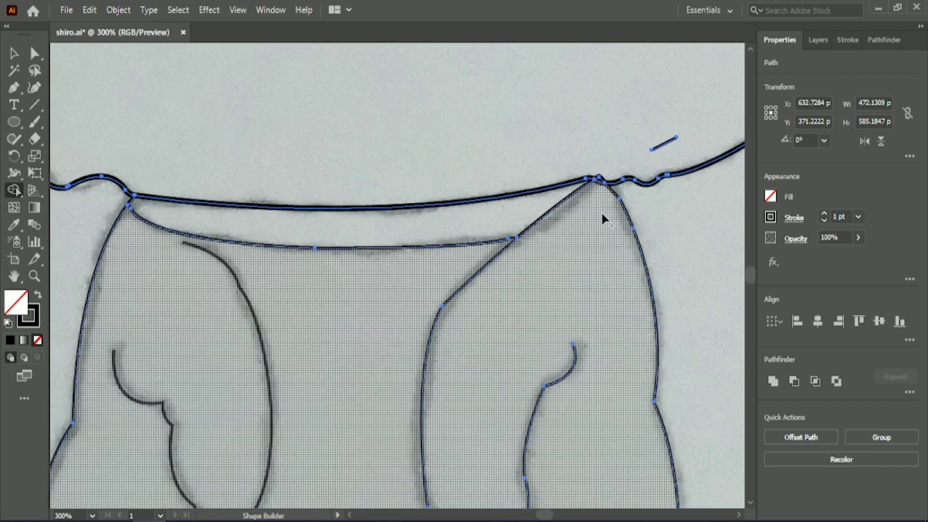
- Delete the stray line segment above the right shoulder
{"action": "key", "text": "v"}
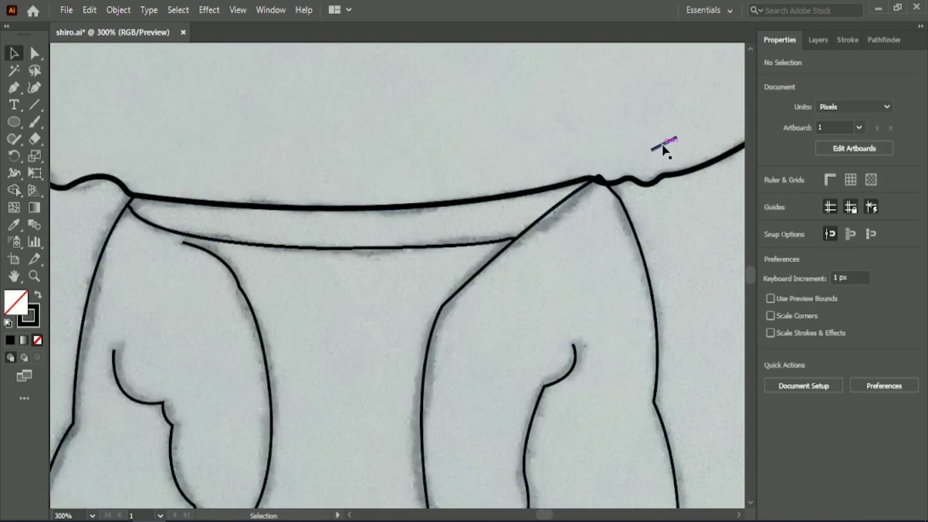
{"action": "left_click", "coordinate": [664, 143]}
{"action": "key", "text": "Delete"}
{"action": "left_click", "coordinate": [636, 226]}
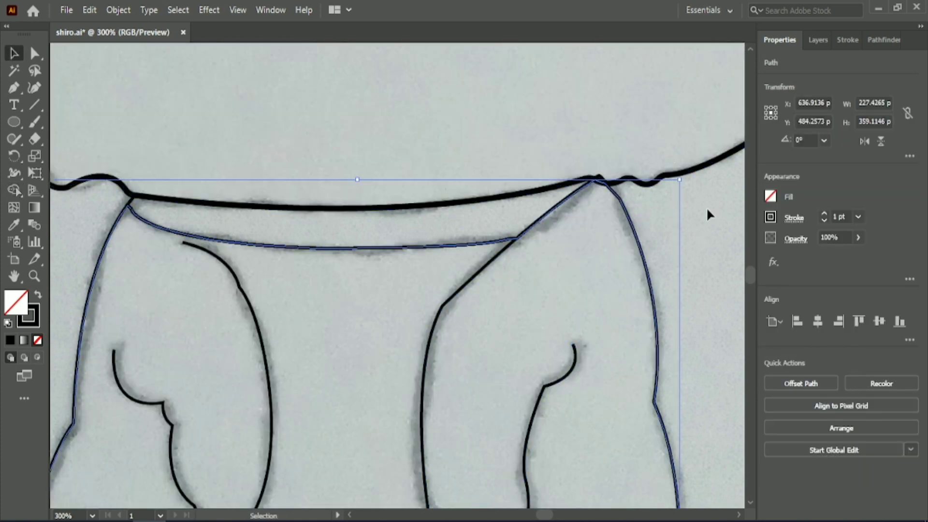
{"action": "left_click", "coordinate": [707, 208]}
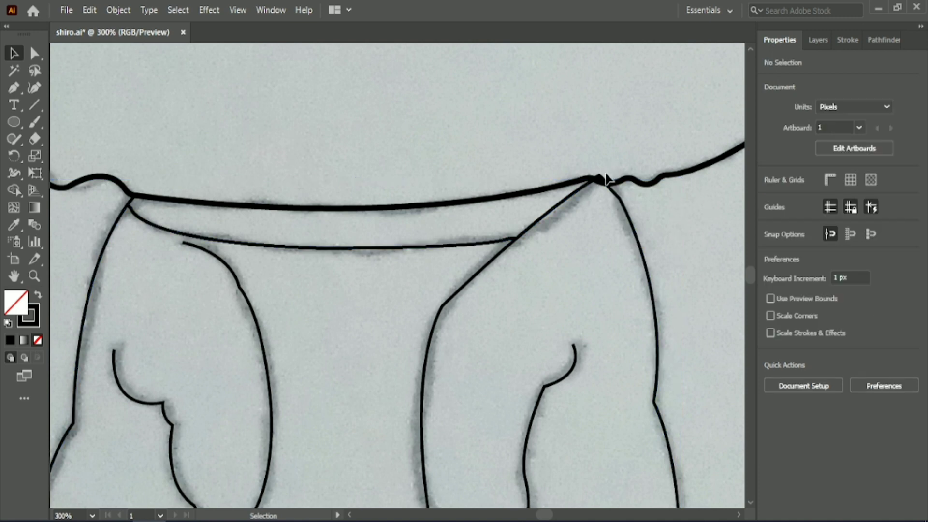
- Clean up the tiny leftover sliver where the collar's right end meets the head outline
{"action": "left_click_drag", "start_coordinate": [598, 179], "coordinate": [601, 178]}
{"action": "key", "text": "Delete"}
{"action": "left_click", "coordinate": [601, 177]}
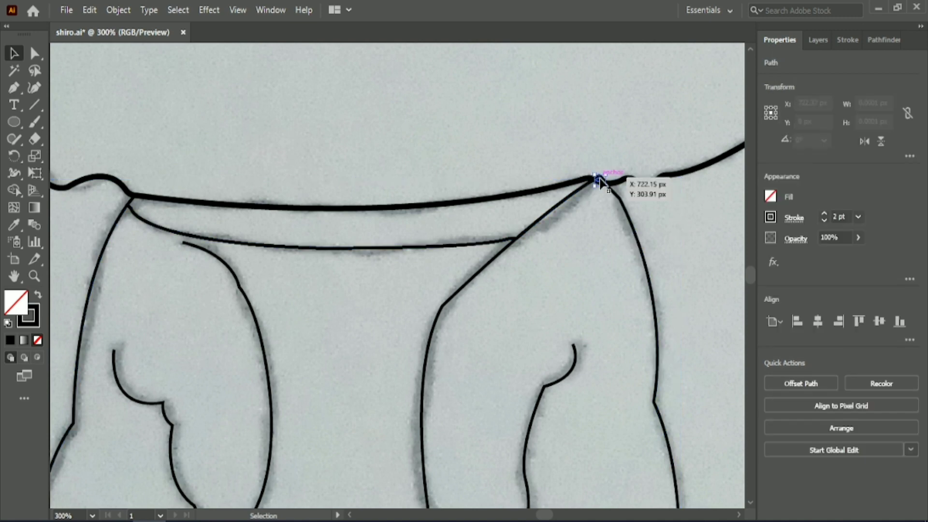
{"action": "left_click", "coordinate": [668, 236]}
{"action": "left_click_drag", "start_coordinate": [558, 174], "coordinate": [559, 174]}
{"action": "key", "text": "shift+m"}
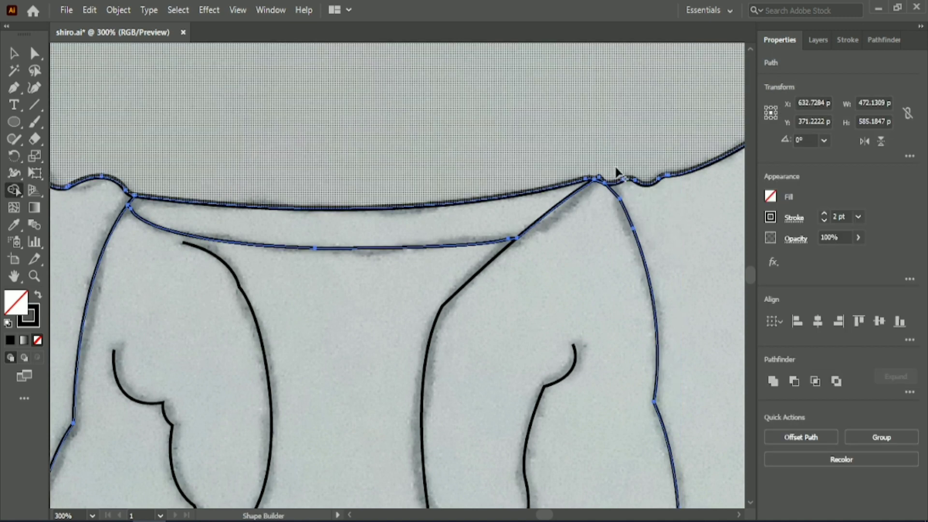
{"action": "key", "text": "v"}
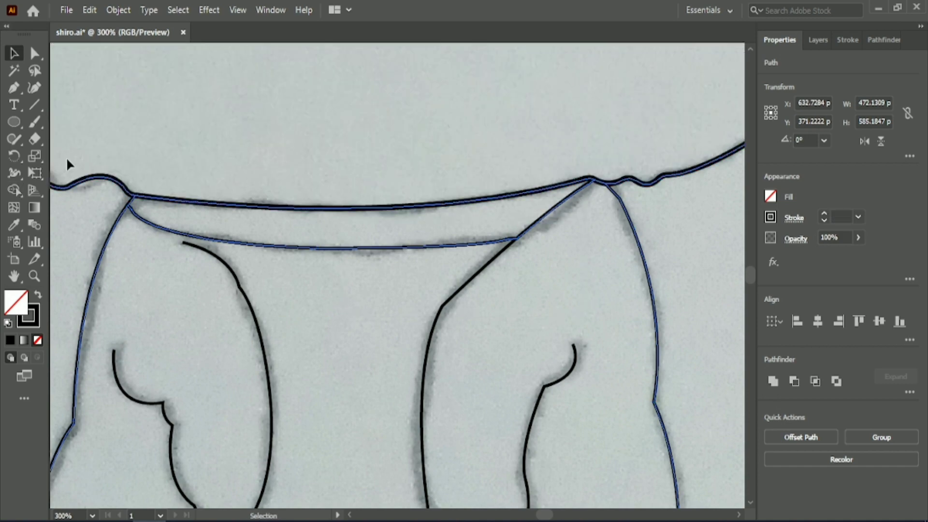
- Fill the collar with the blue sampled from the swatch above the artboard and give it a 1 pt black stroke
{"action": "left_click", "coordinate": [91, 201]}
{"action": "left_click", "coordinate": [240, 246]}
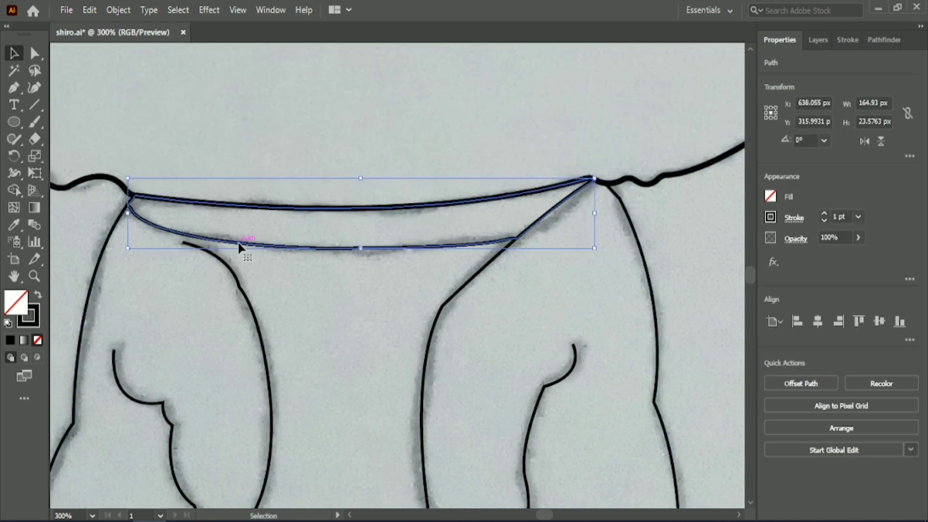
{"action": "left_click", "coordinate": [13, 225]}
{"action": "scroll", "coordinate": [255, 190], "scroll_direction": "down", "scroll_amount": 2}
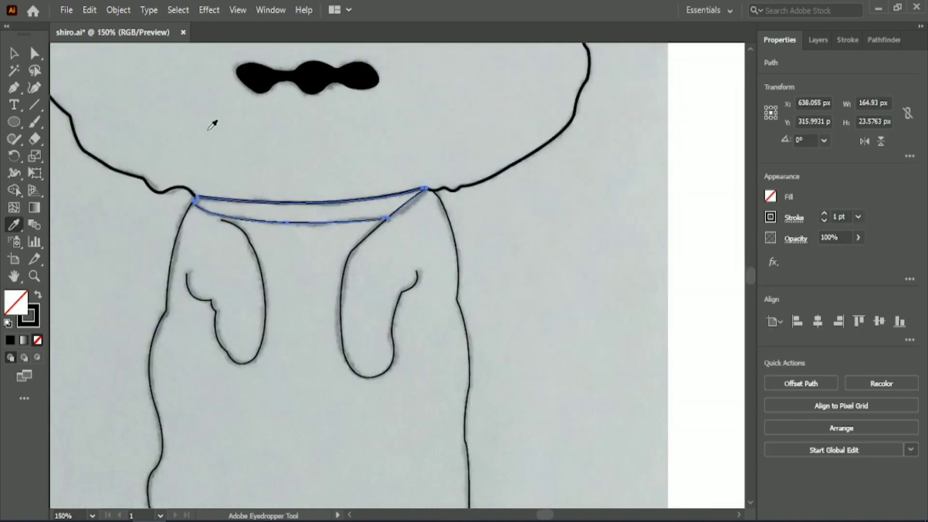
{"action": "scroll", "coordinate": [331, 203], "scroll_direction": "up", "scroll_amount": 10}
{"action": "left_click", "coordinate": [213, 87]}
{"action": "key", "text": "v"}
{"action": "scroll", "coordinate": [317, 357], "scroll_direction": "down", "scroll_amount": 8}
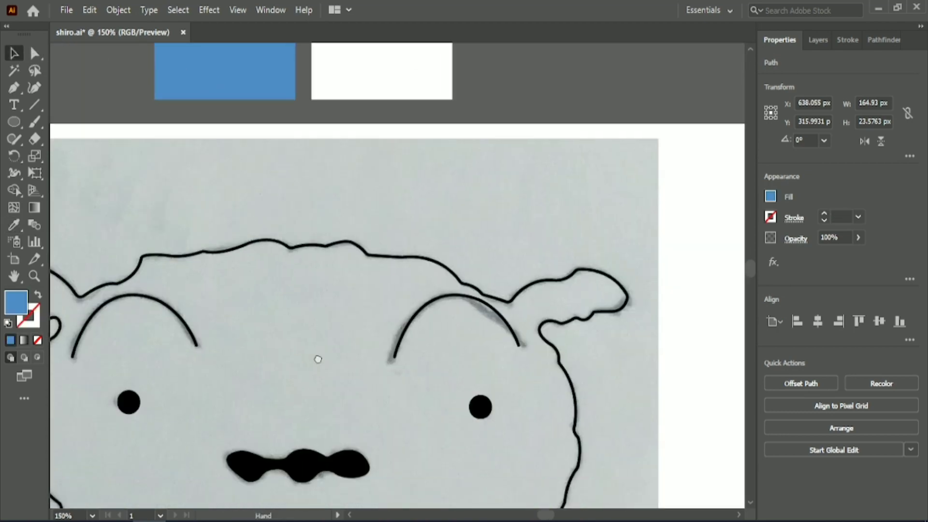
{"action": "left_click", "coordinate": [842, 216]}
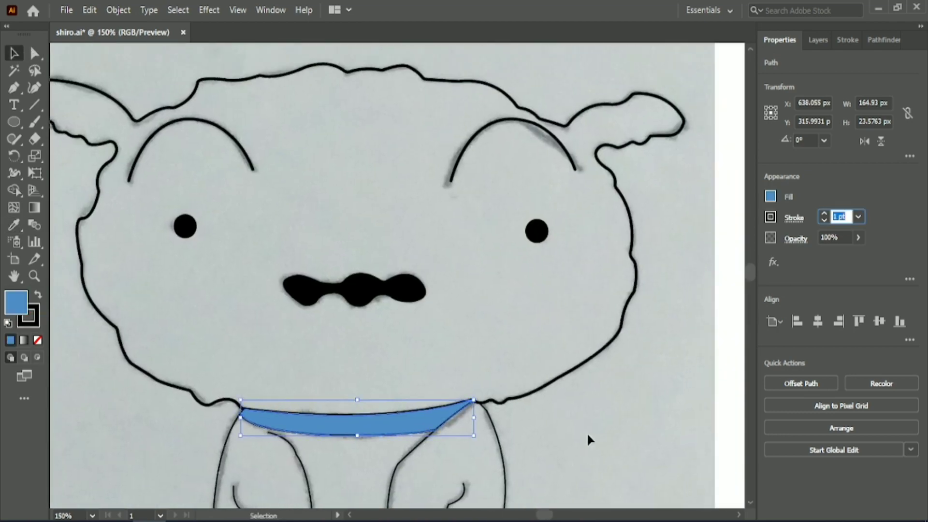
{"action": "left_click", "coordinate": [603, 411]}
- Select the head, body, arms and tail and fill them with white
{"action": "scroll", "coordinate": [622, 428], "scroll_direction": "down", "scroll_amount": 2}
{"action": "scroll", "coordinate": [624, 420], "scroll_direction": "down", "scroll_amount": 4}
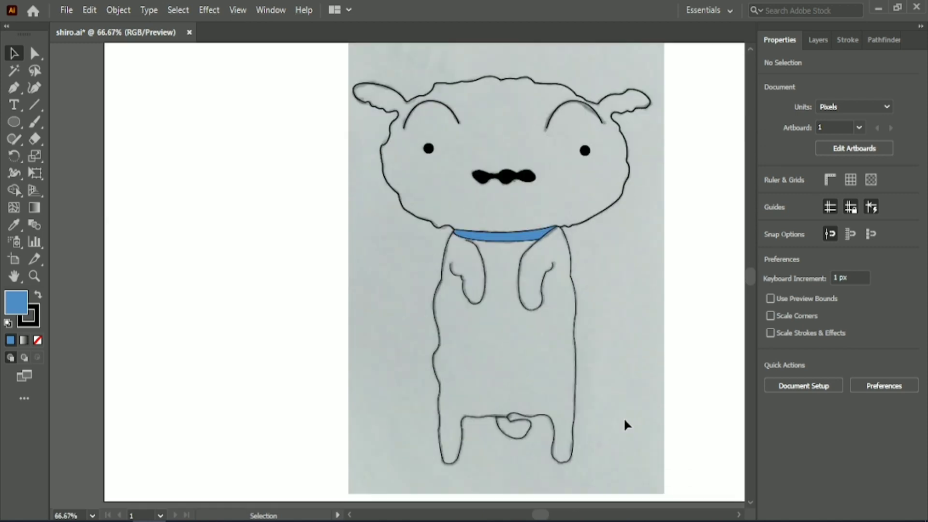
{"action": "left_click_drag", "start_coordinate": [398, 256], "coordinate": [607, 455]}
{"action": "scroll", "coordinate": [607, 445], "scroll_direction": "down", "scroll_amount": 1}
{"action": "scroll", "coordinate": [607, 446], "scroll_direction": "up", "scroll_amount": 2}
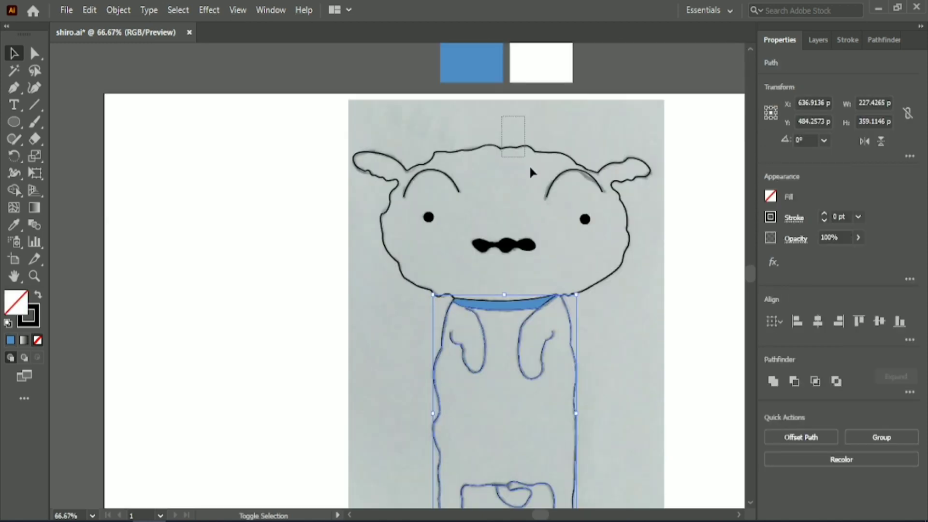
{"action": "left_click_drag", "start_coordinate": [530, 173], "coordinate": [538, 160]}
{"action": "left_click", "coordinate": [772, 217]}
{"action": "left_click", "coordinate": [704, 224]}
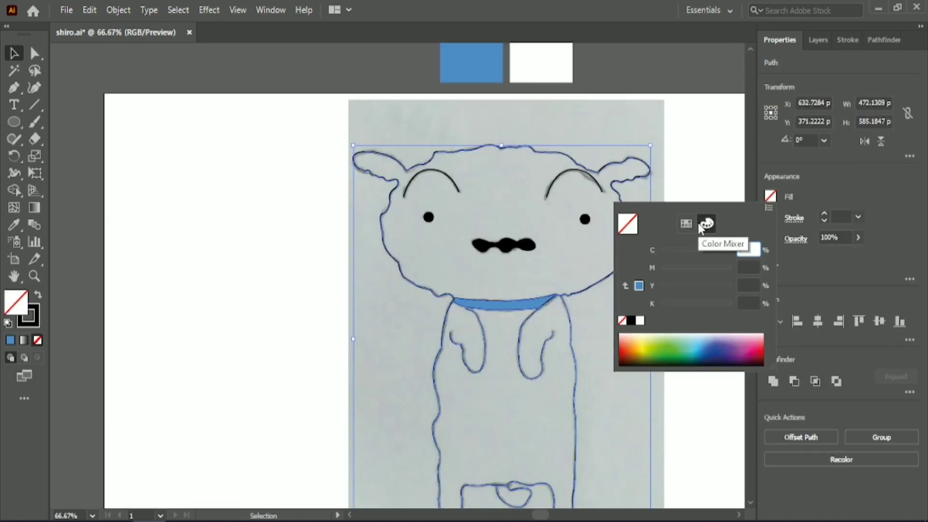
{"action": "left_click", "coordinate": [640, 321]}
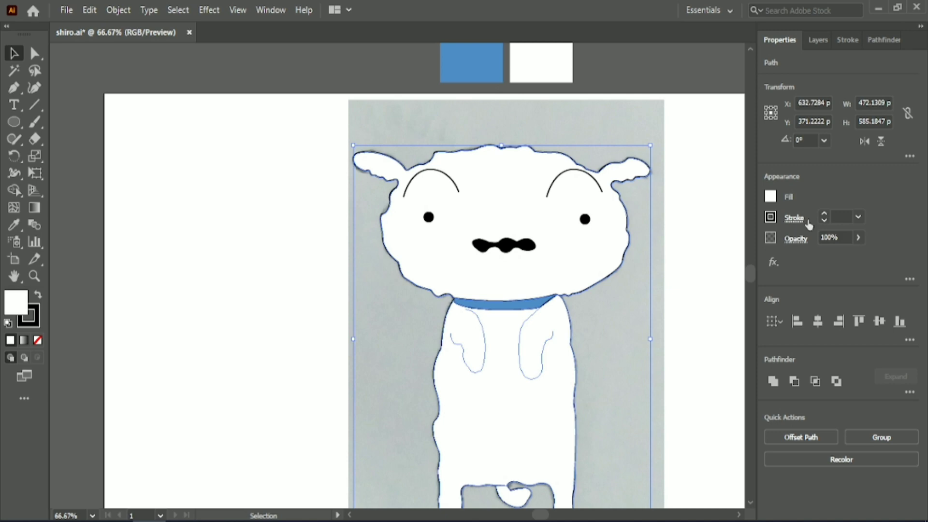
- Set a uniform 1 pt stroke on the selected head, body, arms and tail
{"action": "left_click", "coordinate": [771, 196]}
{"action": "key", "text": "Escape"}
{"action": "left_click", "coordinate": [834, 216]}
{"action": "type", "text": "0"}
- Bring both arms to the front so they lie above the body
{"action": "mouse_move", "coordinate": [365, 338]}
{"action": "left_mouse_down"}
{"action": "mouse_move", "coordinate": [508, 385]}
{"action": "mouse_move", "coordinate": [527, 421]}
{"action": "left_mouse_up"}
{"action": "left_click", "coordinate": [530, 439], "text": "shift"}
{"action": "right_click", "coordinate": [528, 359]}
{"action": "mouse_move", "coordinate": [584, 285]}
{"action": "left_click", "coordinate": [693, 288]}
{"action": "left_click", "coordinate": [706, 285]}
{"action": "left_click", "coordinate": [617, 340]}
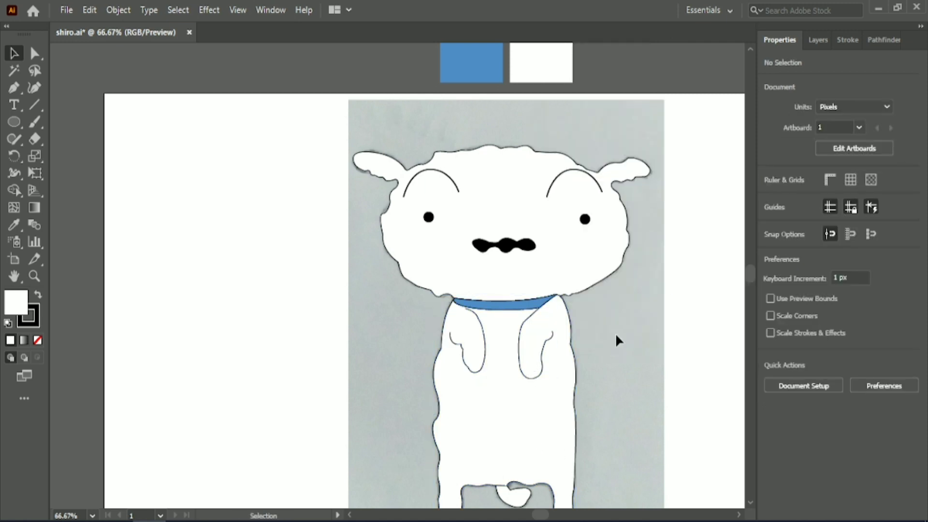
- Select all the artwork and set its stroke caps and corners to round
{"action": "left_click_drag", "start_coordinate": [341, 133], "coordinate": [642, 474]}
{"action": "left_click", "coordinate": [848, 39]}
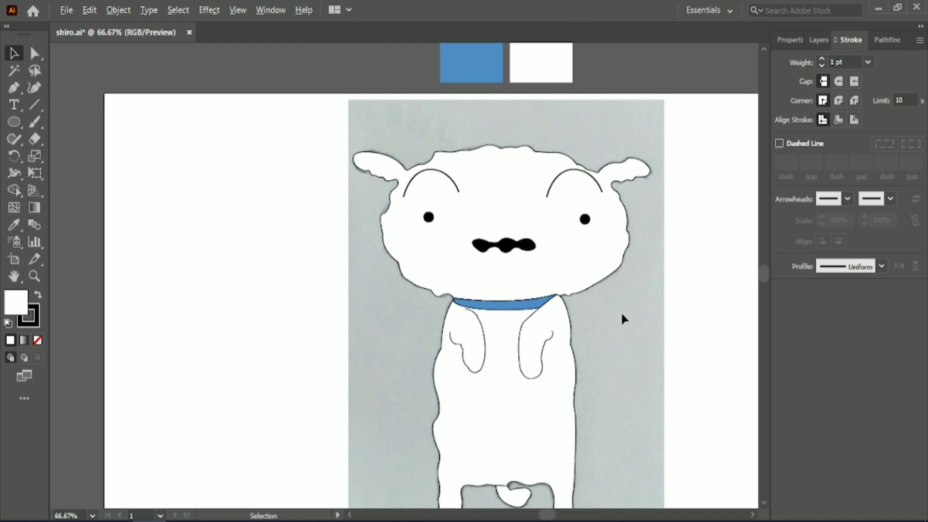
{"action": "left_click_drag", "start_coordinate": [644, 343], "coordinate": [582, 292]}
{"action": "scroll", "coordinate": [474, 319], "scroll_direction": "up", "scroll_amount": 4}
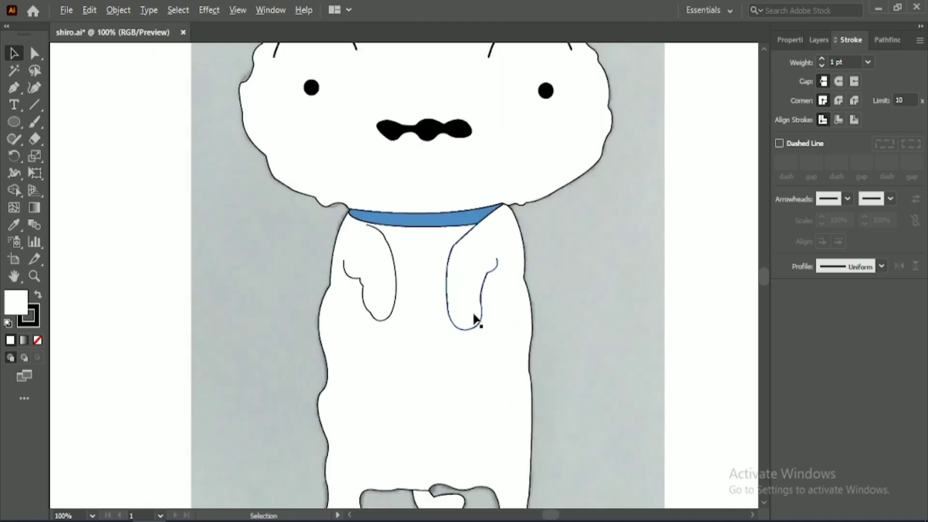
- Round all corners of the right arm path with its live corner widgets
{"action": "left_click", "coordinate": [414, 117]}
{"action": "key", "text": "a"}
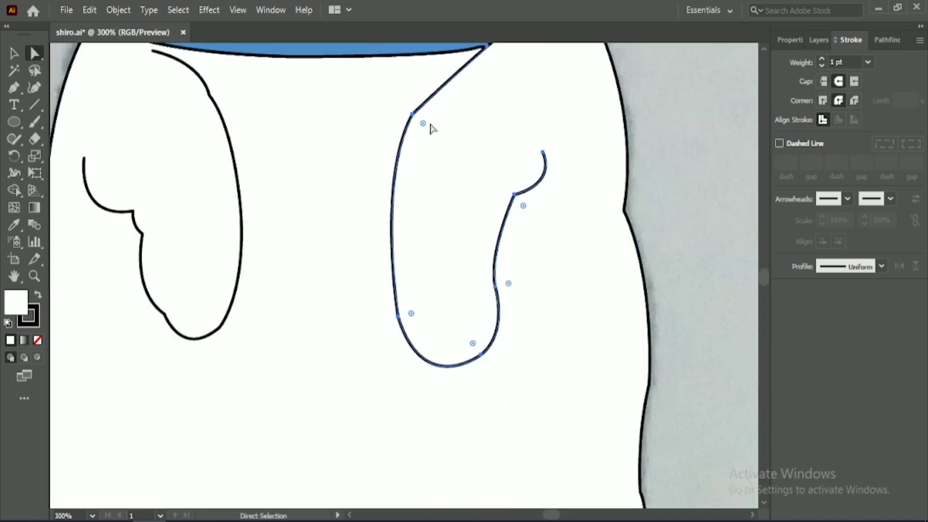
{"action": "left_click_drag", "start_coordinate": [432, 132], "coordinate": [452, 147]}
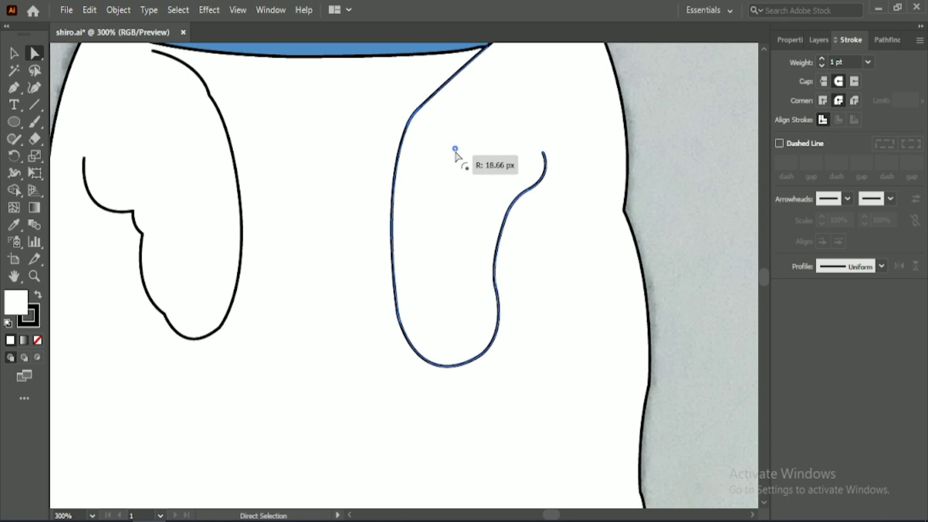
{"action": "left_click", "coordinate": [592, 268], "text": "shift"}
{"action": "left_click_drag", "start_coordinate": [278, 132], "coordinate": [381, 230]}
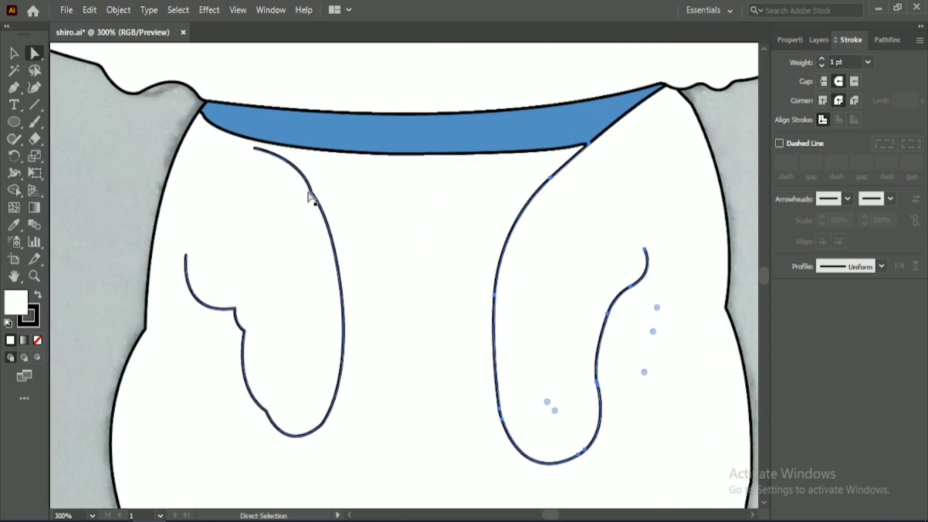
- Round the corner beside the fingertip of the left arm path with its live corner widget
{"action": "left_click", "coordinate": [312, 192]}
{"action": "left_click", "coordinate": [266, 411]}
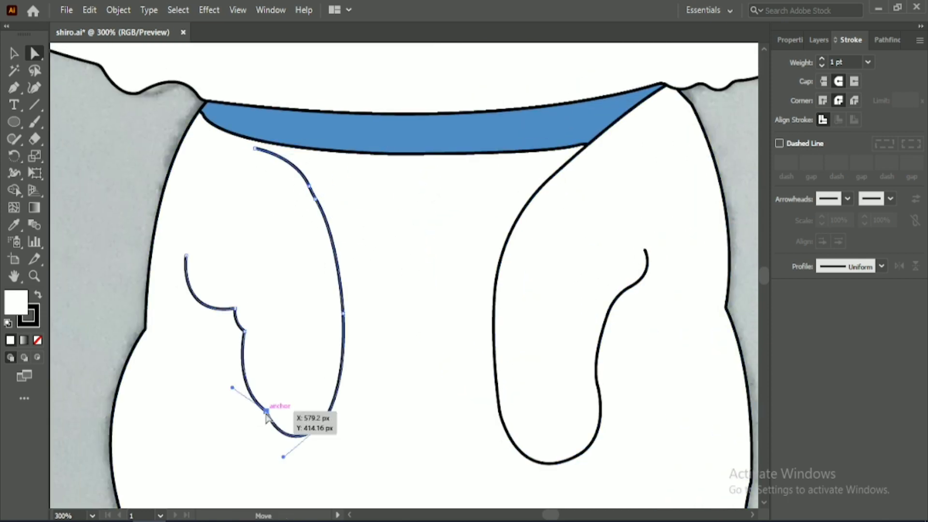
{"action": "left_click_drag", "start_coordinate": [257, 425], "coordinate": [207, 472]}
- Select all the dog artwork and give it a uniform 2 pt stroke
{"action": "scroll", "coordinate": [398, 320], "scroll_direction": "up", "scroll_amount": 4}
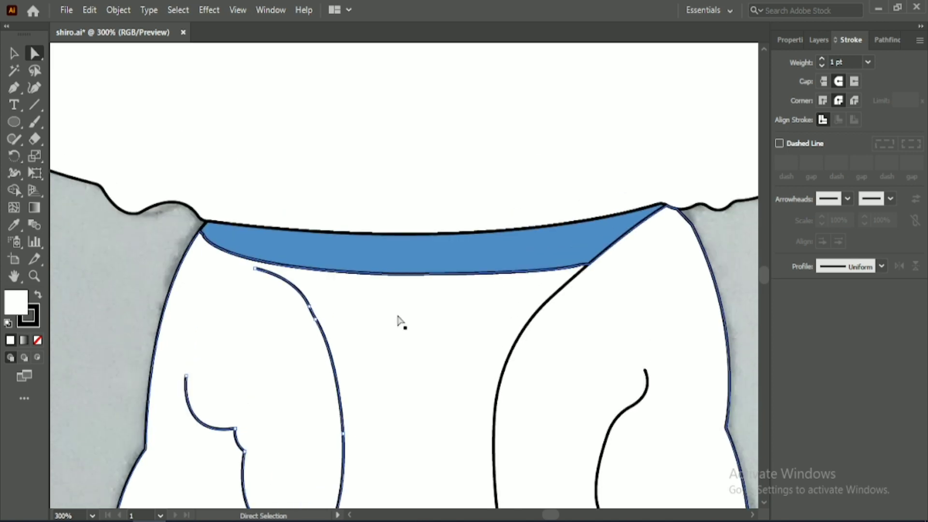
{"action": "scroll", "coordinate": [398, 320], "scroll_direction": "down", "scroll_amount": 3}
{"action": "scroll", "coordinate": [402, 320], "scroll_direction": "down", "scroll_amount": 3}
{"action": "scroll", "coordinate": [90, 165], "scroll_direction": "down", "scroll_amount": 5}
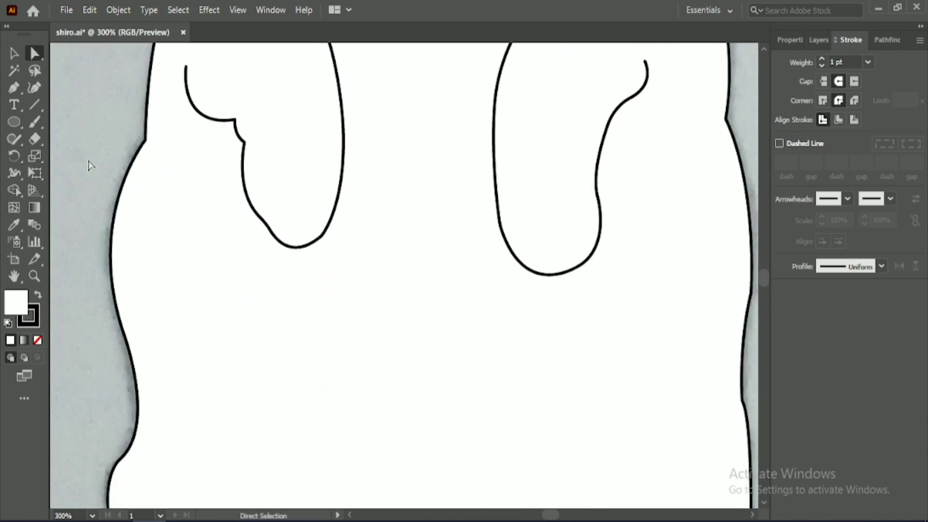
{"action": "scroll", "coordinate": [91, 165], "scroll_direction": "down", "scroll_amount": 2}
{"action": "left_click_drag", "start_coordinate": [234, 269], "coordinate": [365, 176]}
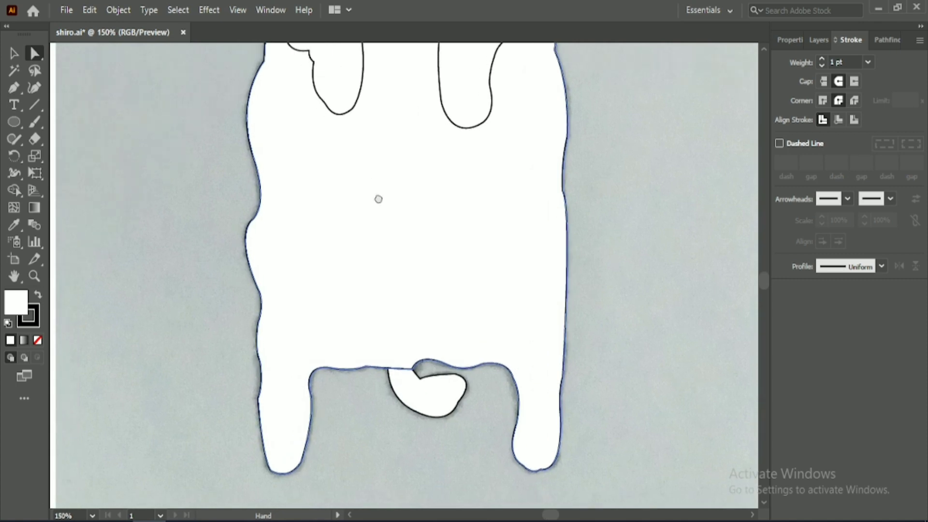
{"action": "key", "text": "ctrl+0"}
{"action": "left_click_drag", "start_coordinate": [213, 87], "coordinate": [551, 498]}
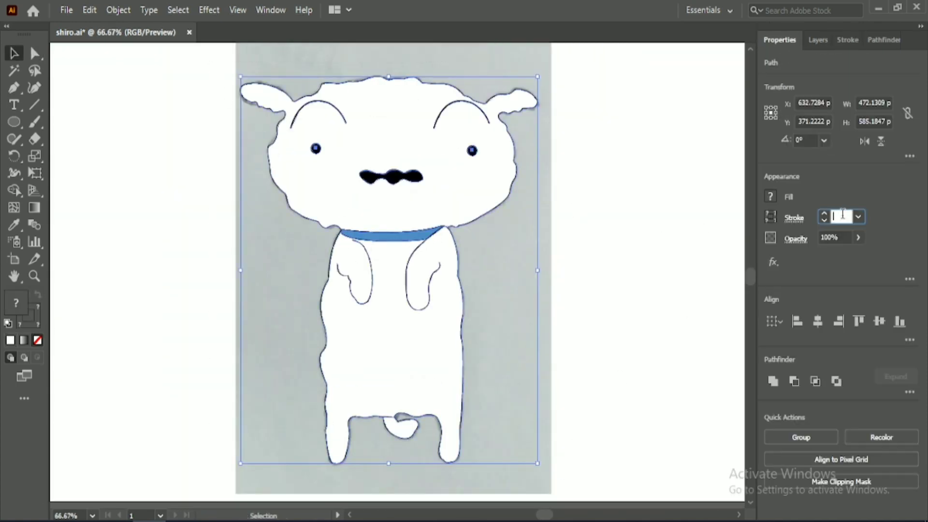
{"action": "type", "text": "1"}
{"action": "key", "text": "Return"}
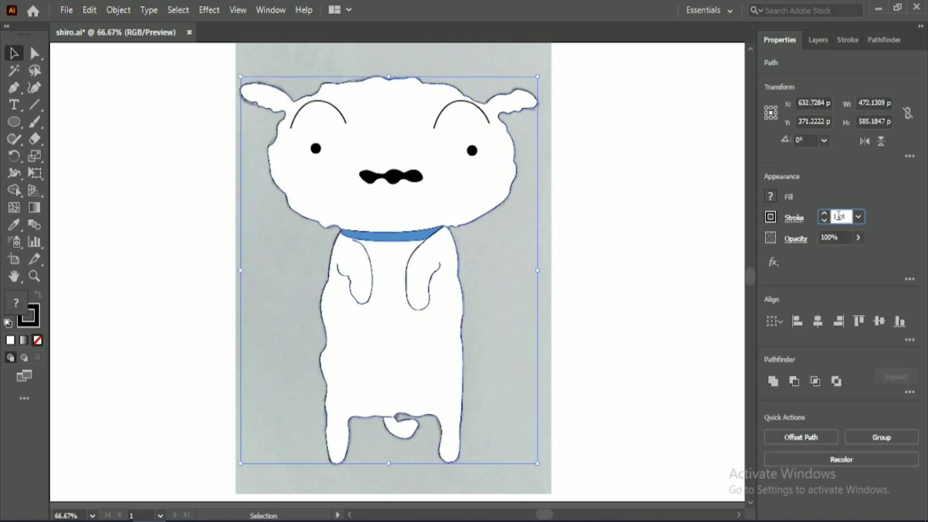
{"action": "left_click", "coordinate": [642, 261]}
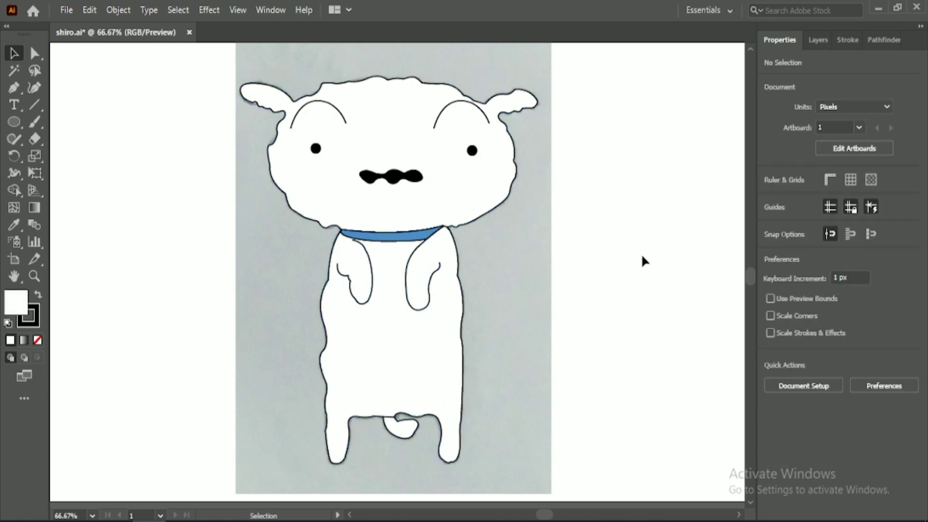
- Set the stroke of both eyebrow arcs to 3 pt
{"action": "left_click", "coordinate": [463, 198]}
{"action": "left_click", "coordinate": [496, 314]}
{"action": "scroll", "coordinate": [162, 212], "scroll_direction": "up", "scroll_amount": 2}
{"action": "left_click_drag", "start_coordinate": [412, 314], "coordinate": [144, 360]}
{"action": "scroll", "coordinate": [179, 333], "scroll_direction": "up", "scroll_amount": 5}
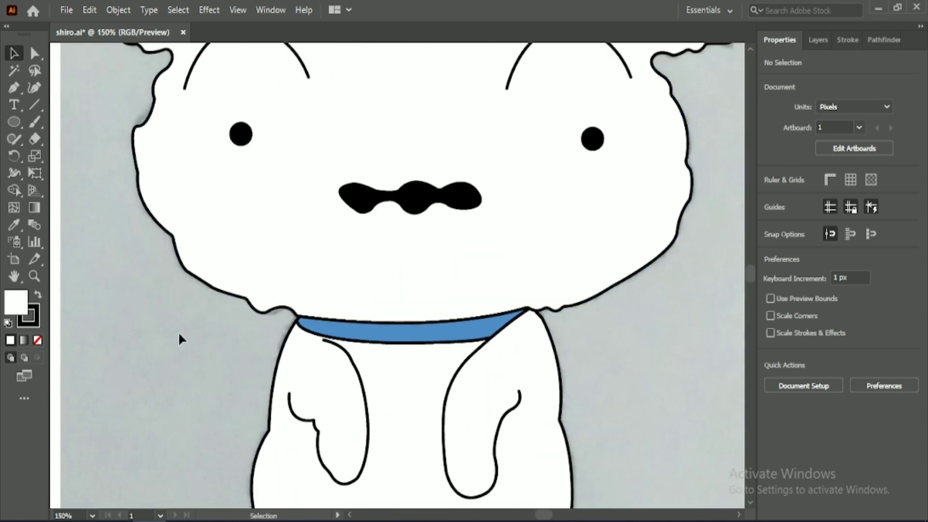
{"action": "left_click", "coordinate": [250, 97]}
{"action": "left_click", "coordinate": [520, 120], "text": "shift"}
{"action": "left_click", "coordinate": [841, 216]}
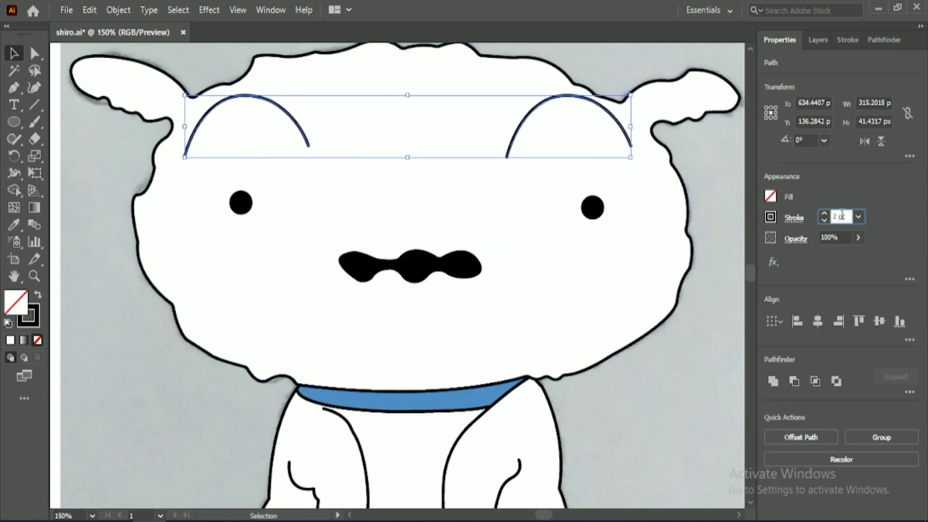
{"action": "type", "text": "3"}
{"action": "key", "text": "Return"}
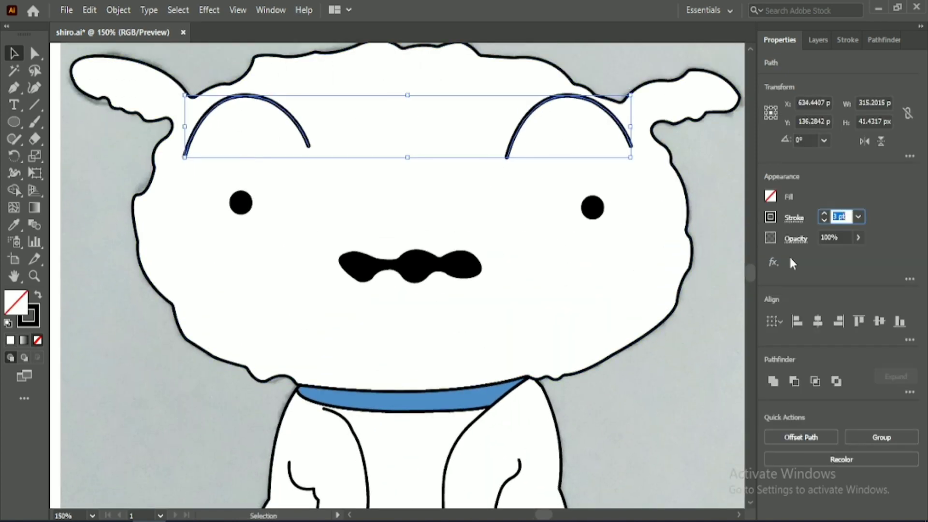
- Nudge both eyebrows slightly down toward the eyes
{"action": "left_click", "coordinate": [904, 327]}
{"action": "key", "text": "Down"}
{"action": "key", "text": "Down"}
{"action": "key", "text": "Down"}
{"action": "key", "text": "Down"}
{"action": "key", "text": "Down"}
{"action": "key", "text": "Down"}
{"action": "key", "text": "Down"}
{"action": "key", "text": "Down"}
{"action": "left_click", "coordinate": [651, 362]}
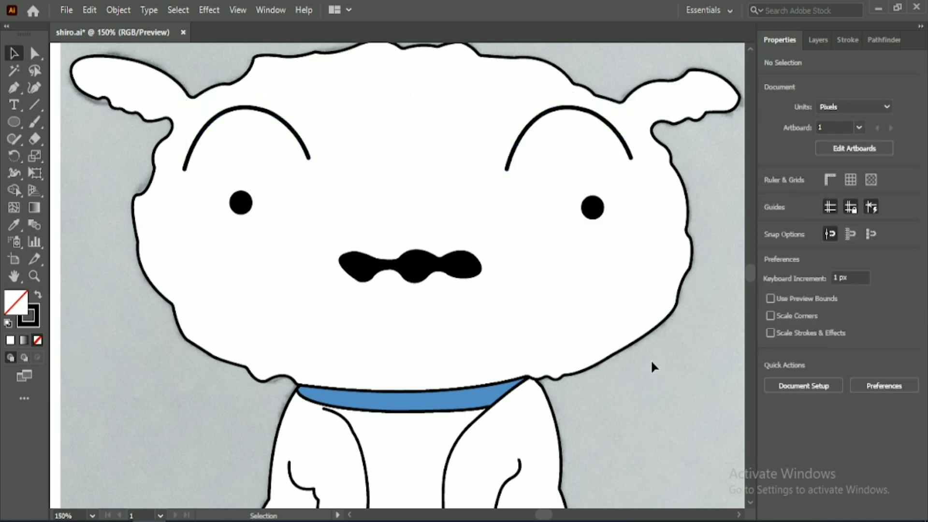
- Thicken the stroke of the black mouth shape
{"action": "left_click", "coordinate": [420, 269]}
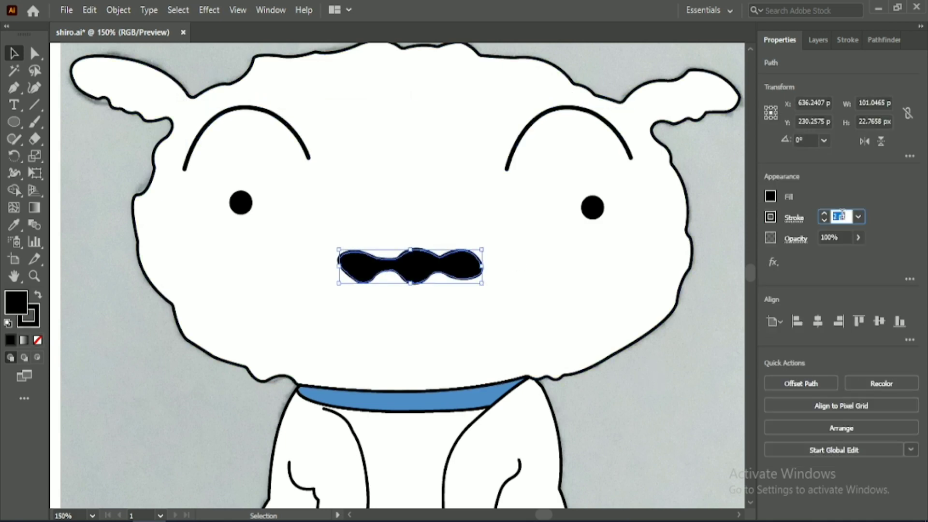
{"action": "left_click", "coordinate": [692, 391]}
{"action": "scroll", "coordinate": [693, 391], "scroll_direction": "down", "scroll_amount": 2}
{"action": "scroll", "coordinate": [692, 392], "scroll_direction": "up", "scroll_amount": 3}
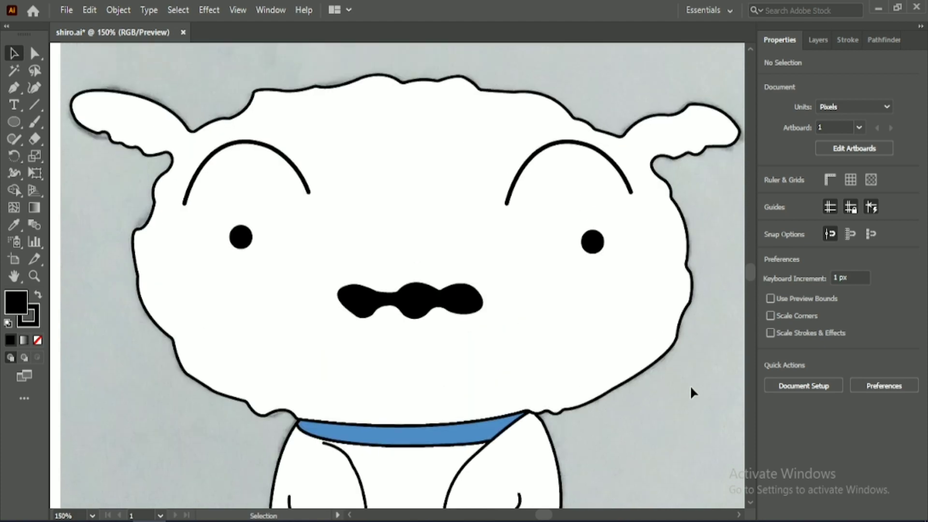
- Unlock the scanned sketch image, move it out from behind the dog, and delete it
{"action": "scroll", "coordinate": [691, 390], "scroll_direction": "down", "scroll_amount": 6}
{"action": "key", "text": "ctrl+minus"}
{"action": "key", "text": "ctrl+minus"}
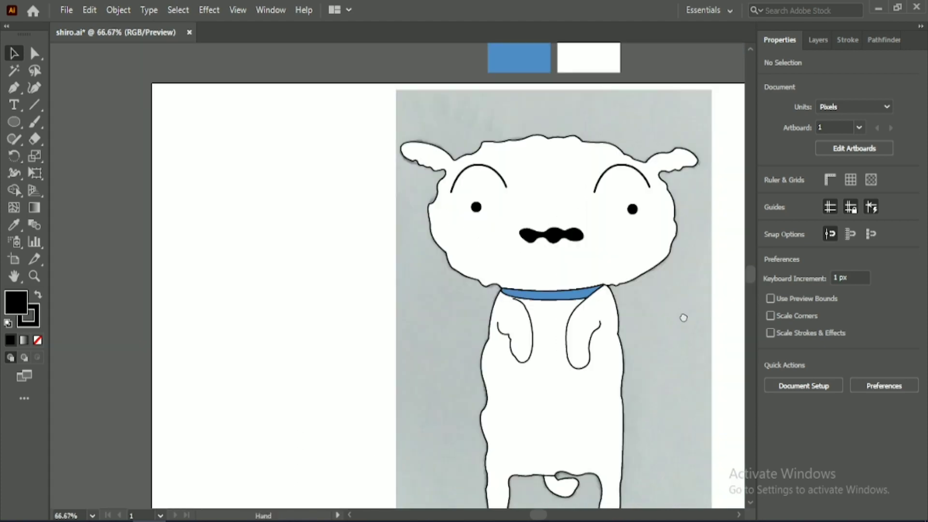
{"action": "left_click_drag", "start_coordinate": [683, 317], "coordinate": [531, 275]}
{"action": "key", "text": "ctrl+minus"}
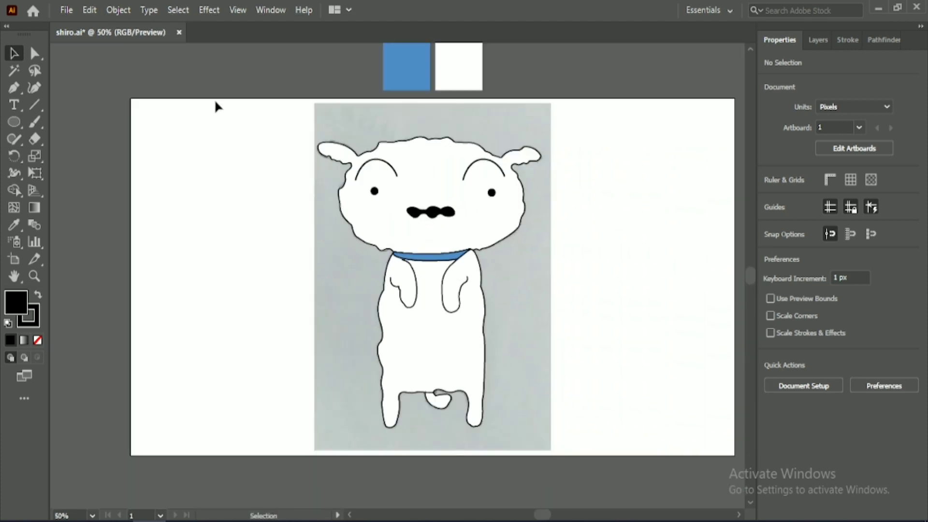
{"action": "left_click", "coordinate": [119, 10]}
{"action": "left_click", "coordinate": [176, 123]}
{"action": "mouse_move", "coordinate": [339, 296]}
{"action": "left_mouse_down"}
{"action": "mouse_move", "coordinate": [170, 282]}
{"action": "mouse_move", "coordinate": [144, 291]}
{"action": "left_mouse_up"}
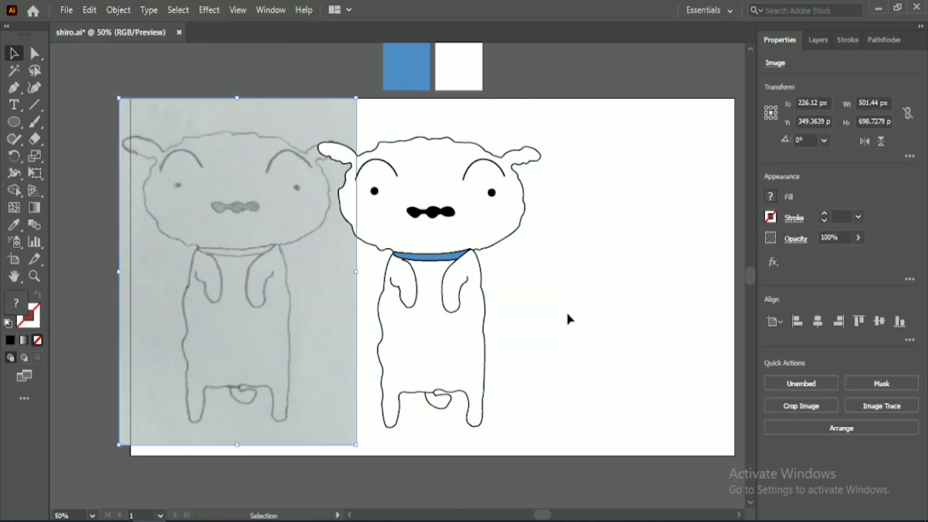
{"action": "left_click", "coordinate": [622, 304]}
{"action": "left_click", "coordinate": [203, 275]}
{"action": "key", "text": "Delete"}
- Group all the dog artwork
{"action": "left_click_drag", "start_coordinate": [284, 116], "coordinate": [627, 447]}
{"action": "left_click", "coordinate": [786, 438]}
{"action": "left_click", "coordinate": [629, 373]}
- Draw a 1280 x 720 px rectangle covering the artboard and fill it light blue with C 36, M 0, Y 8.24, K 0
{"action": "left_click_drag", "start_coordinate": [17, 123], "coordinate": [68, 123]}
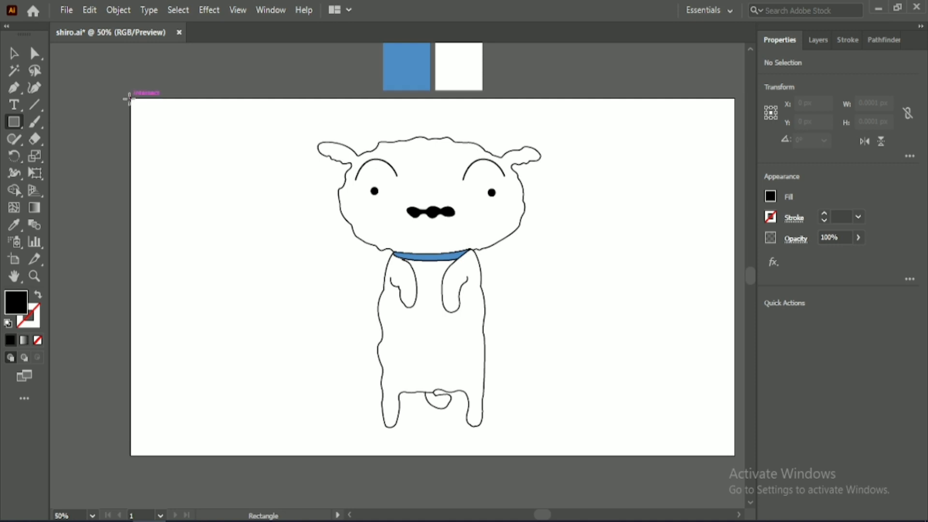
{"action": "mouse_move", "coordinate": [131, 98]}
{"action": "left_mouse_down"}
{"action": "mouse_move", "coordinate": [750, 450]}
{"action": "mouse_move", "coordinate": [610, 456]}
{"action": "left_mouse_up"}
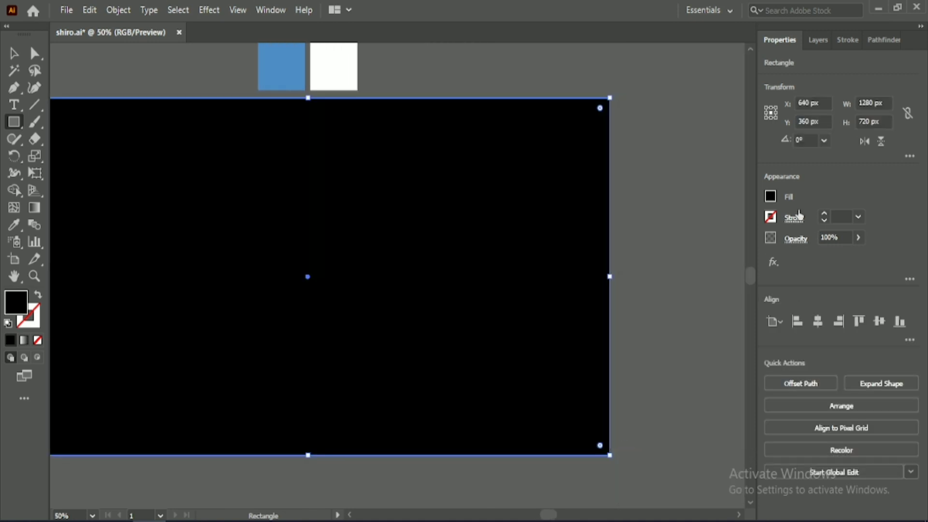
{"action": "left_click", "coordinate": [771, 196]}
{"action": "left_click", "coordinate": [698, 339]}
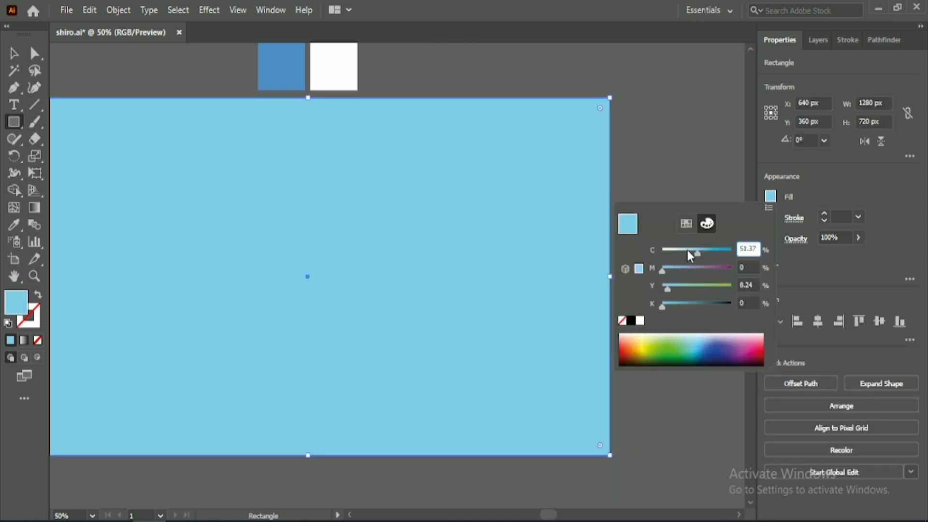
{"action": "left_click", "coordinate": [687, 251]}
{"action": "left_click", "coordinate": [628, 186]}
- Send the background rectangle behind the dog
{"action": "left_click", "coordinate": [15, 55]}
{"action": "right_click", "coordinate": [275, 188]}
{"action": "mouse_move", "coordinate": [348, 450]}
{"action": "left_click", "coordinate": [462, 495]}
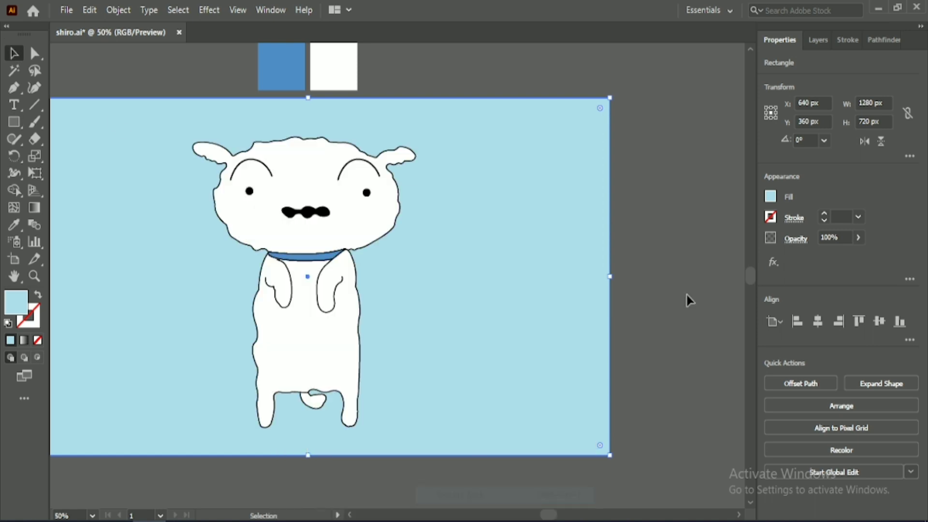
- Recolour the background rectangle to muted lilac with C 25, M 32, Y 8.24, K 0, and save the file
{"action": "scroll", "coordinate": [405, 213], "scroll_direction": "left", "scroll_amount": 3}
{"action": "left_click", "coordinate": [770, 196]}
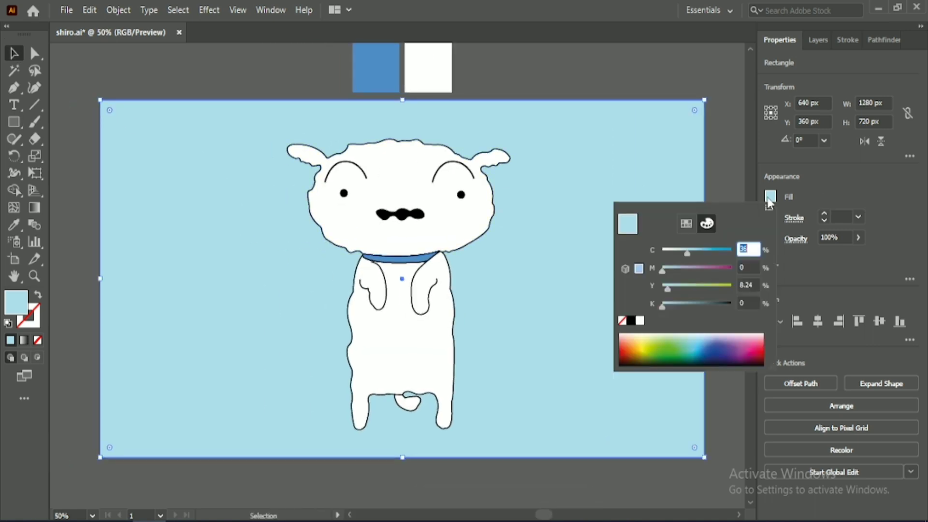
{"action": "left_click_drag", "start_coordinate": [687, 251], "coordinate": [689, 279]}
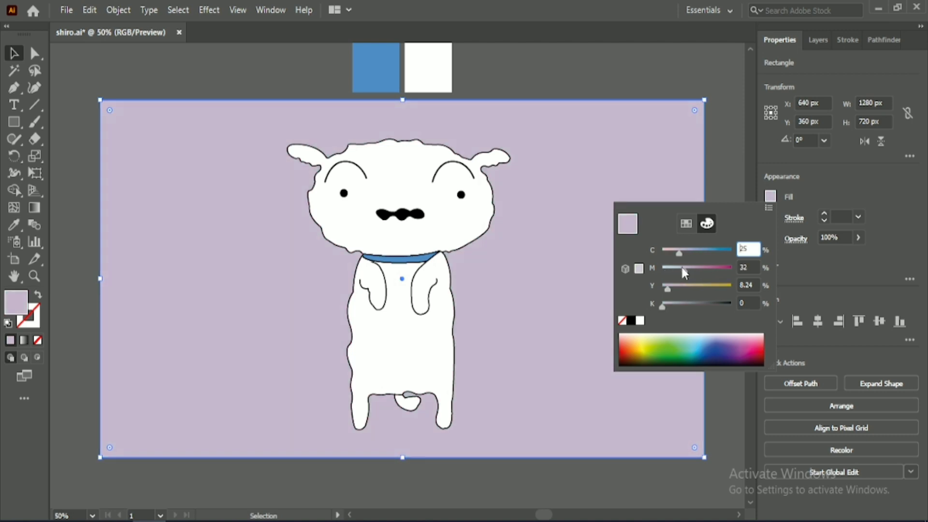
{"action": "left_click", "coordinate": [75, 89]}
{"action": "key", "text": "ctrl+s"}
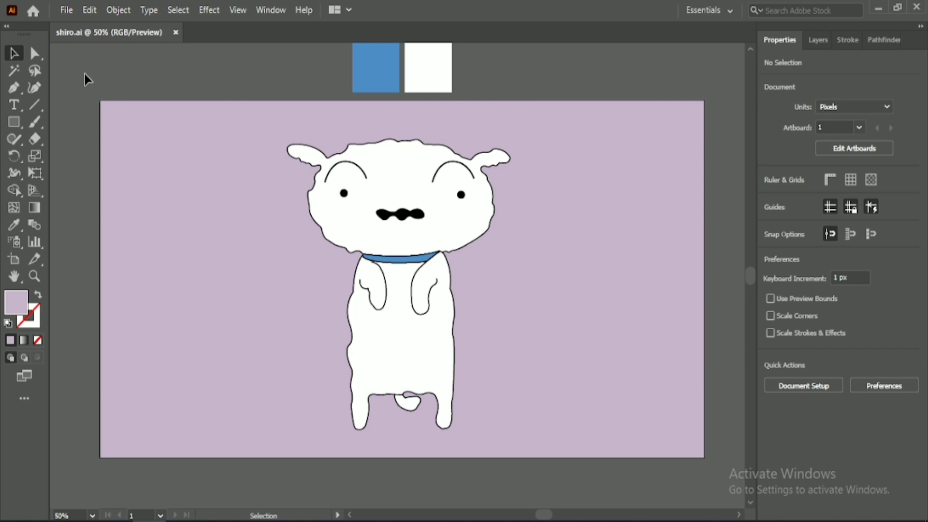
- Lock the lilac background rectangle
{"action": "scroll", "coordinate": [371, 195], "scroll_direction": "up", "scroll_amount": 2}
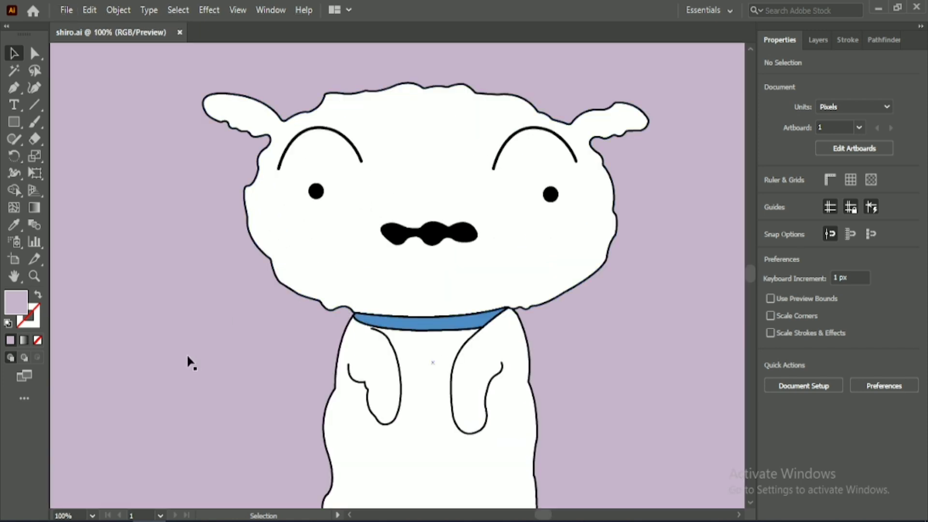
{"action": "left_click", "coordinate": [158, 342]}
{"action": "scroll", "coordinate": [160, 338], "scroll_direction": "down", "scroll_amount": 2}
{"action": "left_click_drag", "start_coordinate": [148, 363], "coordinate": [259, 286]}
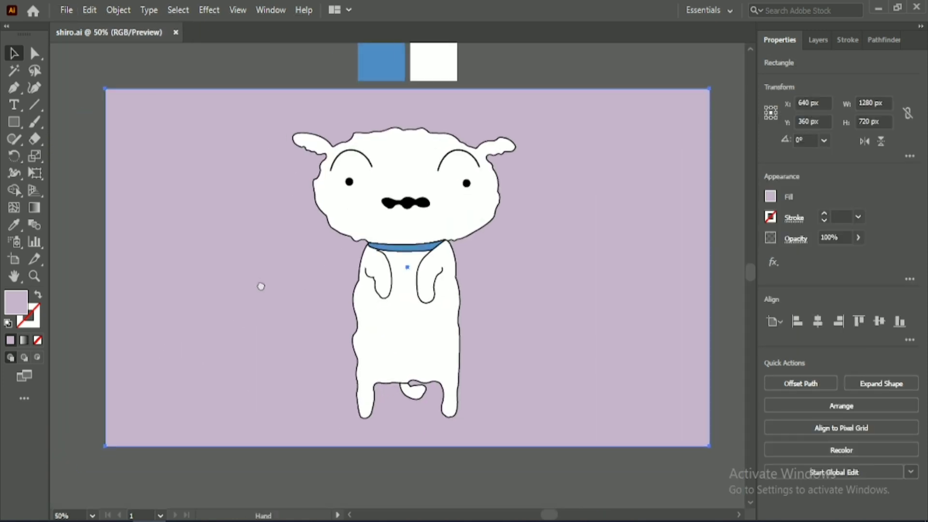
{"action": "key", "text": "ctrl+2"}
- Ungroup the dog artwork so its paths can be edited individually
{"action": "scroll", "coordinate": [325, 276], "scroll_direction": "up", "scroll_amount": 4}
{"action": "left_click", "coordinate": [330, 268]}
{"action": "left_click", "coordinate": [800, 437]}
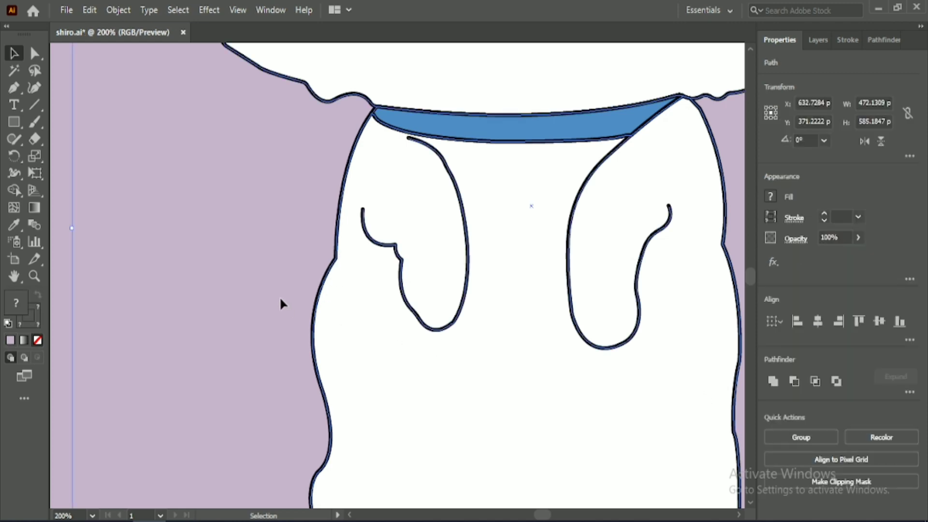
{"action": "left_click", "coordinate": [282, 303]}
- Round the sharp corners along both sides of the body outline with the live corner widgets
{"action": "left_click", "coordinate": [323, 282]}
{"action": "key", "text": "a"}
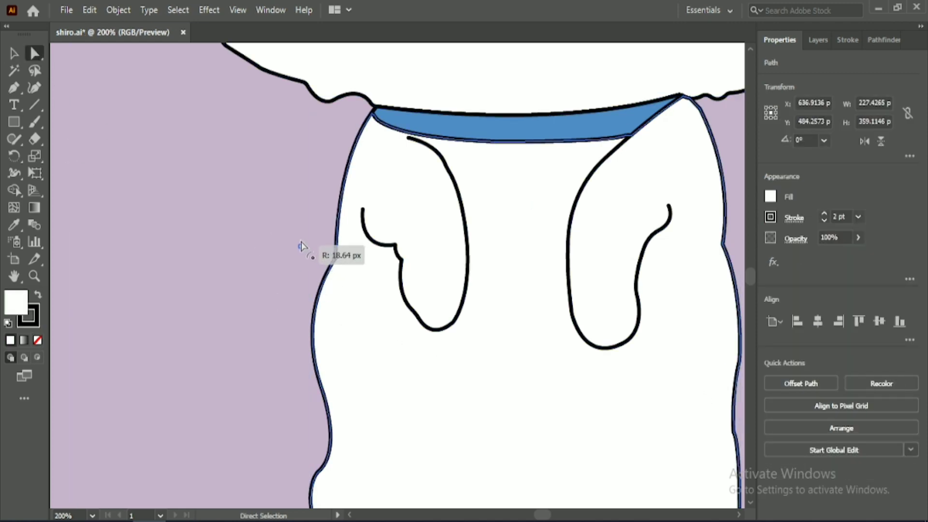
{"action": "left_click_drag", "start_coordinate": [507, 348], "coordinate": [277, 306]}
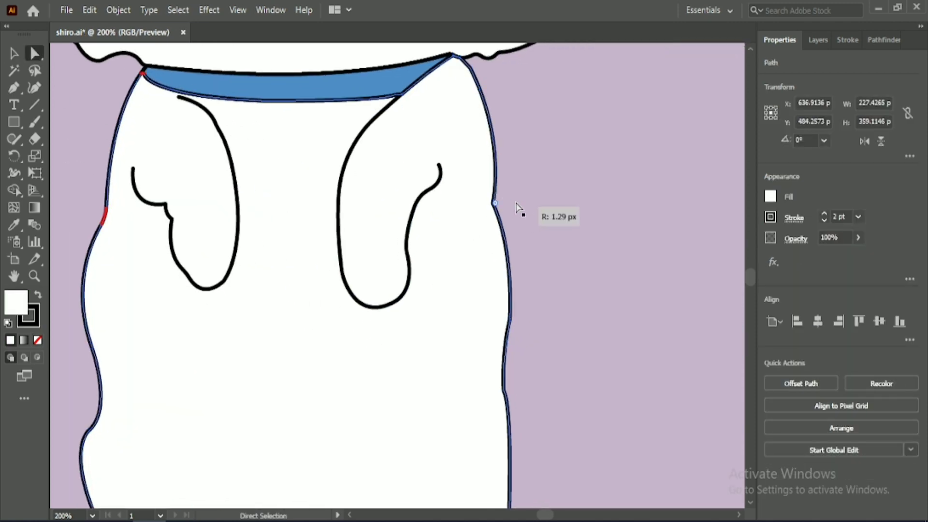
{"action": "scroll", "coordinate": [537, 372], "scroll_direction": "down", "scroll_amount": 6}
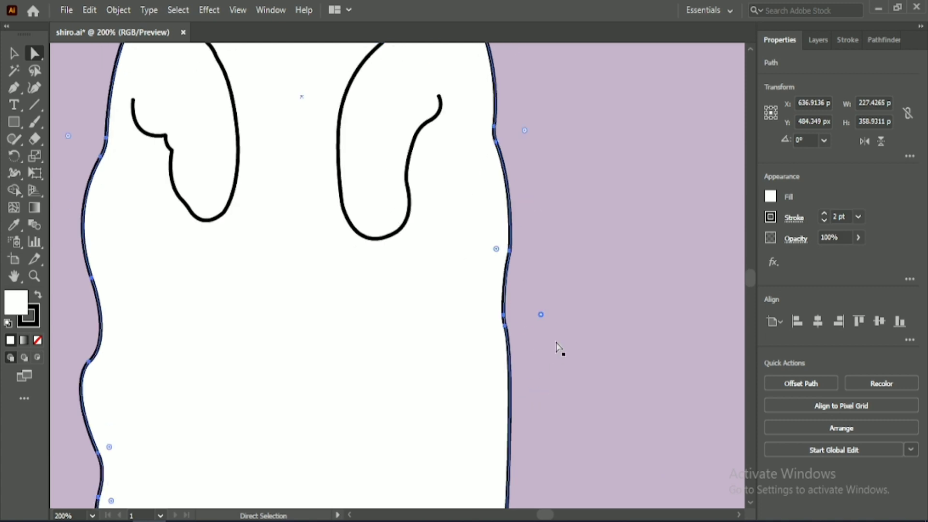
{"action": "scroll", "coordinate": [252, 227], "scroll_direction": "left", "scroll_amount": 2}
{"action": "left_click", "coordinate": [191, 176]}
- Round the corner at the foot of the left leg on the body outline
{"action": "scroll", "coordinate": [207, 232], "scroll_direction": "down", "scroll_amount": 2}
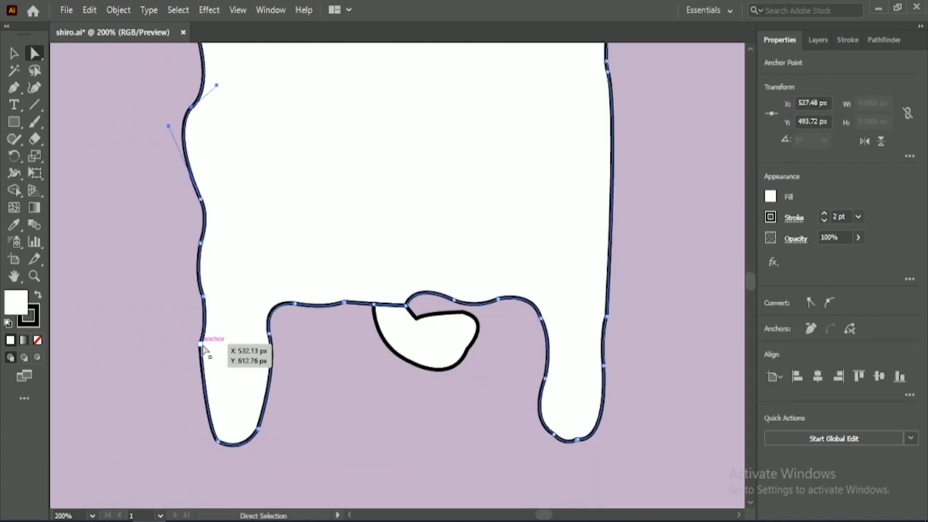
{"action": "left_click", "coordinate": [202, 346]}
{"action": "left_click", "coordinate": [226, 432]}
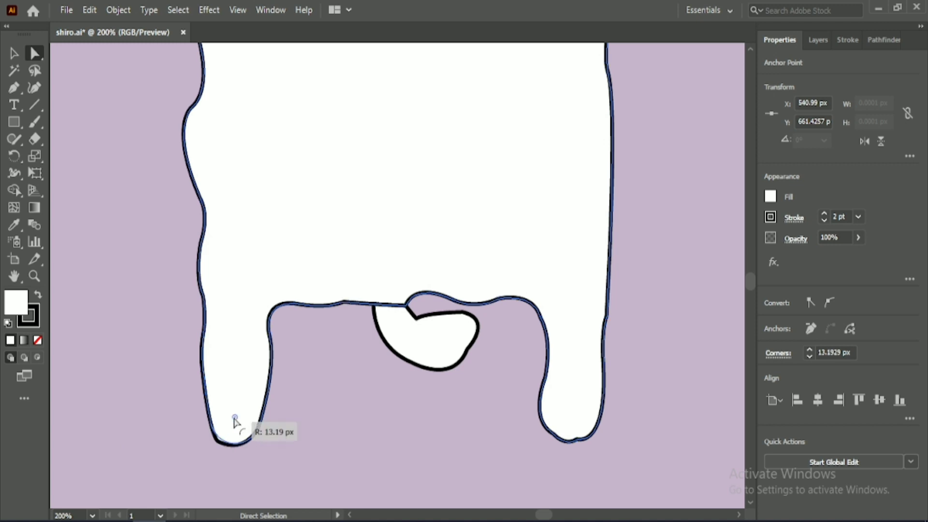
{"action": "left_click_drag", "start_coordinate": [234, 421], "coordinate": [237, 429]}
- Round the corners of the tail path along its upper edge and outer tip
{"action": "left_click", "coordinate": [406, 306]}
{"action": "left_click_drag", "start_coordinate": [390, 278], "coordinate": [444, 309]}
{"action": "scroll", "coordinate": [410, 374], "scroll_direction": "up", "scroll_amount": 3}
{"action": "left_click", "coordinate": [401, 321]}
{"action": "left_click", "coordinate": [431, 362]}
{"action": "scroll", "coordinate": [444, 309], "scroll_direction": "down", "scroll_amount": 4}
{"action": "left_click", "coordinate": [572, 273]}
{"action": "left_click_drag", "start_coordinate": [567, 284], "coordinate": [566, 296]}
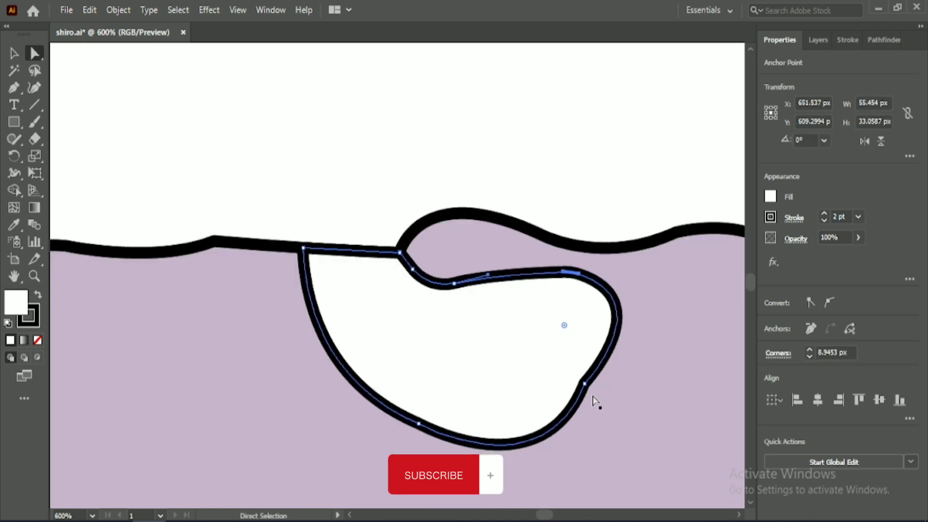
{"action": "left_click", "coordinate": [584, 383]}
{"action": "left_click", "coordinate": [597, 389]}
- Round the corner on the body's lower edge just left of the tail, and deselect the artwork
{"action": "scroll", "coordinate": [217, 222], "scroll_direction": "down", "scroll_amount": 1}
{"action": "left_click", "coordinate": [217, 225]}
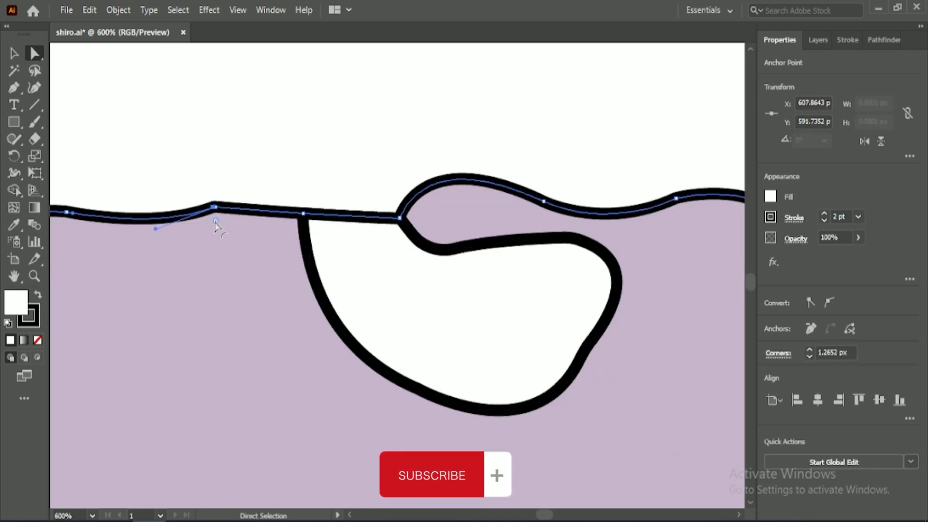
{"action": "left_click", "coordinate": [400, 218]}
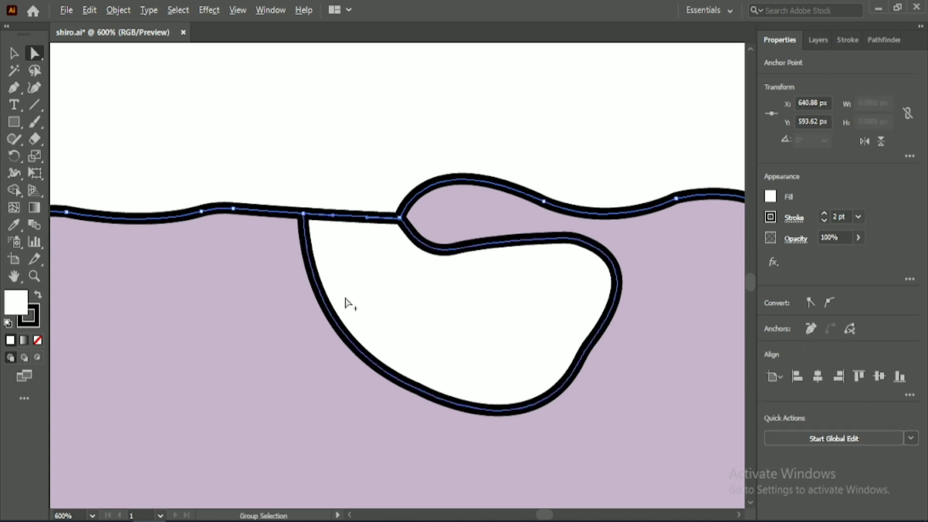
{"action": "scroll", "coordinate": [347, 303], "scroll_direction": "down", "scroll_amount": 2}
{"action": "scroll", "coordinate": [690, 357], "scroll_direction": "up", "scroll_amount": 2}
{"action": "scroll", "coordinate": [295, 246], "scroll_direction": "down", "scroll_amount": 2}
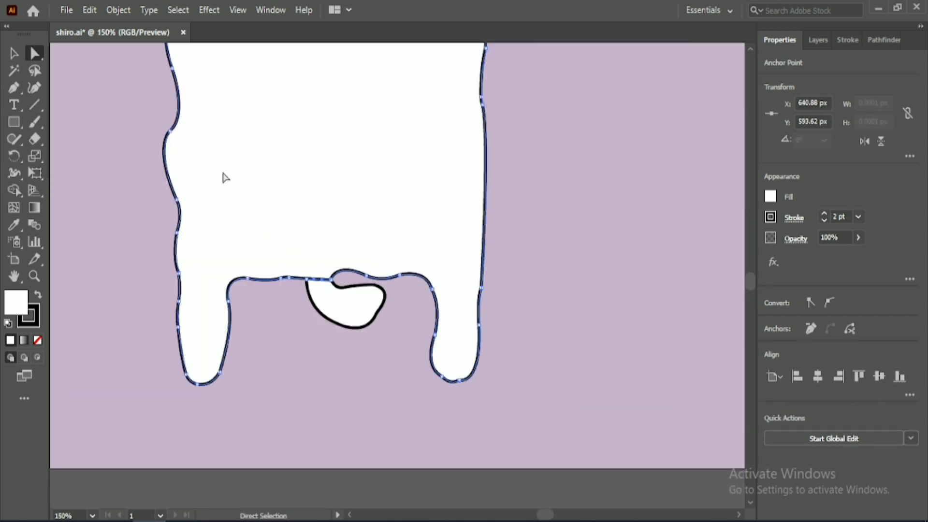
{"action": "scroll", "coordinate": [267, 337], "scroll_direction": "up", "scroll_amount": 10}
{"action": "key", "text": "ctrl+0"}
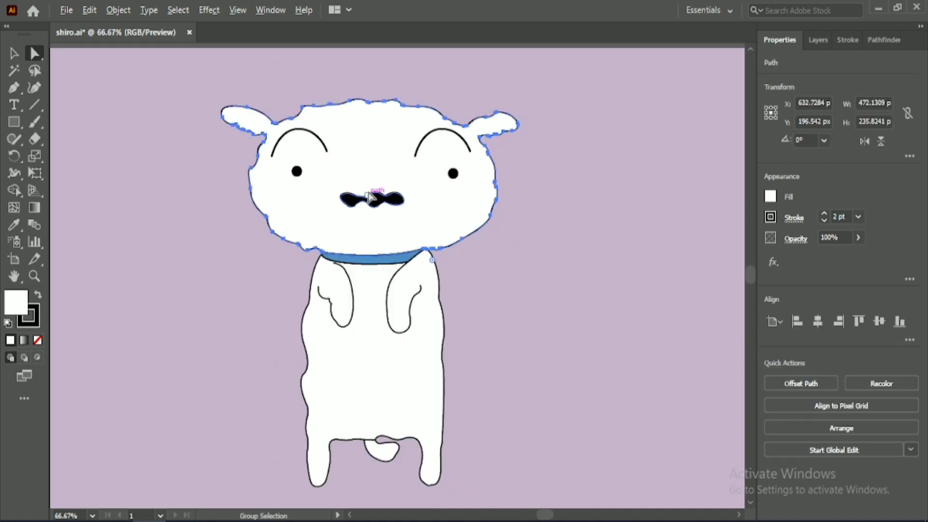
{"action": "left_click", "coordinate": [197, 230]}
{"action": "scroll", "coordinate": [190, 220], "scroll_direction": "down", "scroll_amount": 1}
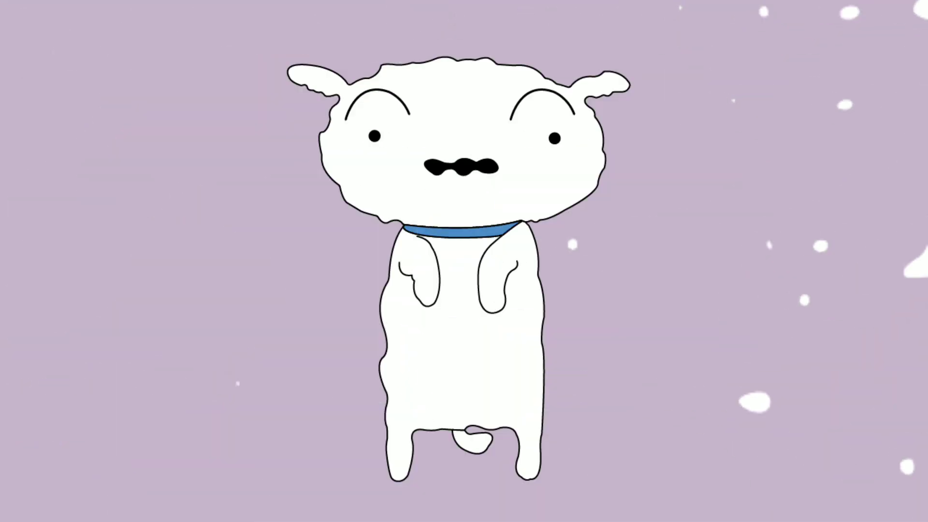